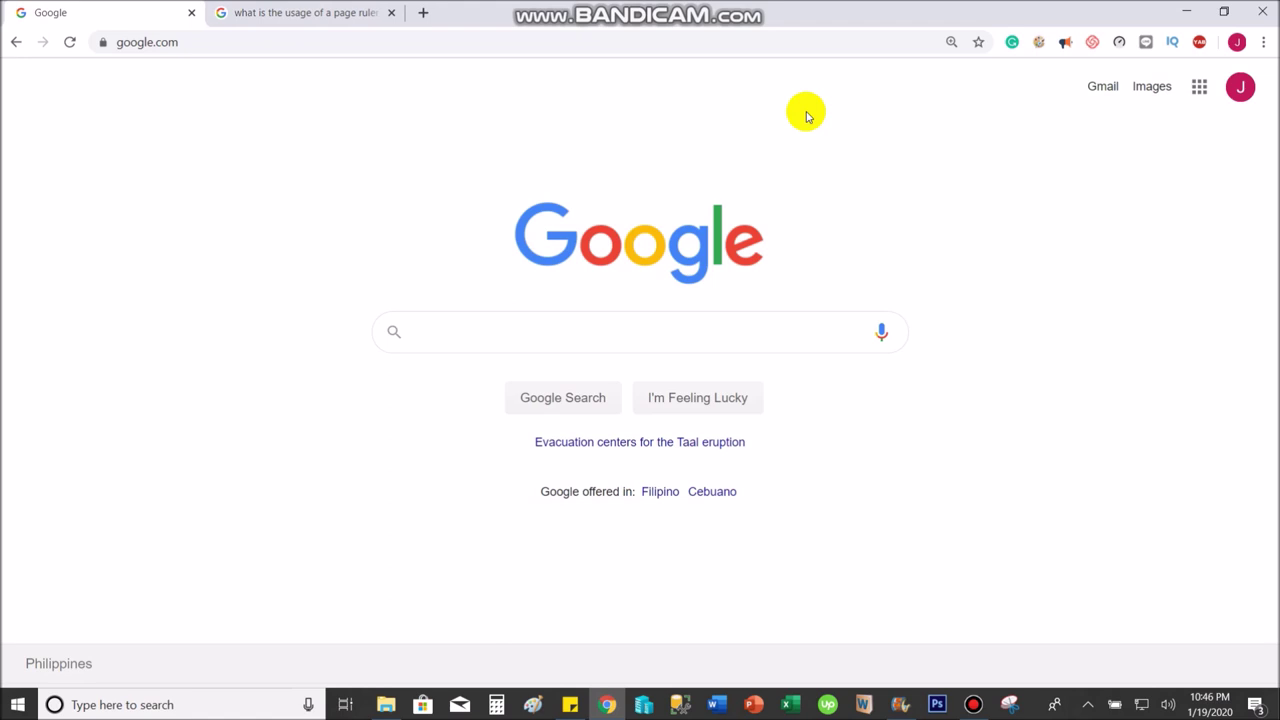
# Read the Google featured snippet about Page Ruler, then return to the Google homepage tab.
pyautogui.click(343, 12)
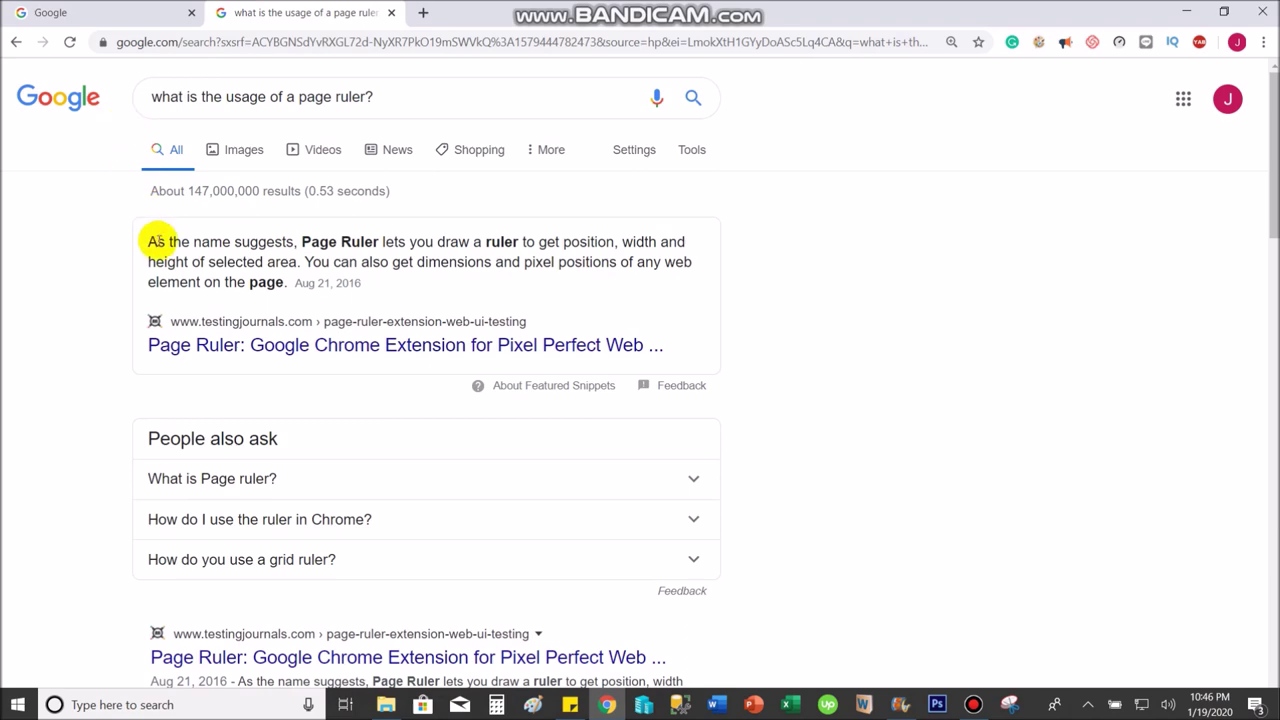
pyautogui.moveTo(147, 242); pyautogui.dragTo(383, 297)
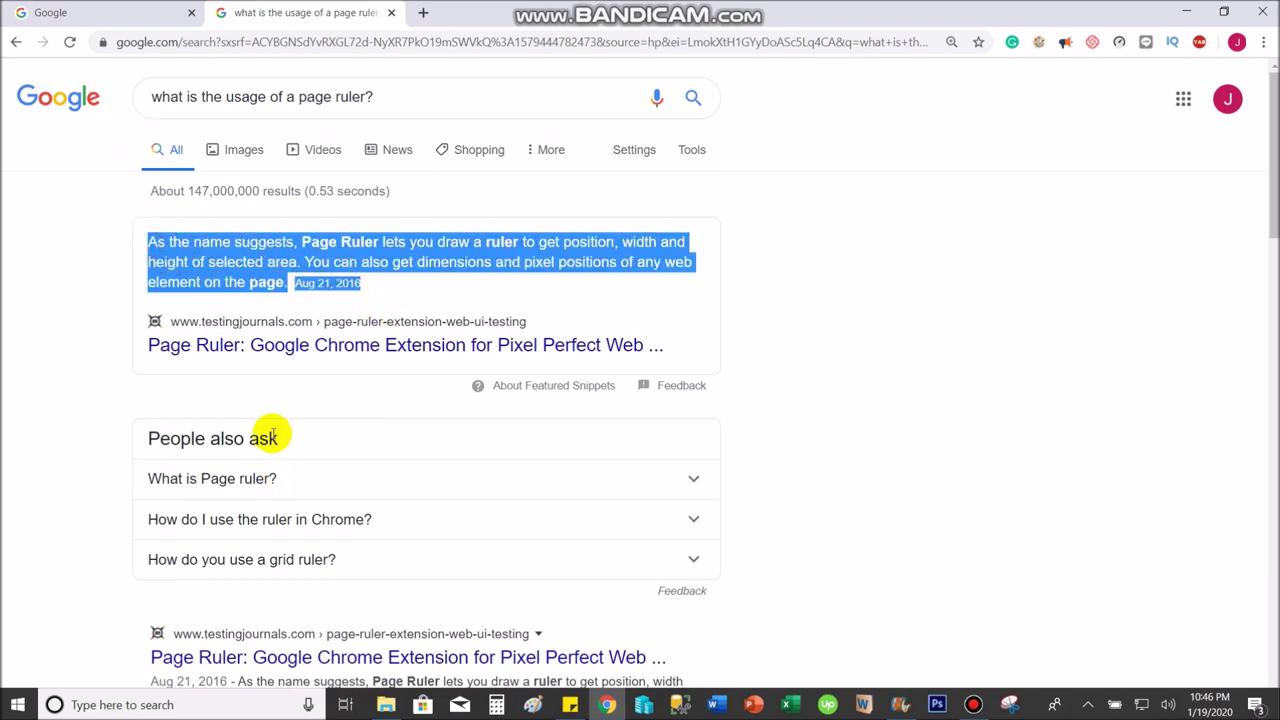
pyautogui.scroll(-7, 275, 432)
pyautogui.scroll(-3, 287, 430)
pyautogui.scroll(10, 287, 428)
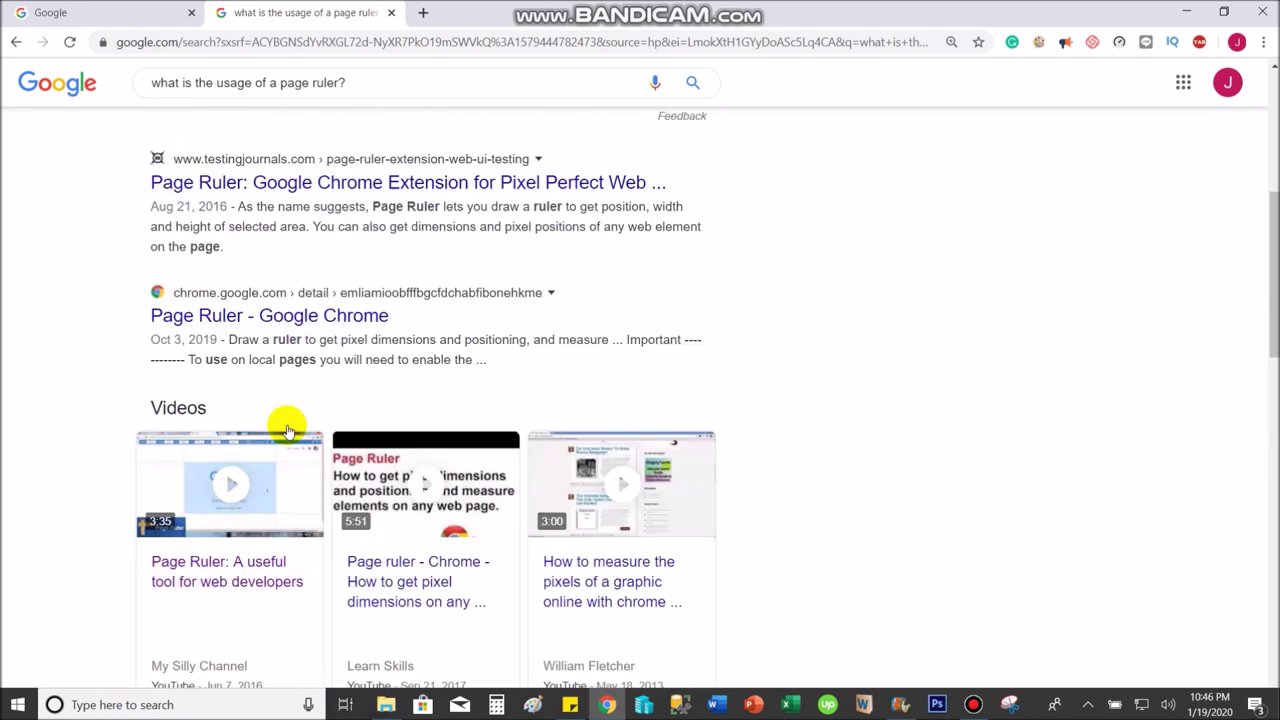
pyautogui.click(760, 297)
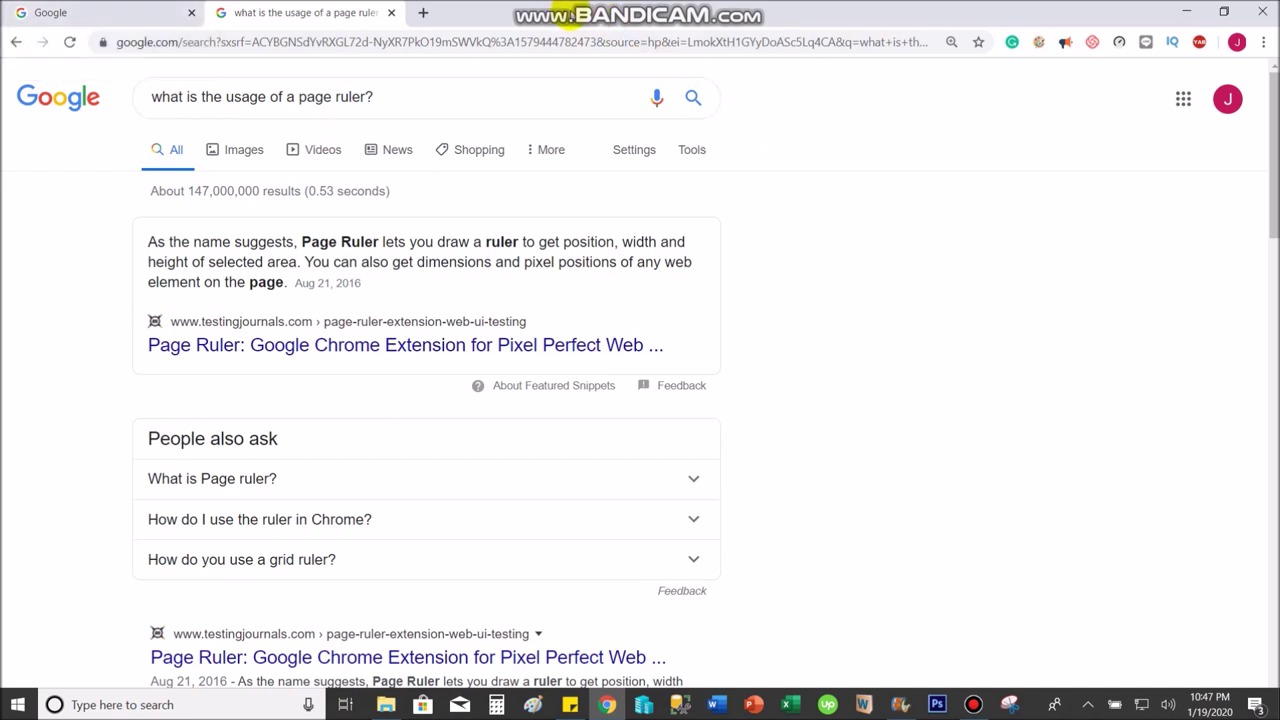
pyautogui.click(108, 16)
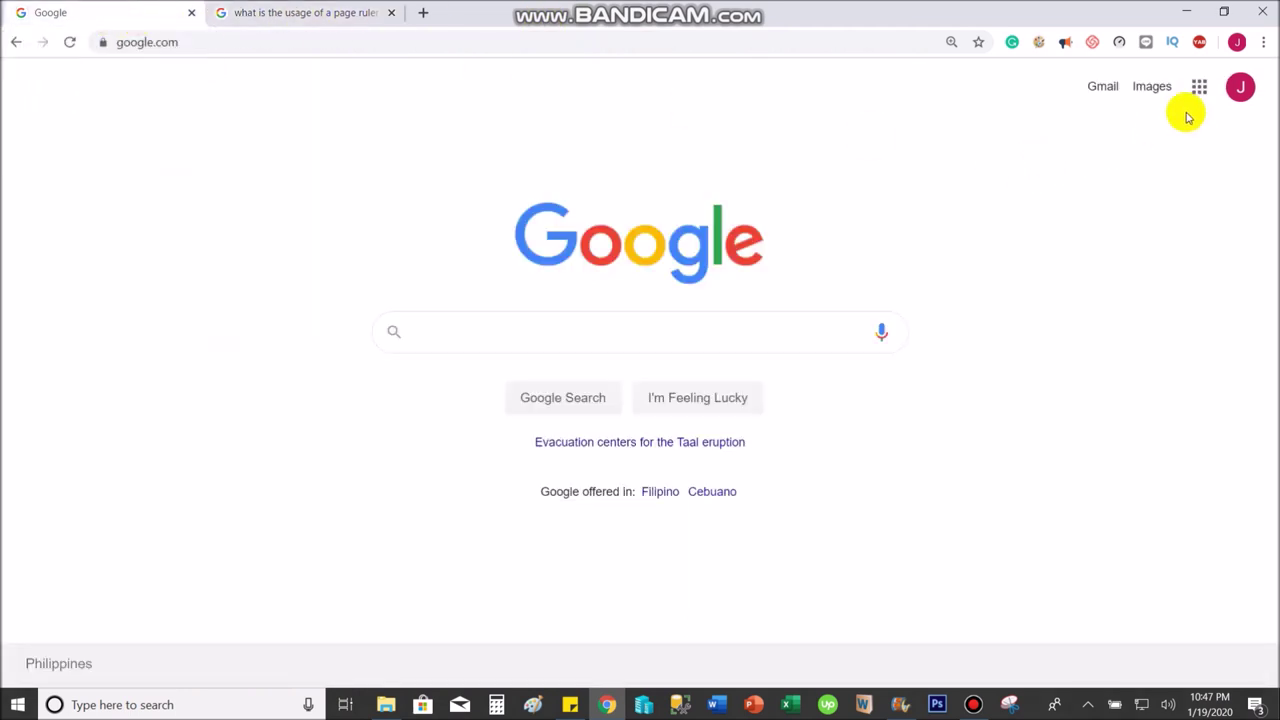
# Open Chrome's Extensions manager and, from its menu, the Chrome Web Store in a new tab.
pyautogui.click(1264, 44)
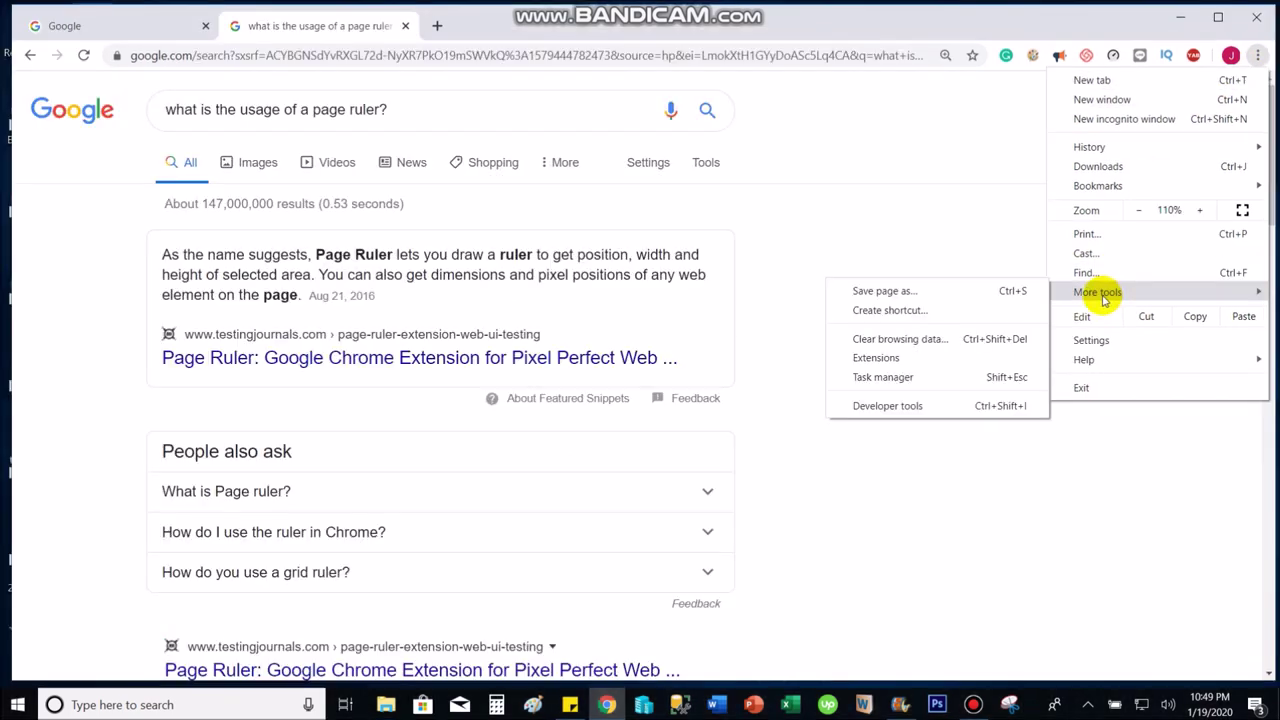
pyautogui.click(885, 358)
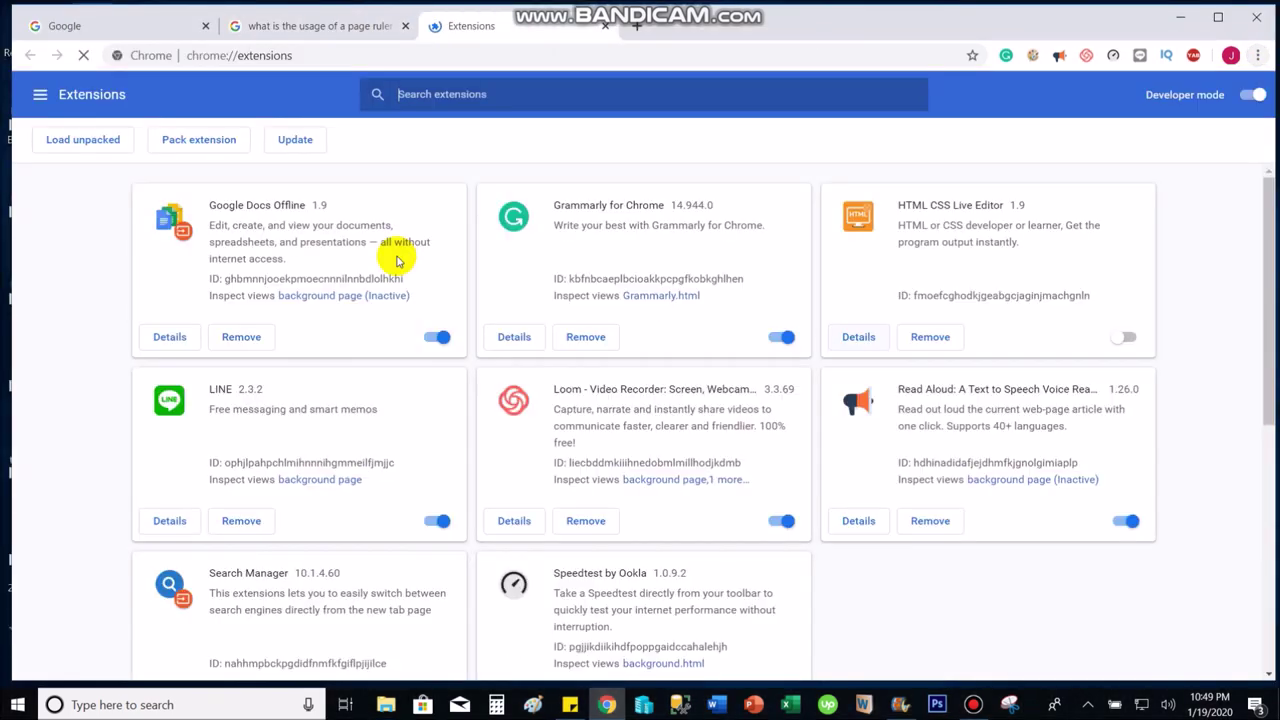
pyautogui.click(39, 97)
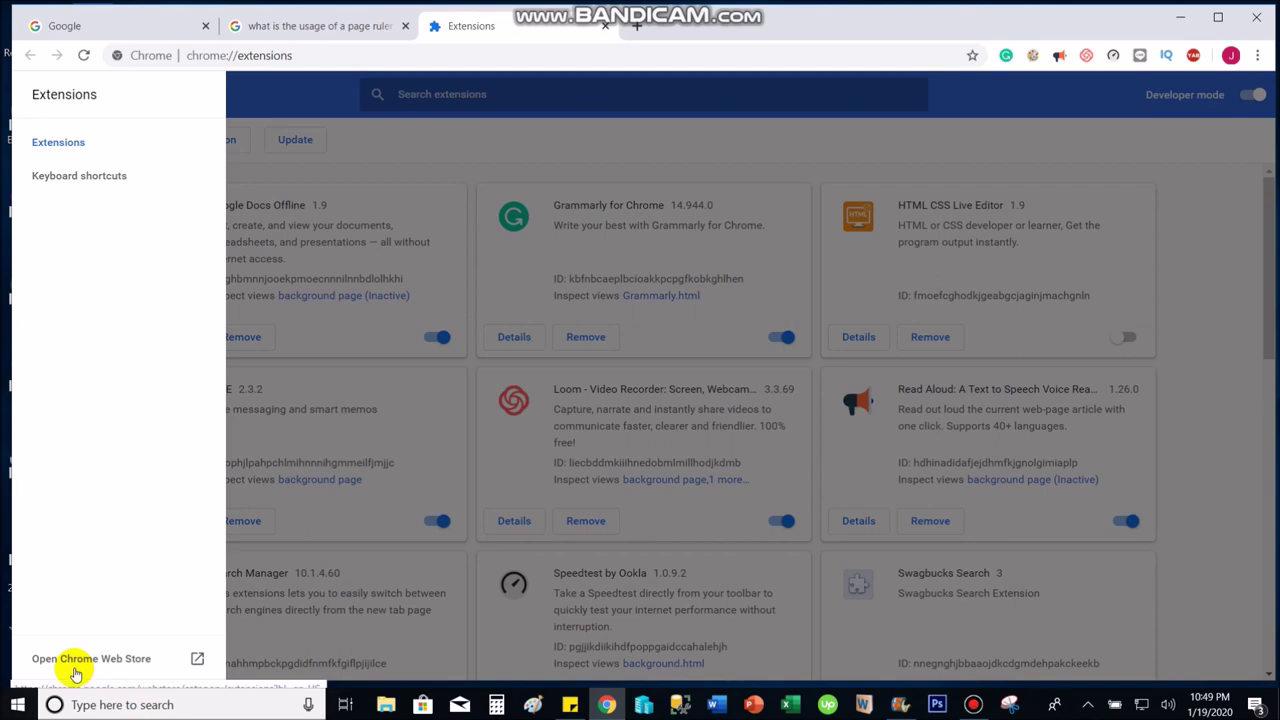
pyautogui.click(86, 660)
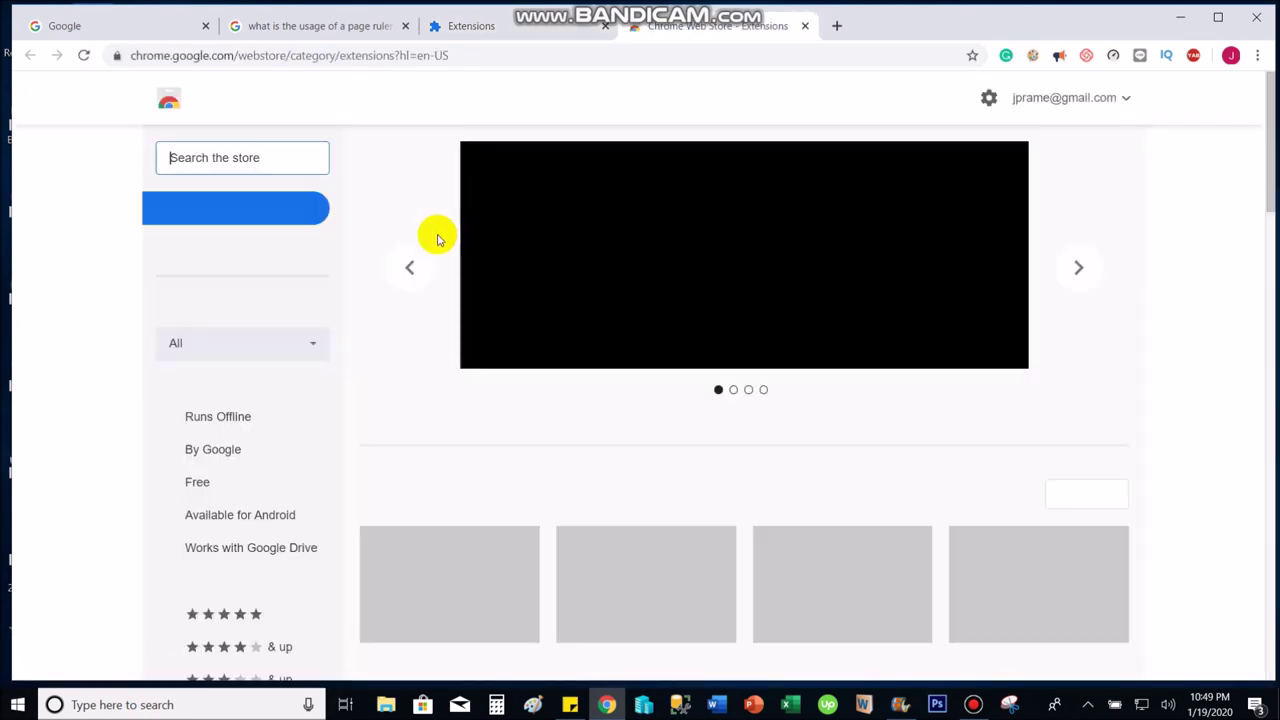
# Search the store for 'page ruler' and add the first Page Ruler extension to Chrome.
pyautogui.write('pa')
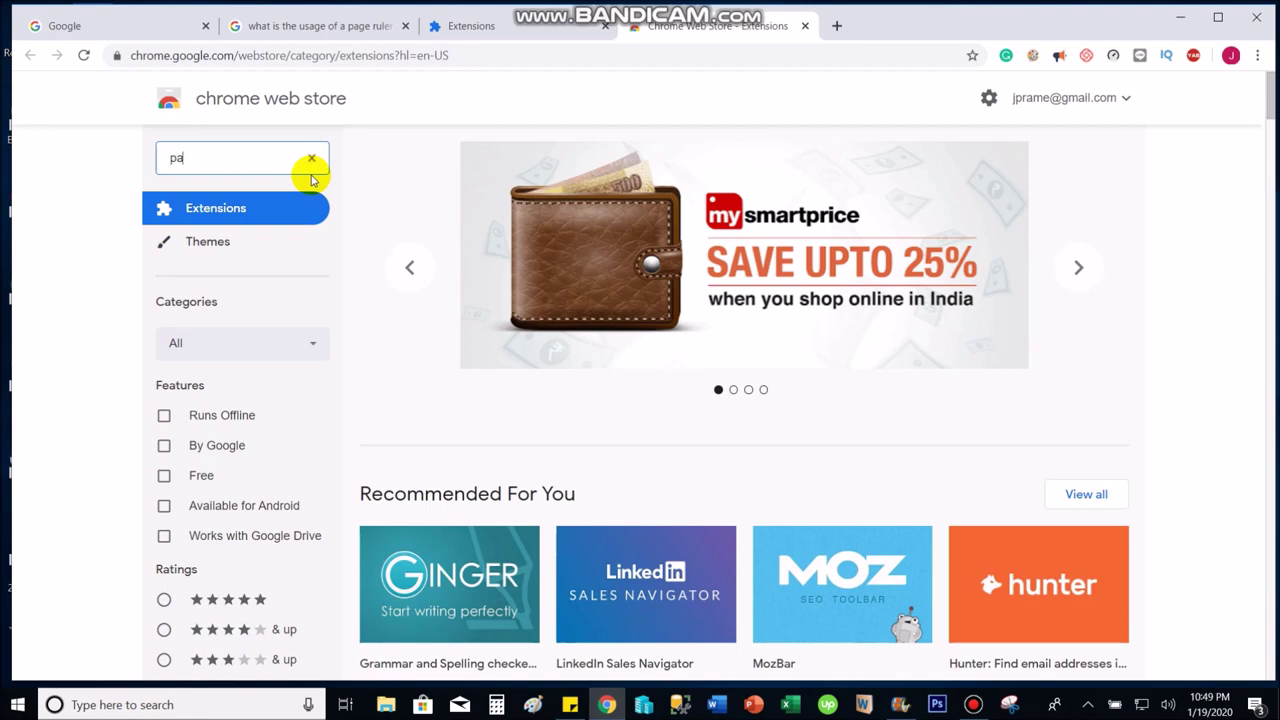
pyautogui.write('ge ruler')
pyautogui.press('Return')
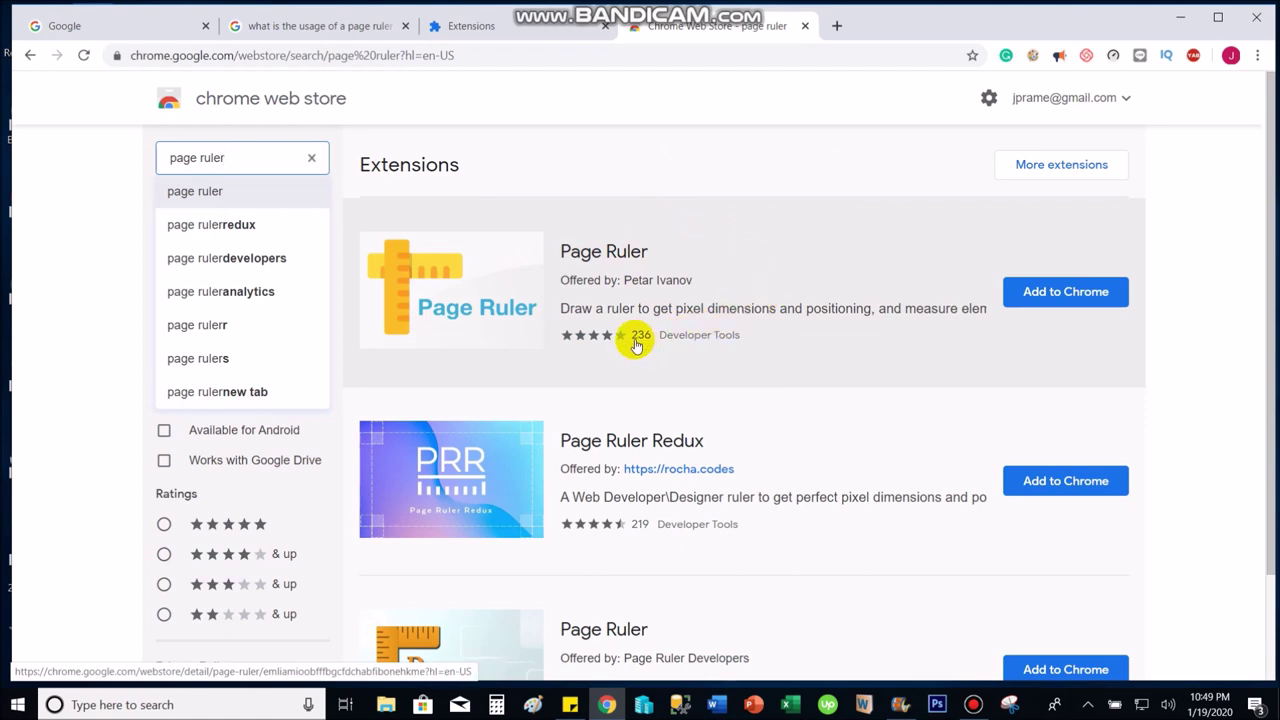
pyautogui.scroll(-1, 636, 345)
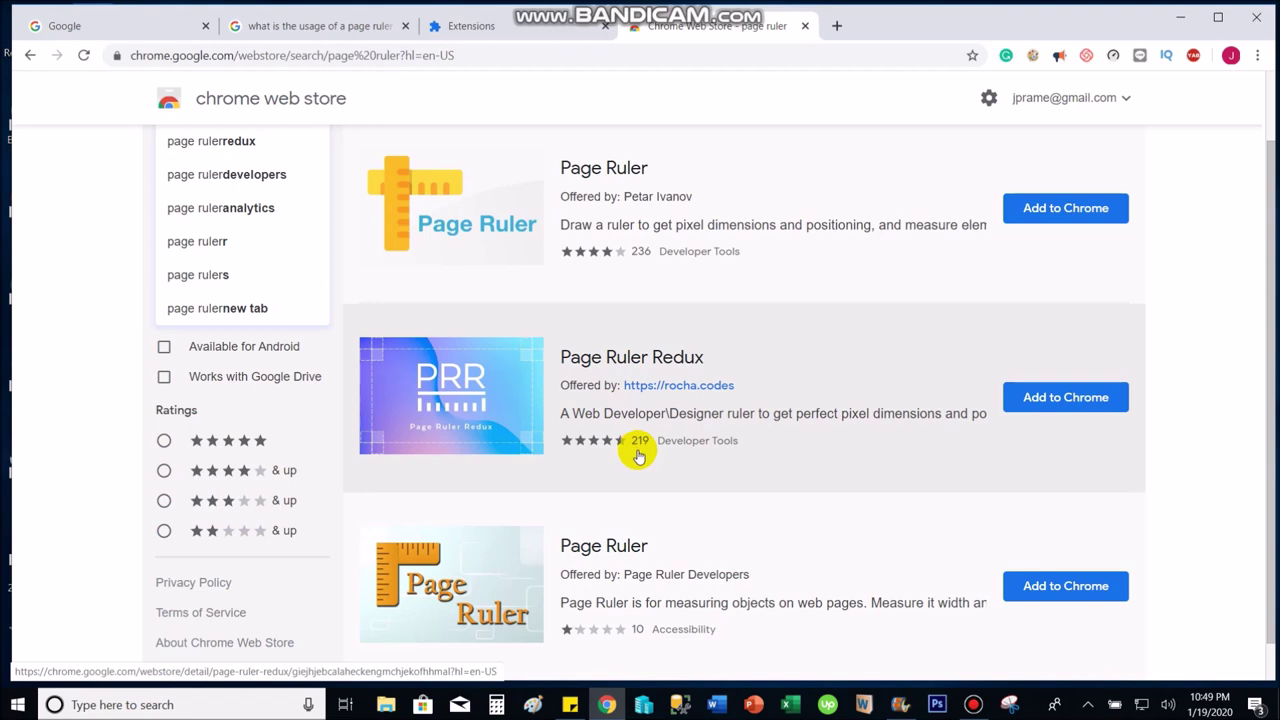
pyautogui.scroll(-1, 638, 456)
pyautogui.moveTo(633, 592)
pyautogui.scroll(2, 633, 592)
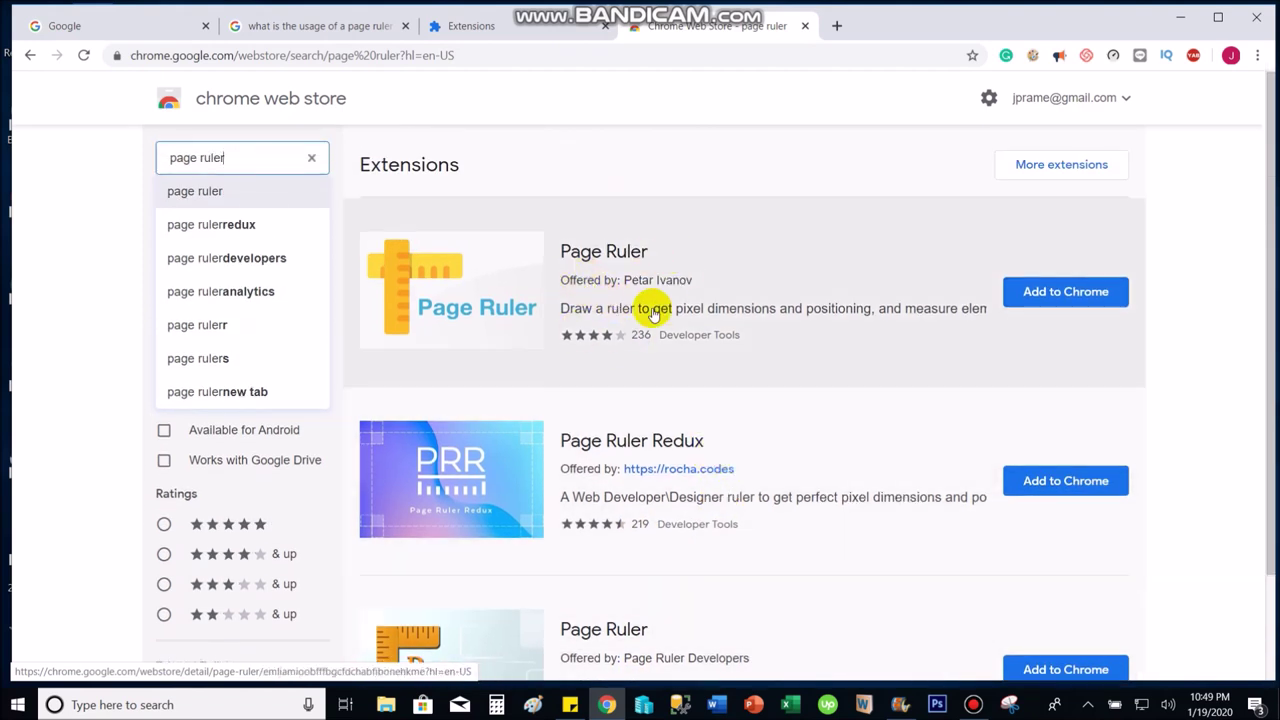
pyautogui.click(1040, 303)
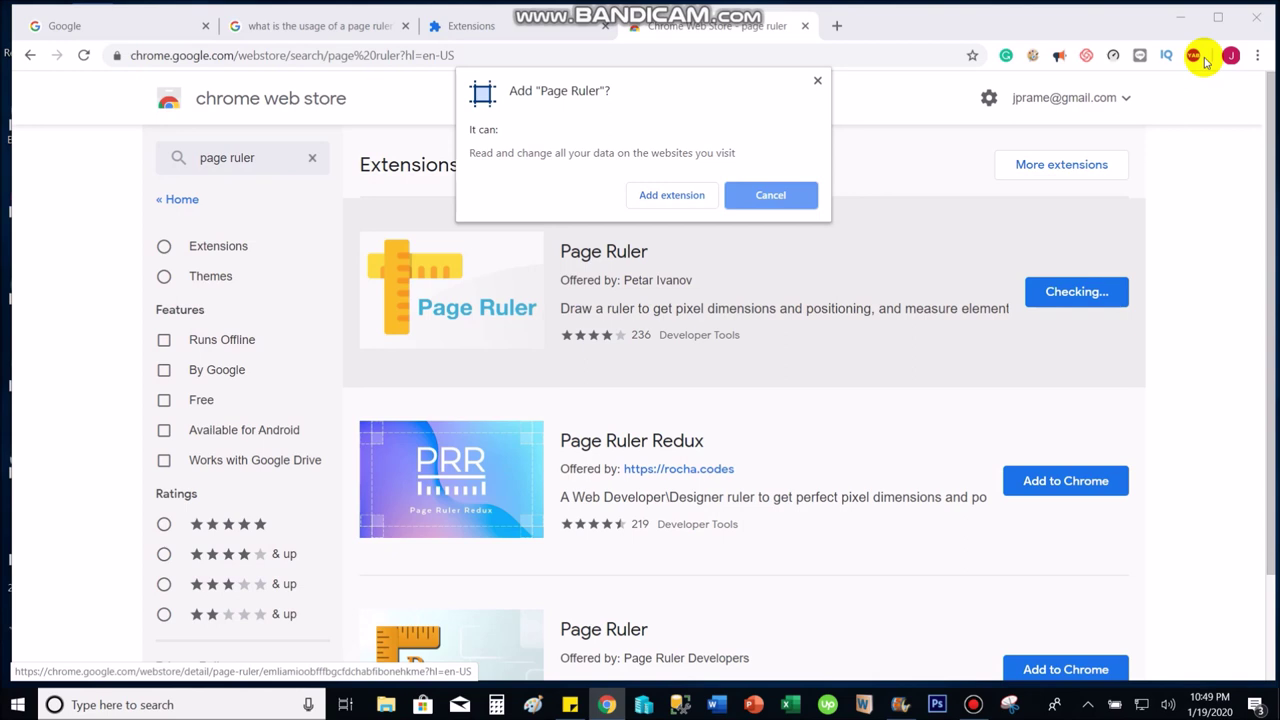
pyautogui.click(672, 196)
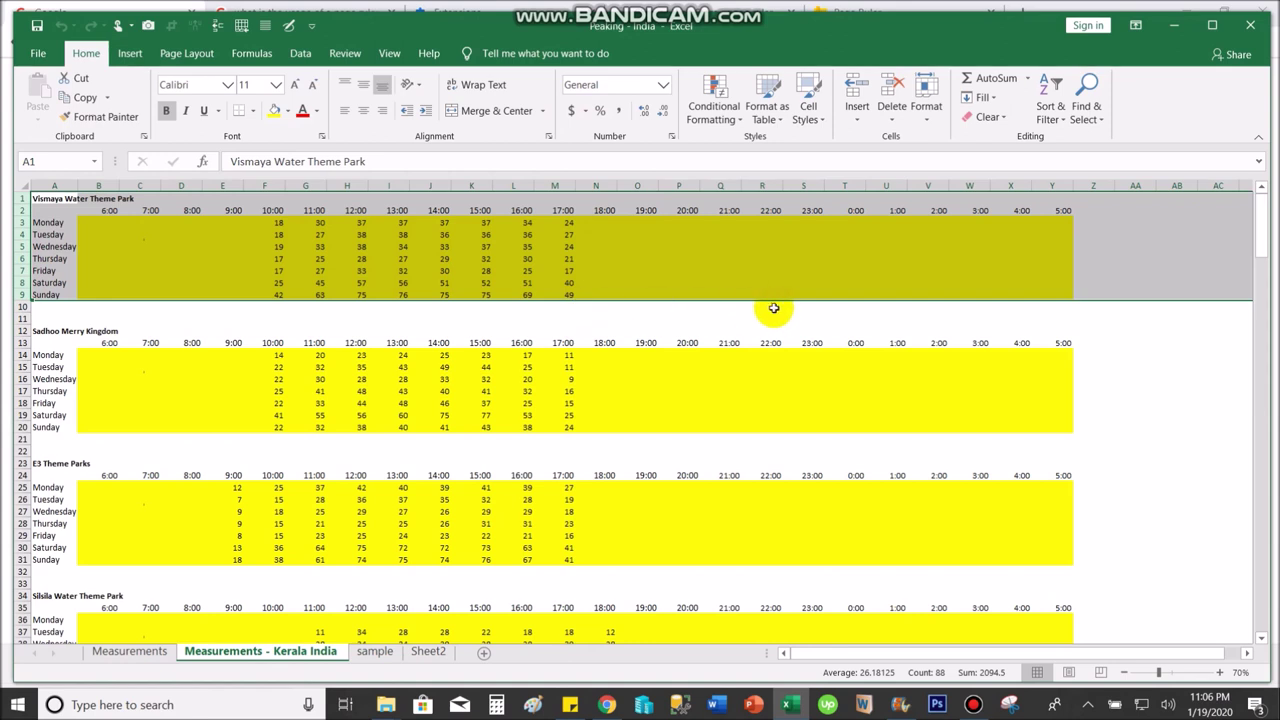
# Deselect the Vismaya table rows on the Measurements - Kerala India sheet.
pyautogui.click(805, 329)
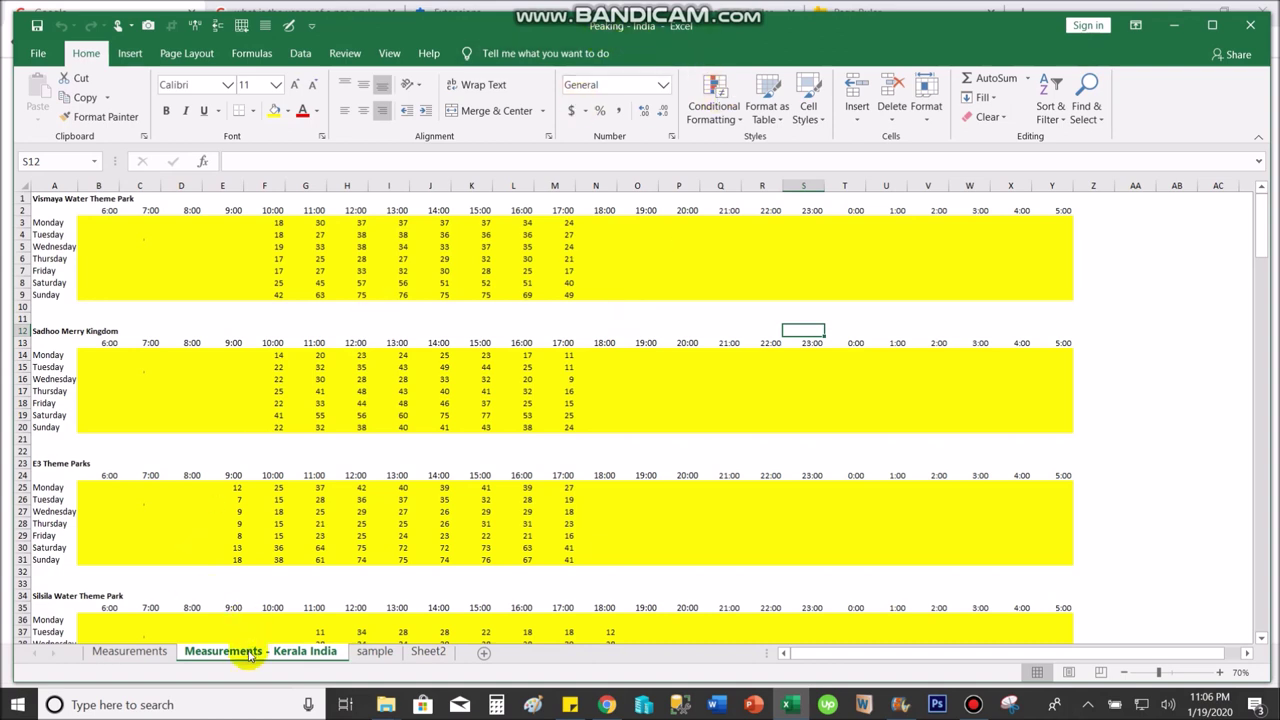
pyautogui.scroll(-14, 209, 474)
pyautogui.scroll(-16, 209, 474)
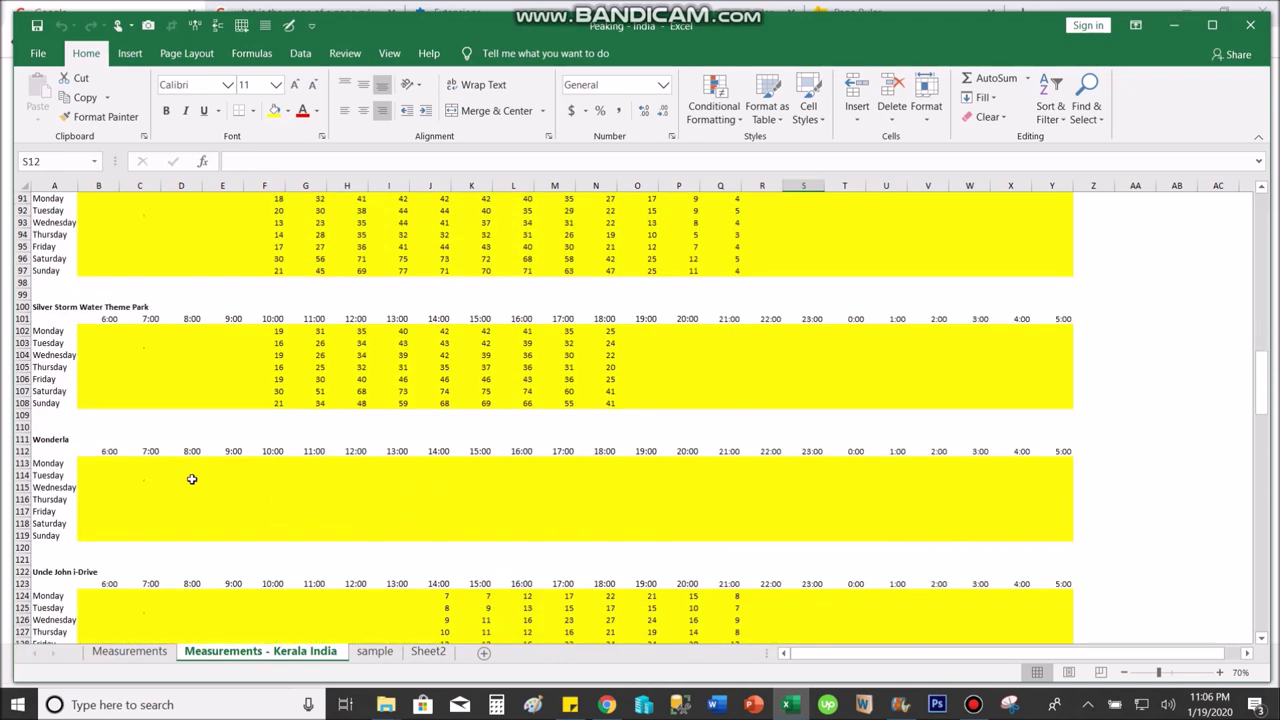
pyautogui.scroll(-12, 192, 479)
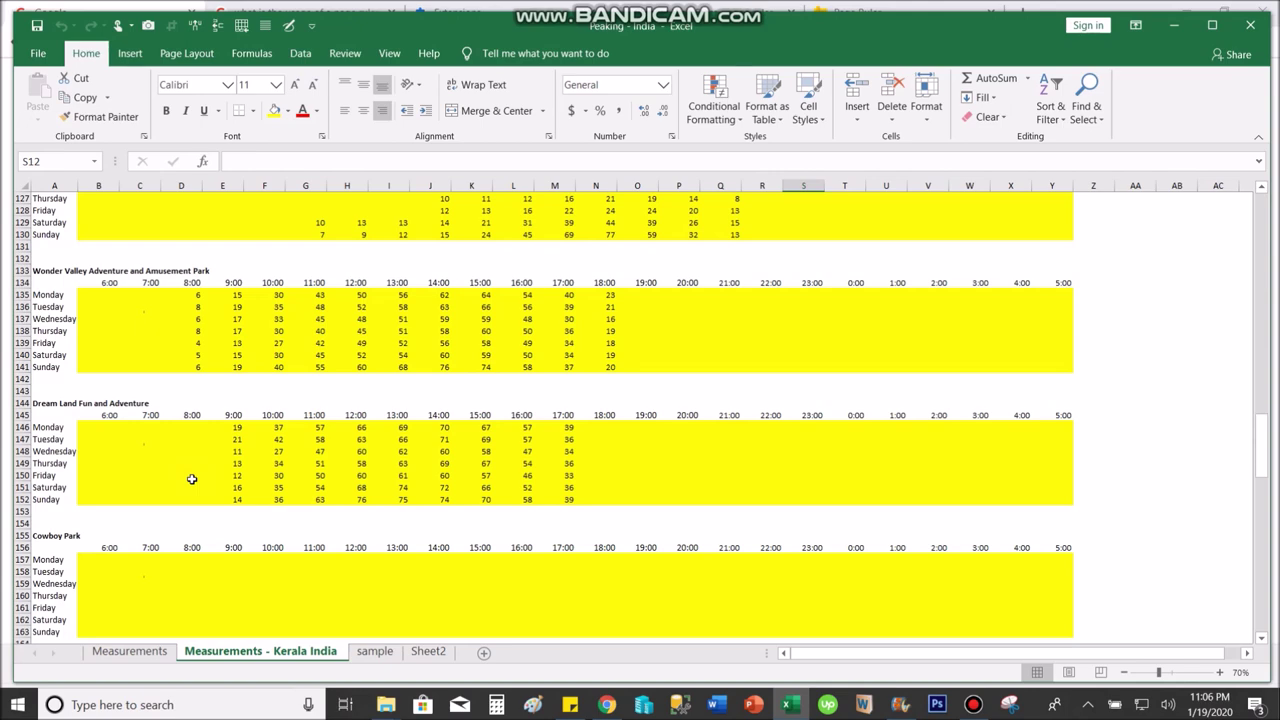
pyautogui.scroll(-20, 192, 479)
pyautogui.scroll(-4, 192, 479)
pyautogui.scroll(-6, 192, 479)
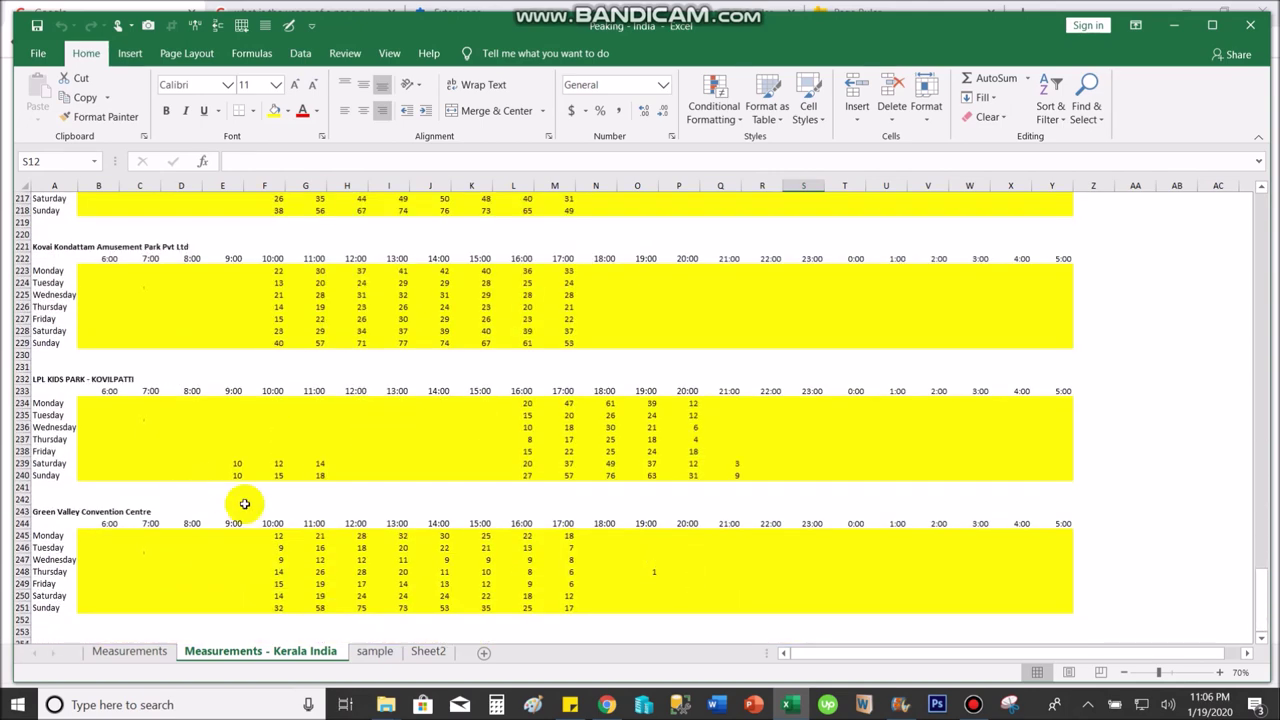
pyautogui.scroll(-3, 285, 476)
pyautogui.scroll(20, 285, 476)
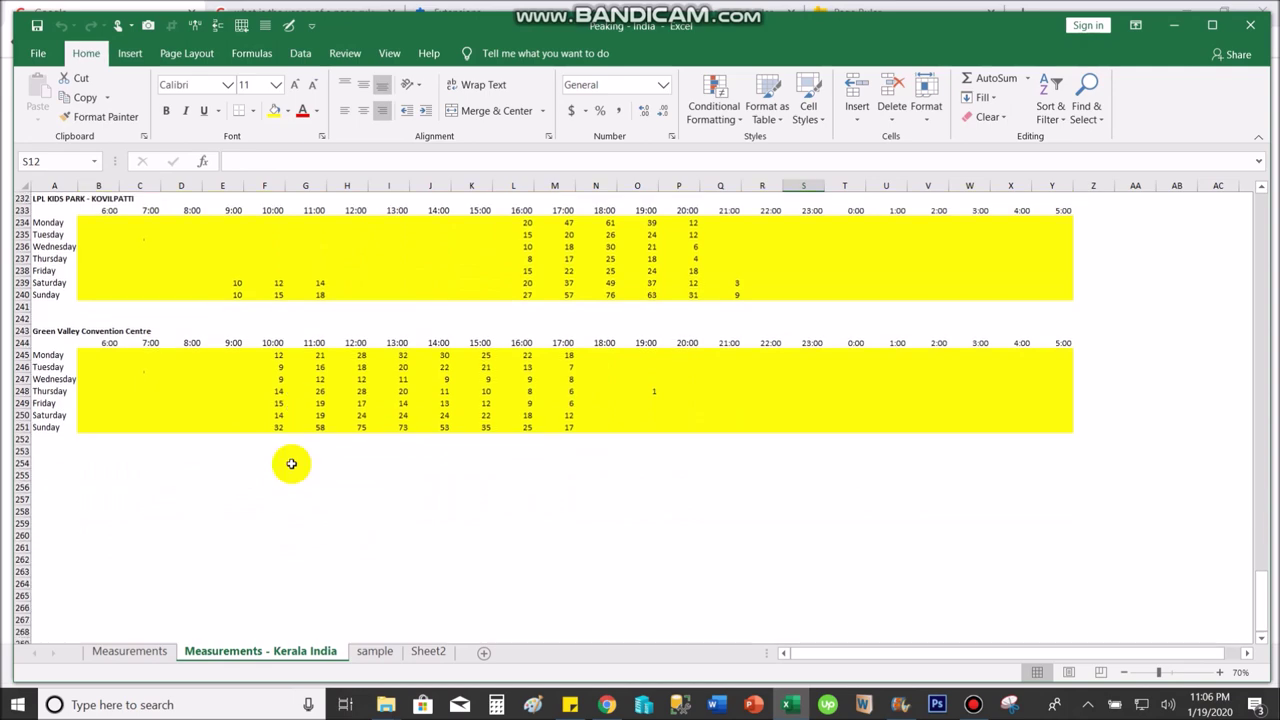
pyautogui.scroll(20, 291, 459)
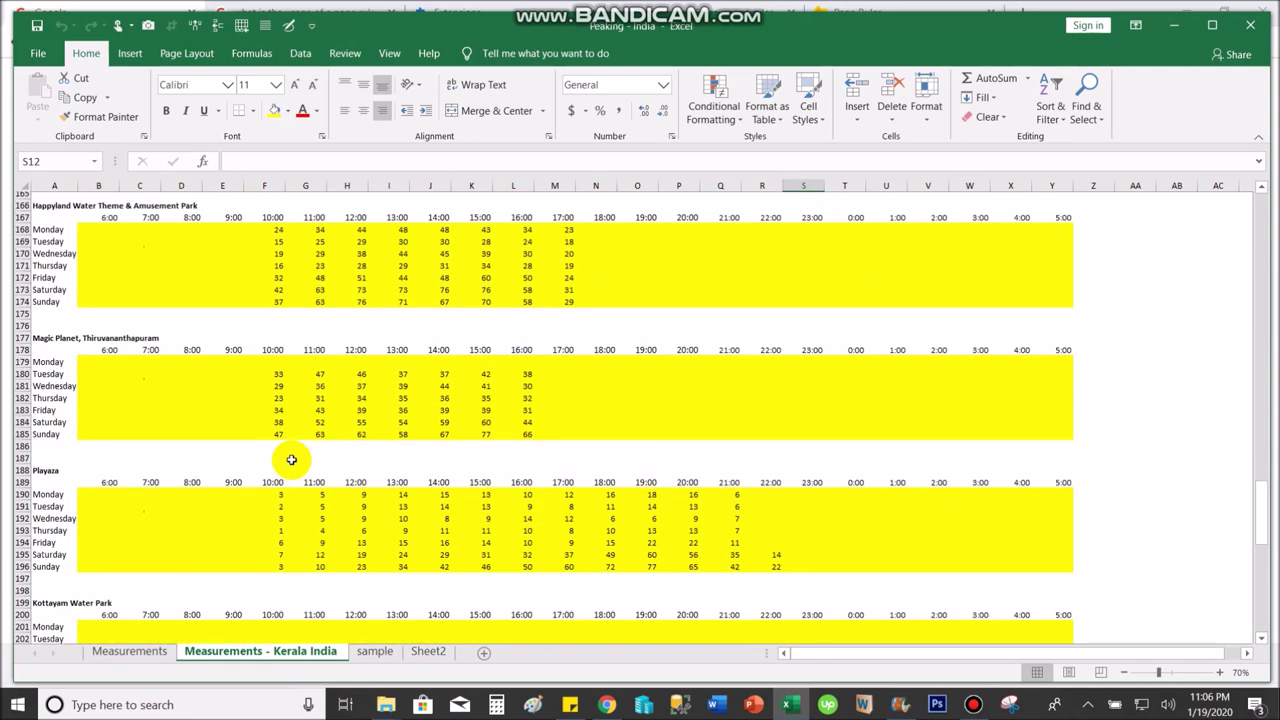
pyautogui.scroll(20, 291, 459)
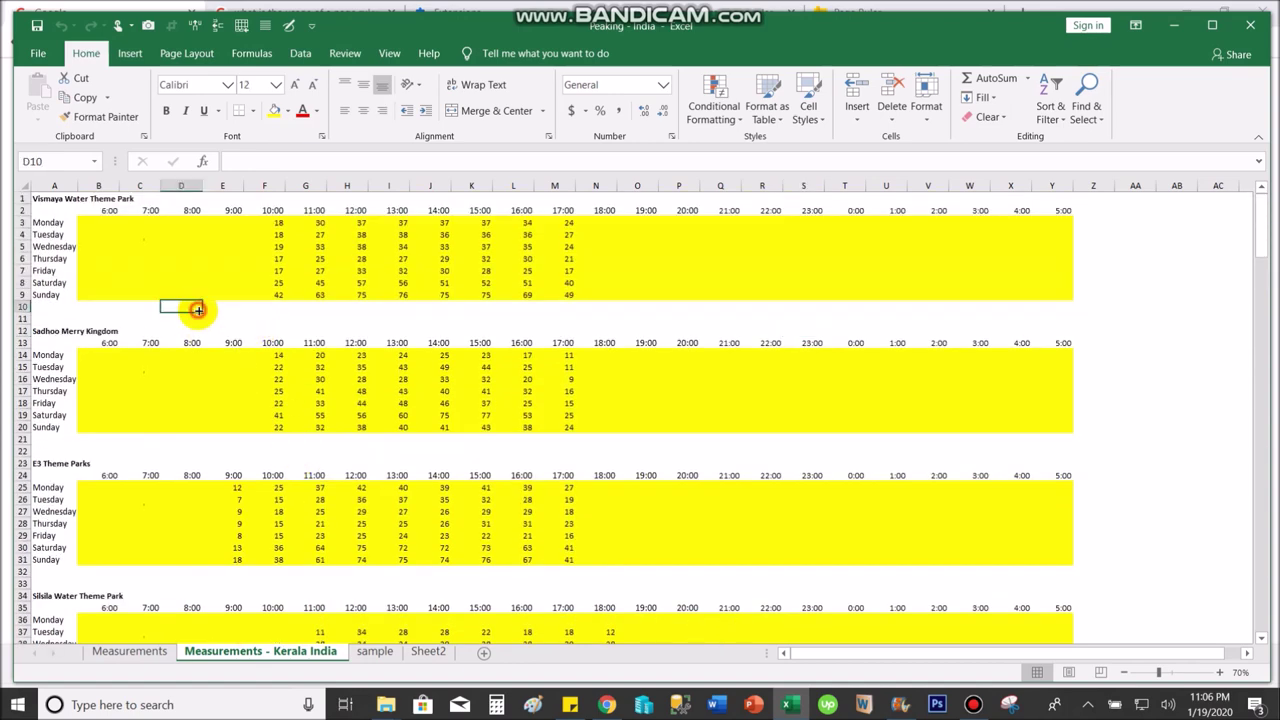
# Select rows 1–9 of the Vismaya table, then of the sample sheet's table.
pyautogui.click(22, 197)
pyautogui.moveTo(24, 216); pyautogui.dragTo(22, 296)
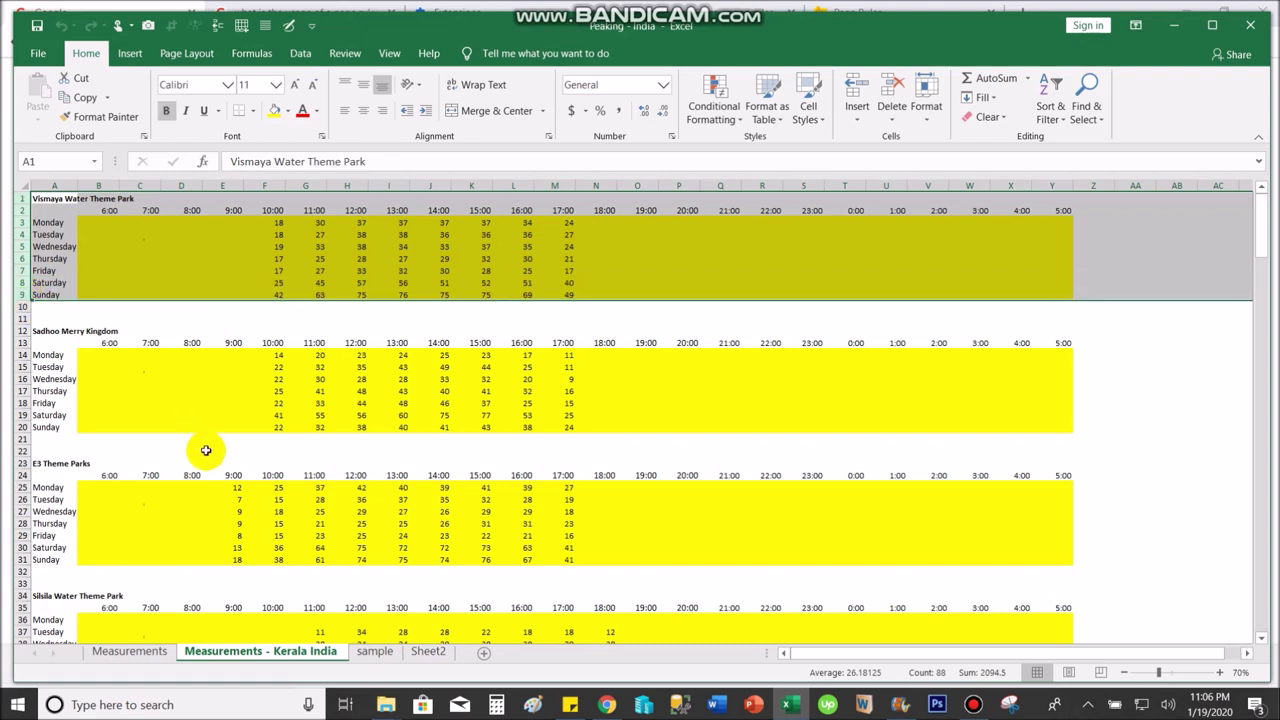
pyautogui.click(374, 651)
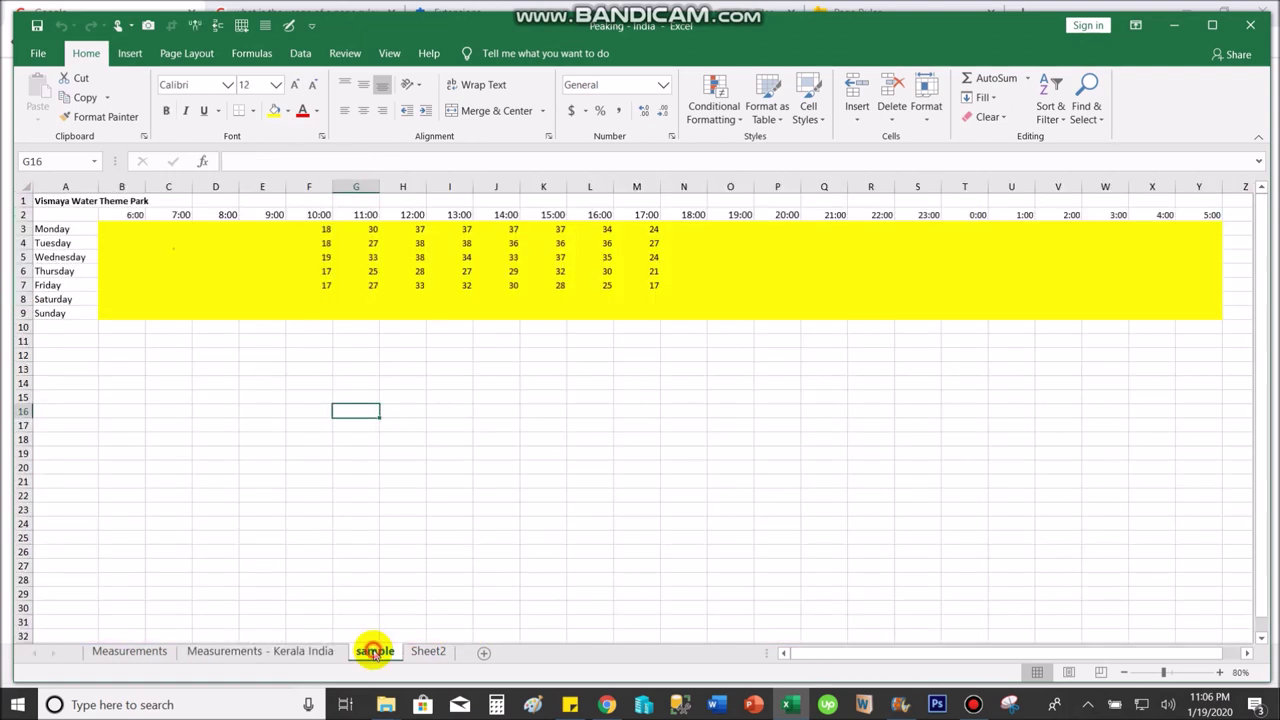
pyautogui.click(205, 411)
pyautogui.moveTo(20, 200); pyautogui.dragTo(22, 312)
pyautogui.click(219, 403)
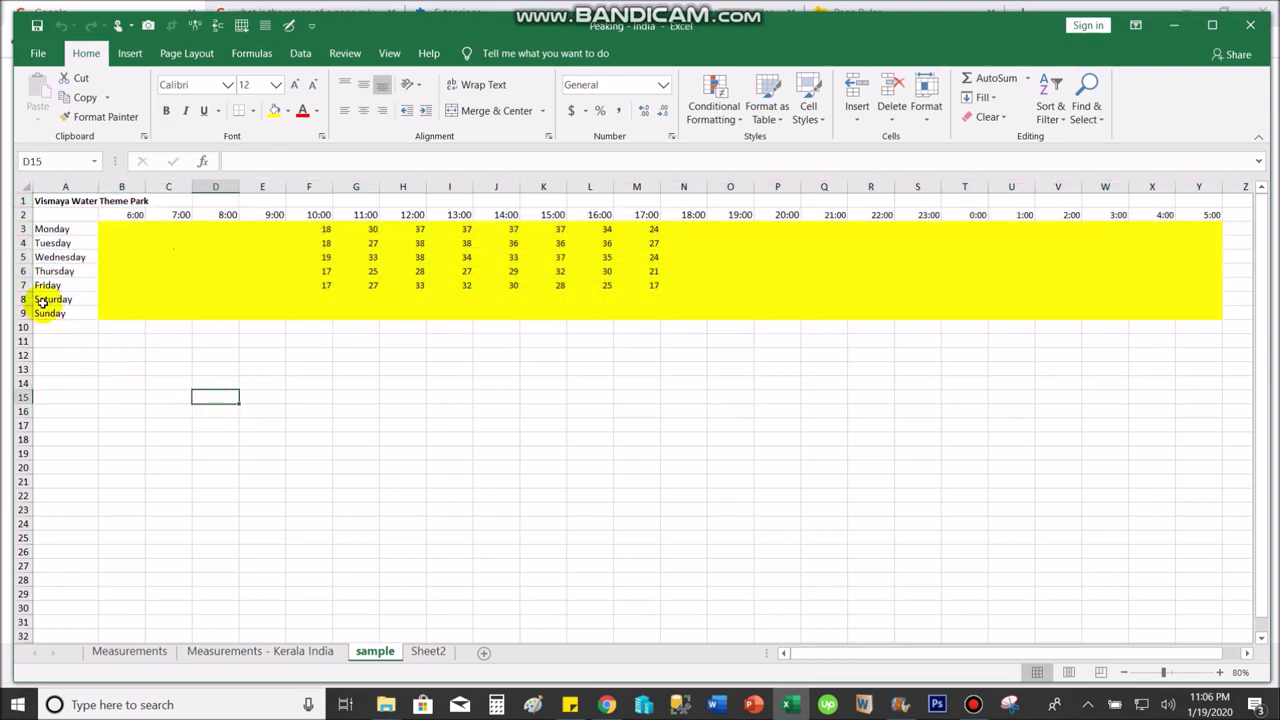
# Select the empty Saturday and Sunday rows of the sample table.
pyautogui.moveTo(22, 299); pyautogui.dragTo(22, 310)
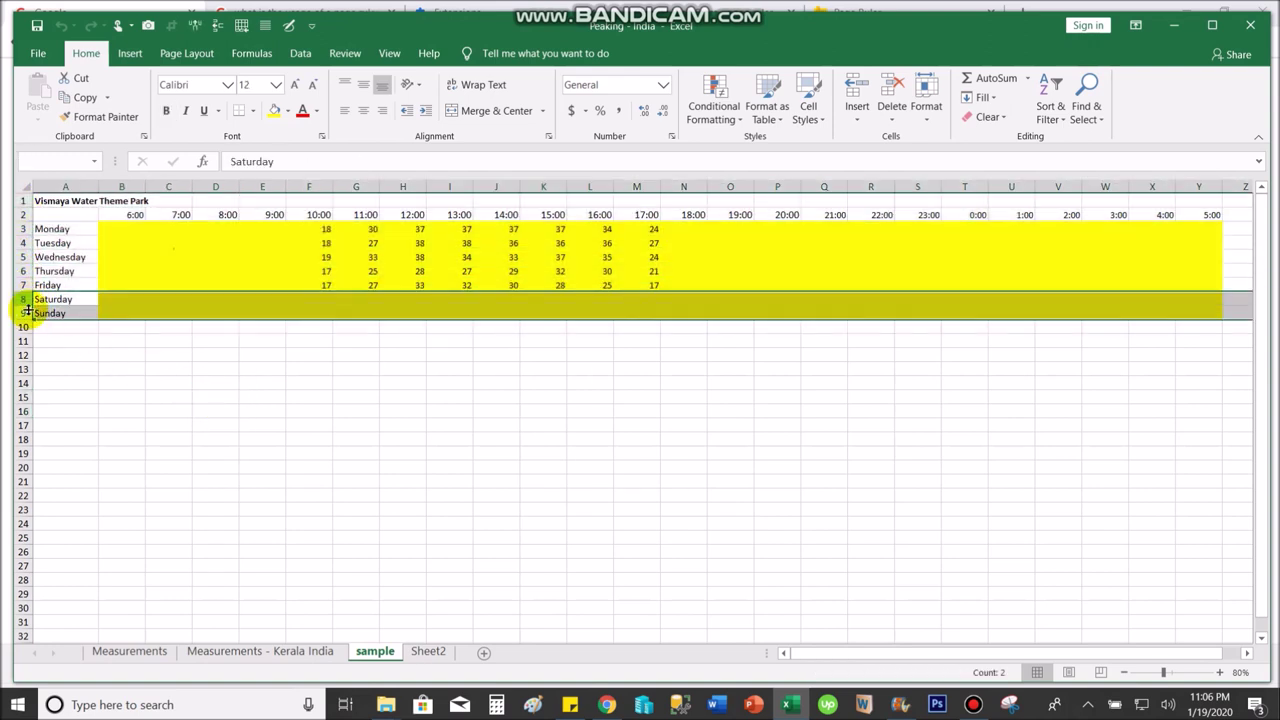
pyautogui.click(312, 408)
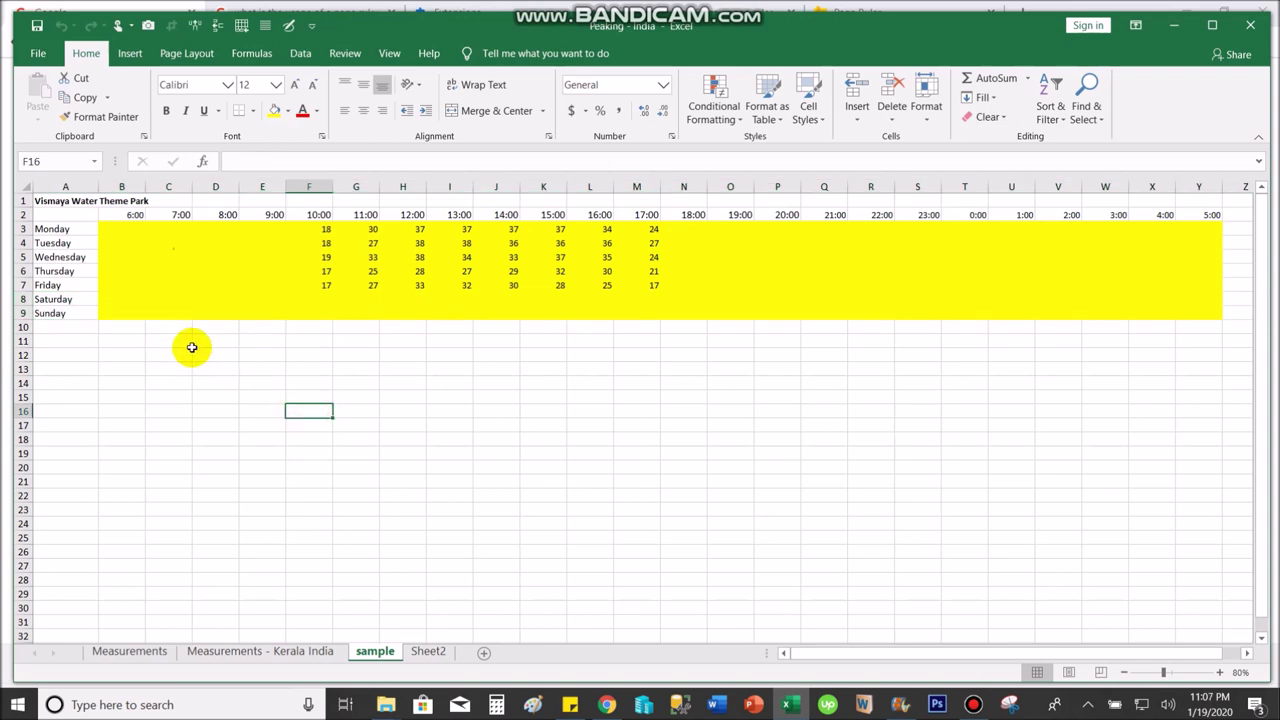
pyautogui.moveTo(21, 299); pyautogui.dragTo(22, 313)
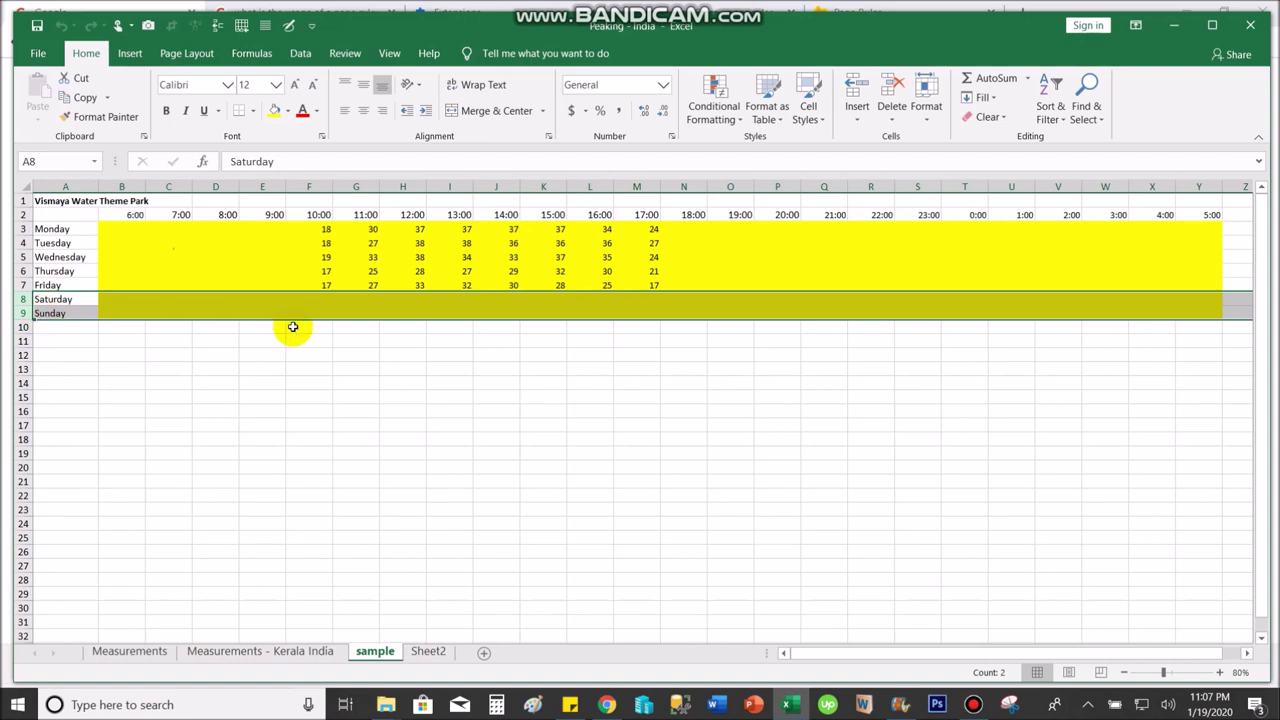
pyautogui.click(314, 351)
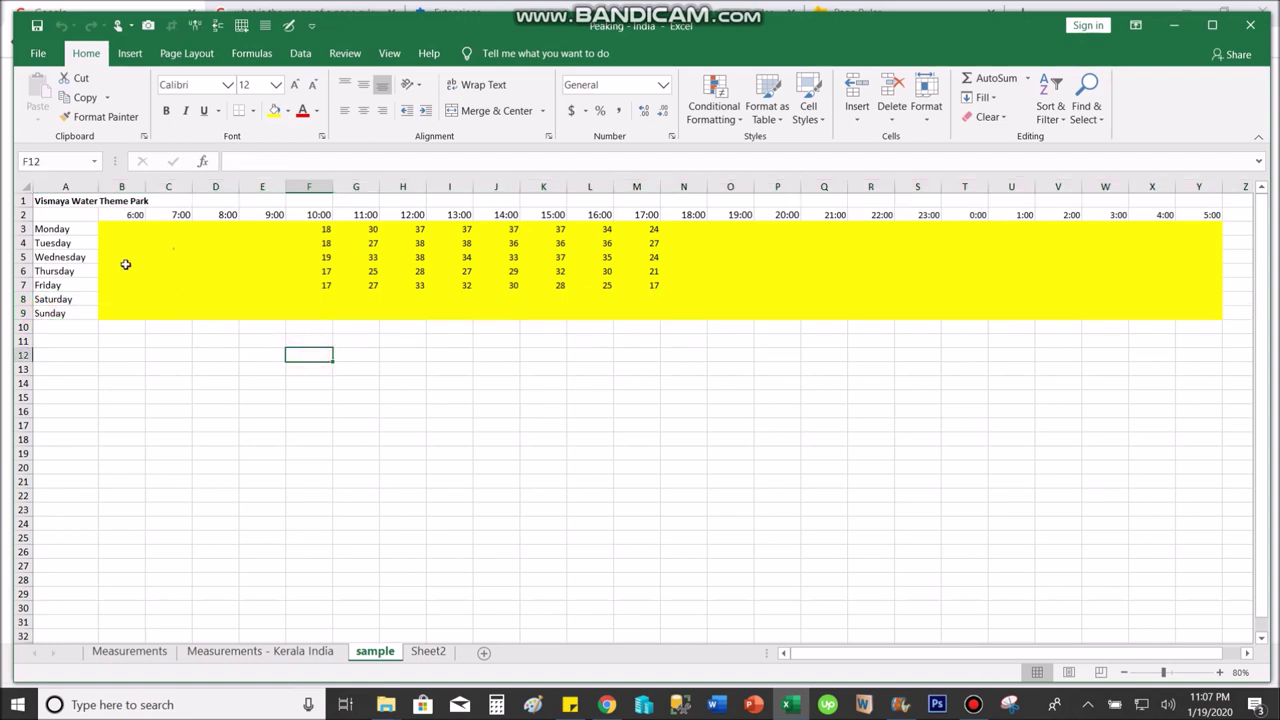
# Select row 1 holding the park name, then switch to Google in the browser.
pyautogui.click(23, 201)
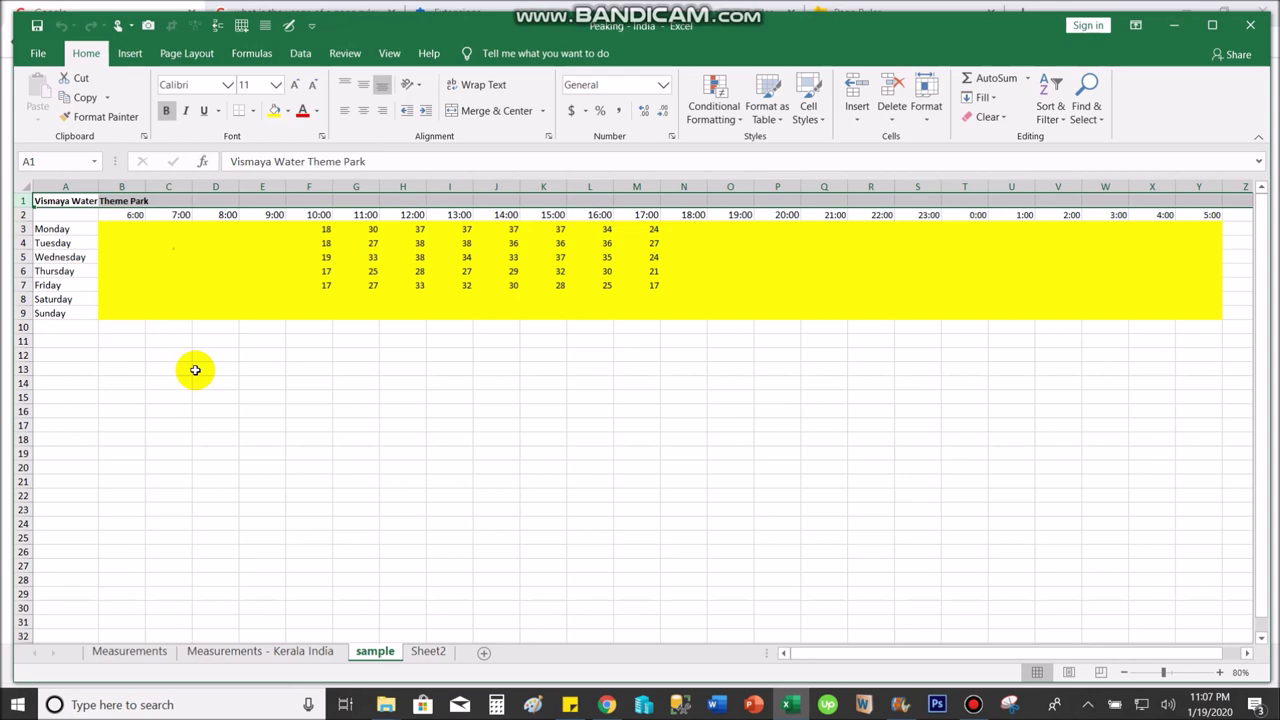
pyautogui.click(292, 370)
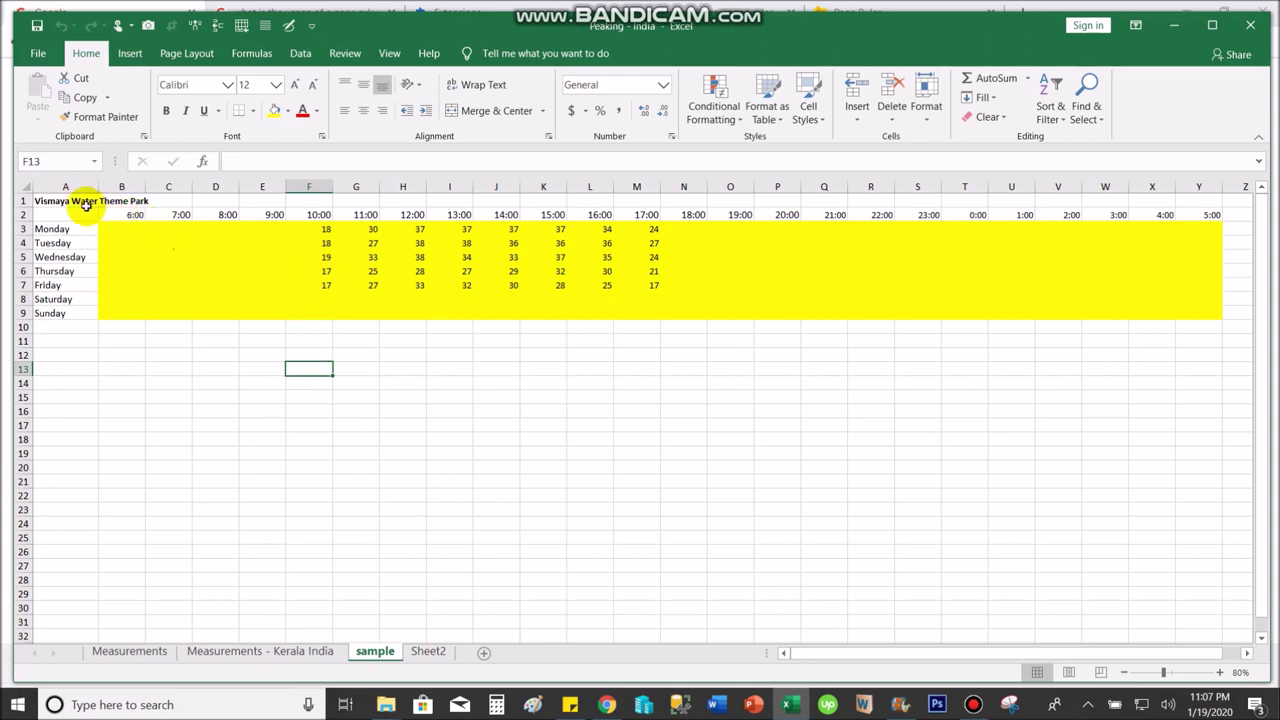
pyautogui.click(21, 201)
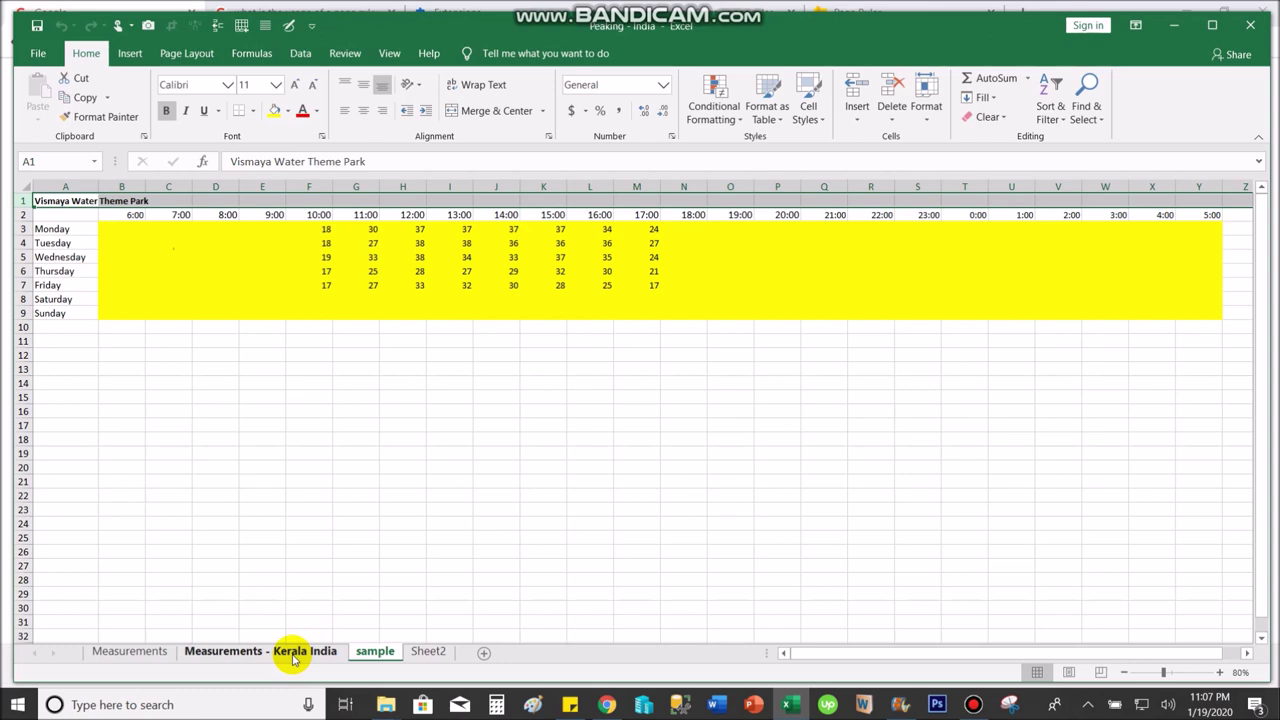
pyautogui.click(274, 381)
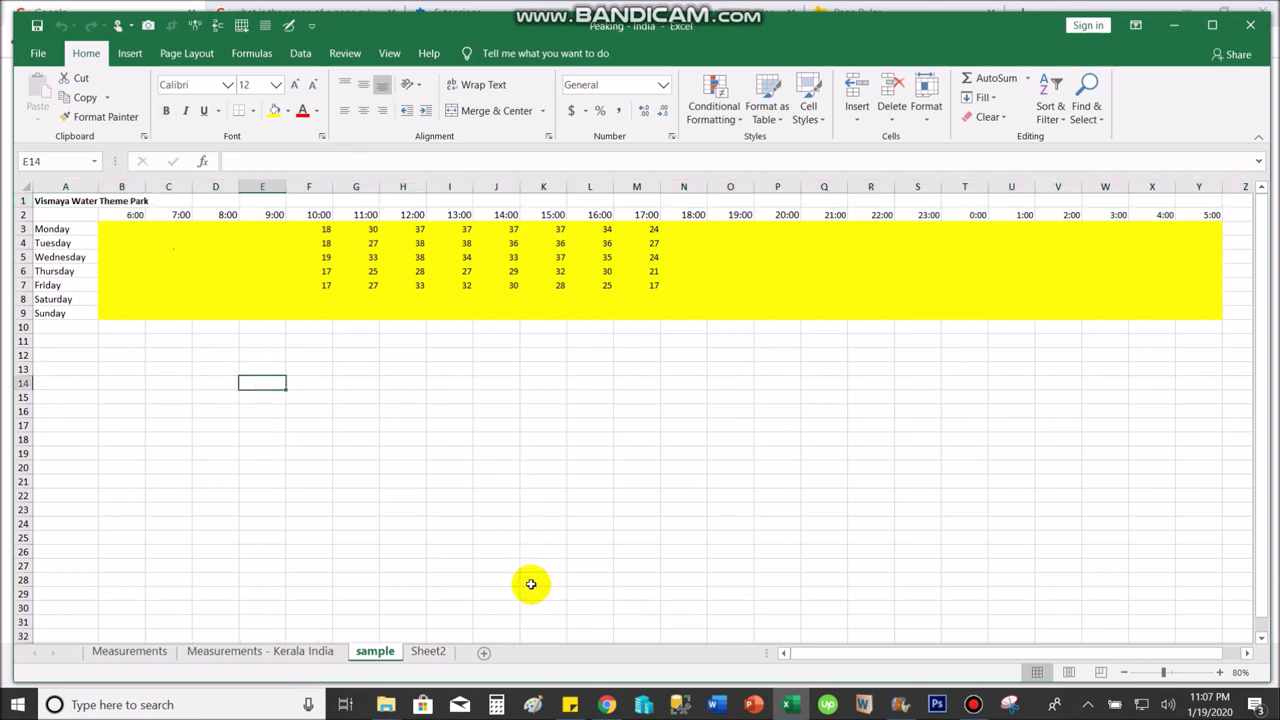
pyautogui.click(607, 704)
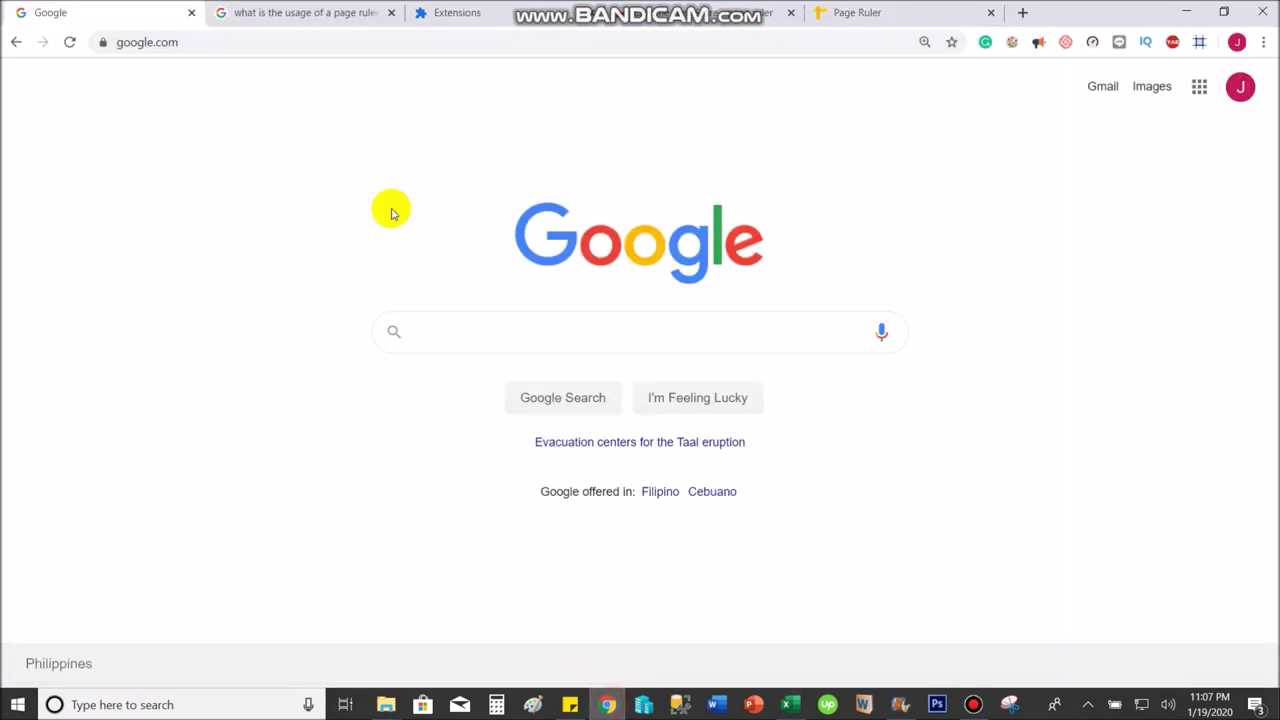
# Copy the park name 'Vismaya Water Theme Park' from cell A1's text.
pyautogui.click(449, 330)
pyautogui.click(271, 333)
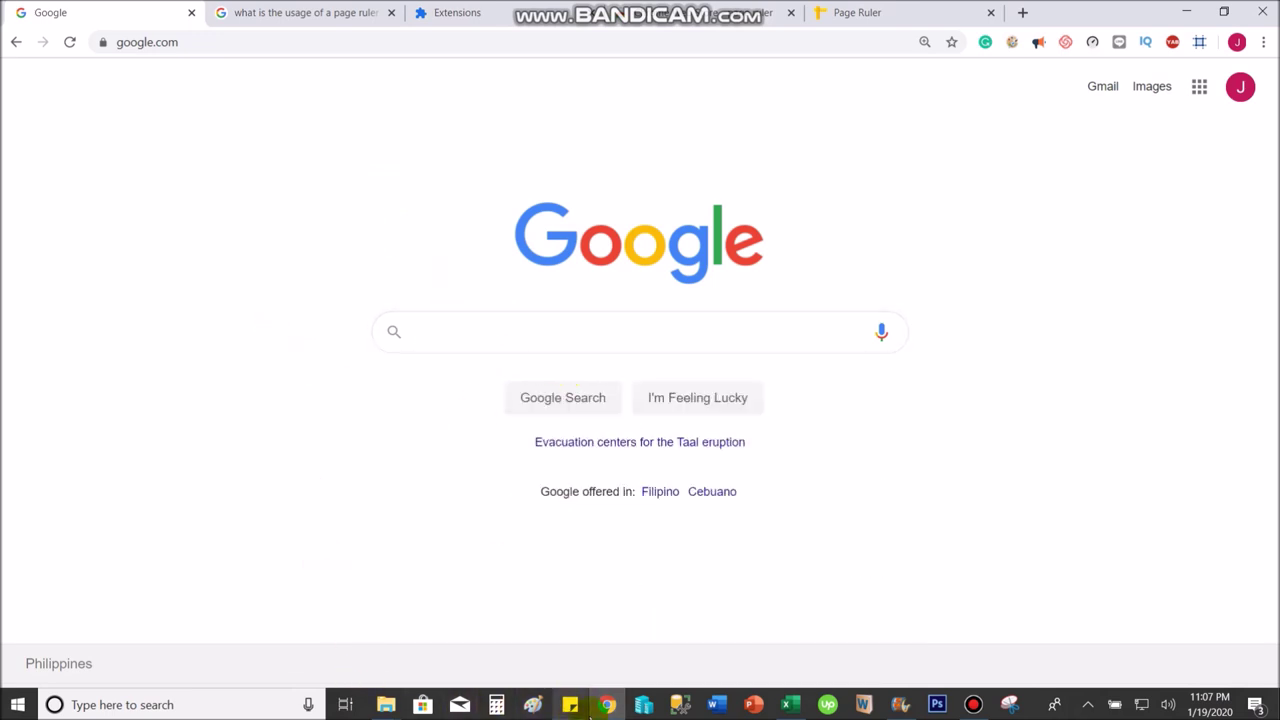
pyautogui.hotkey('alt', 'Tab')
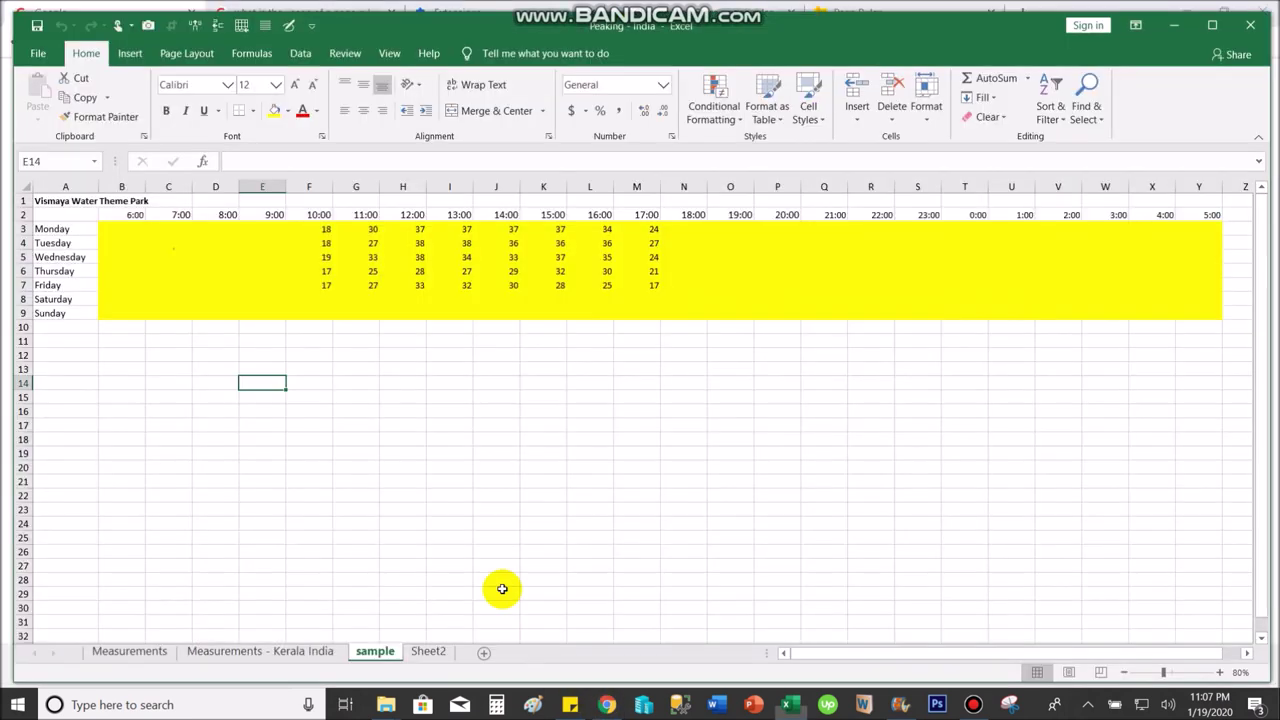
pyautogui.click(25, 201)
pyautogui.hotkey('ctrl', 'c')
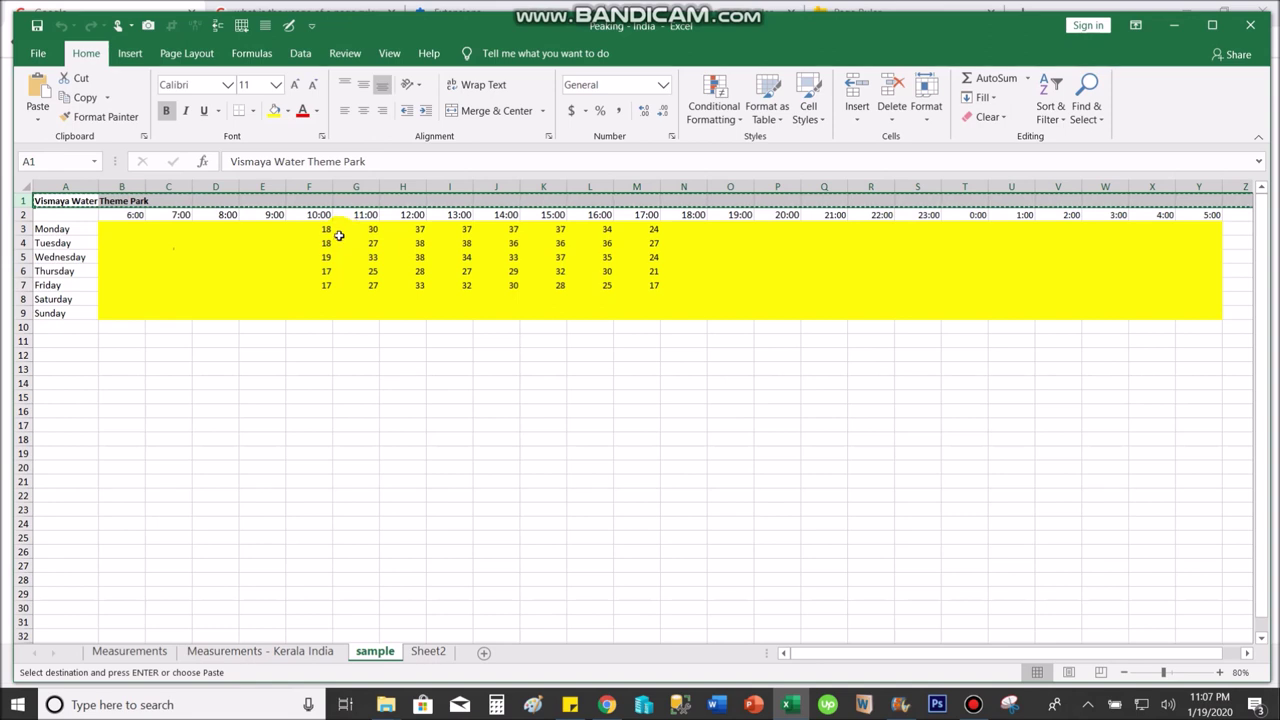
pyautogui.click(310, 163)
pyautogui.moveTo(366, 161); pyautogui.dragTo(229, 161)
pyautogui.rightClick(308, 165)
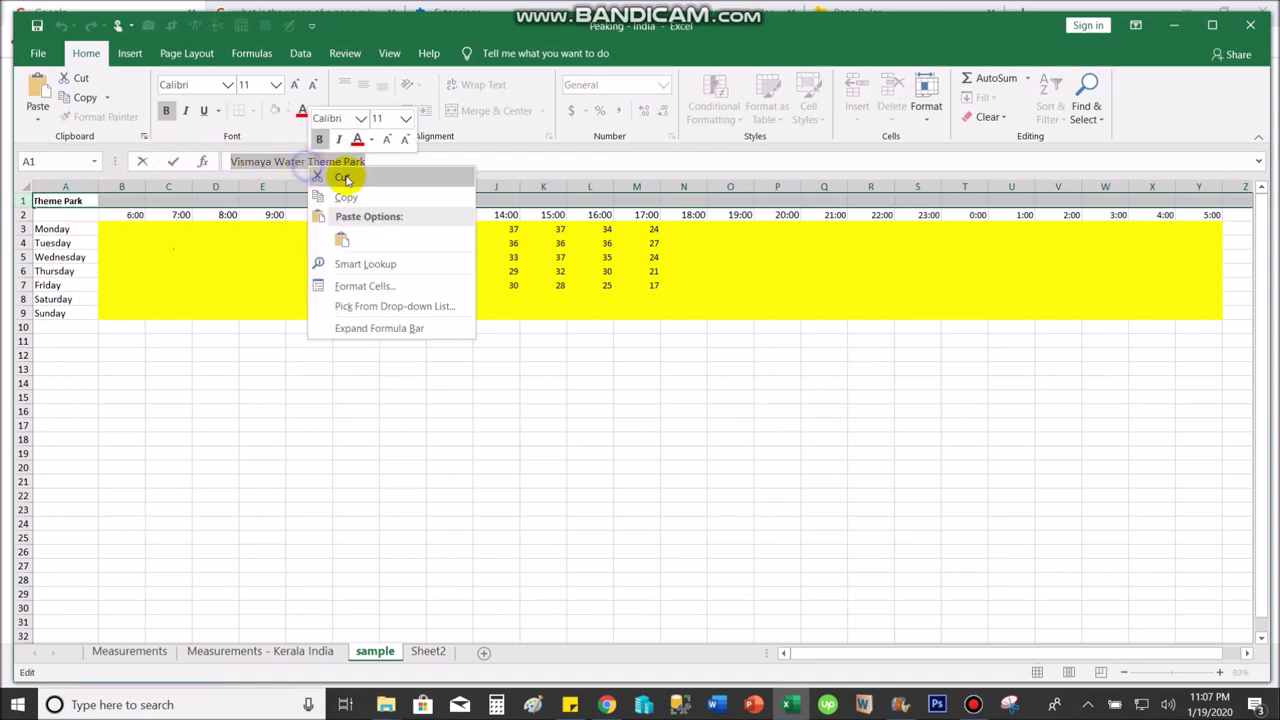
pyautogui.click(340, 194)
pyautogui.click(327, 365)
# Paste the park name into the Google search box and search for it.
pyautogui.hotkey('alt', 'Tab')
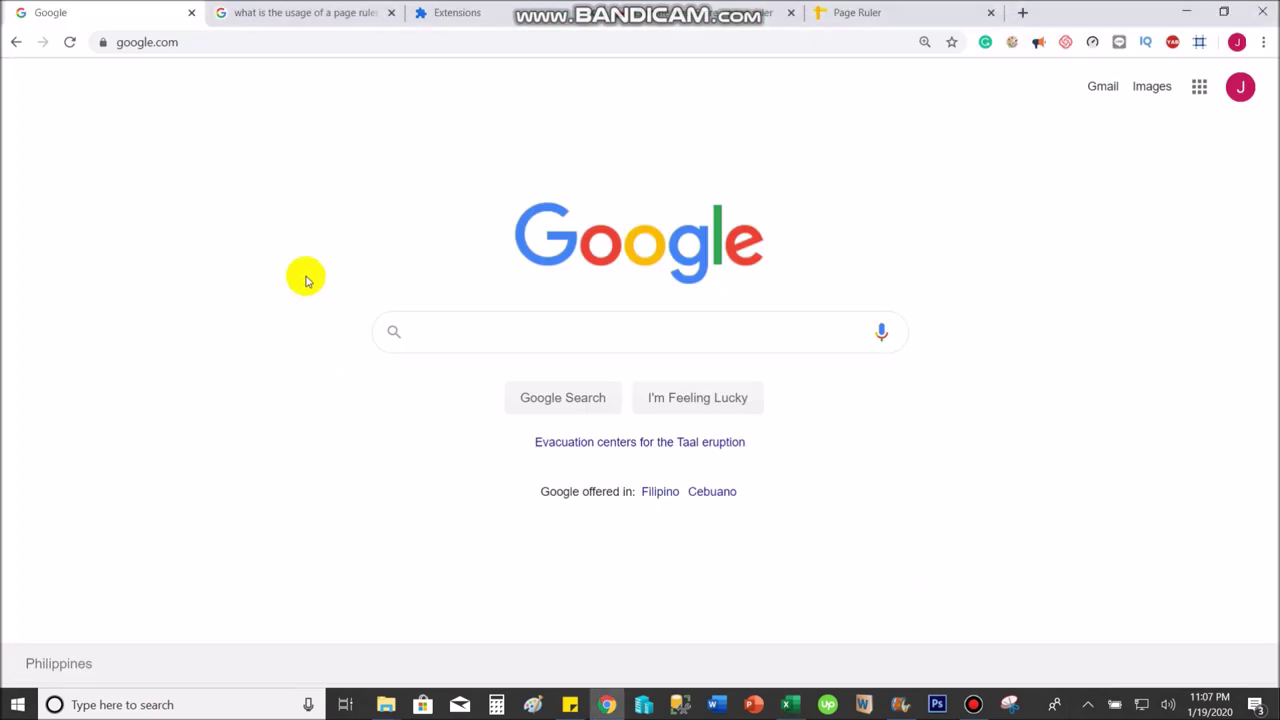
pyautogui.hotkey('alt', 'Tab')
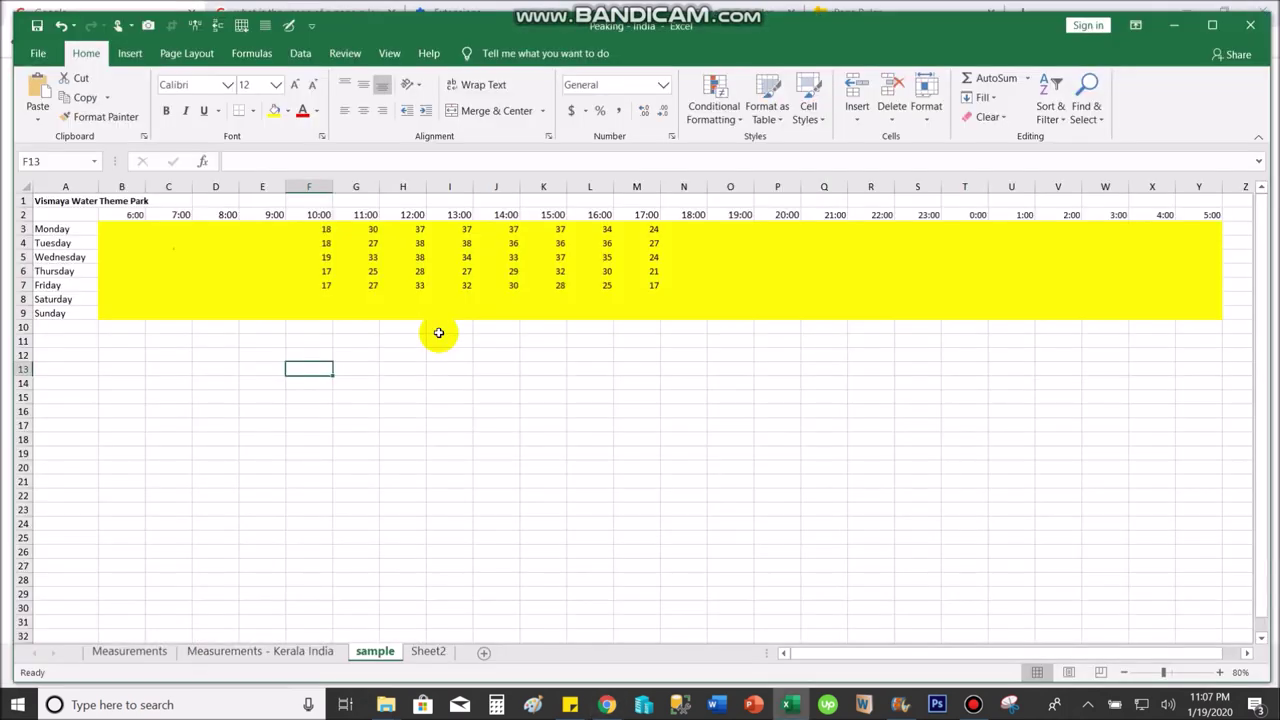
pyautogui.hotkey('alt', 'Tab')
pyautogui.rightClick(438, 333)
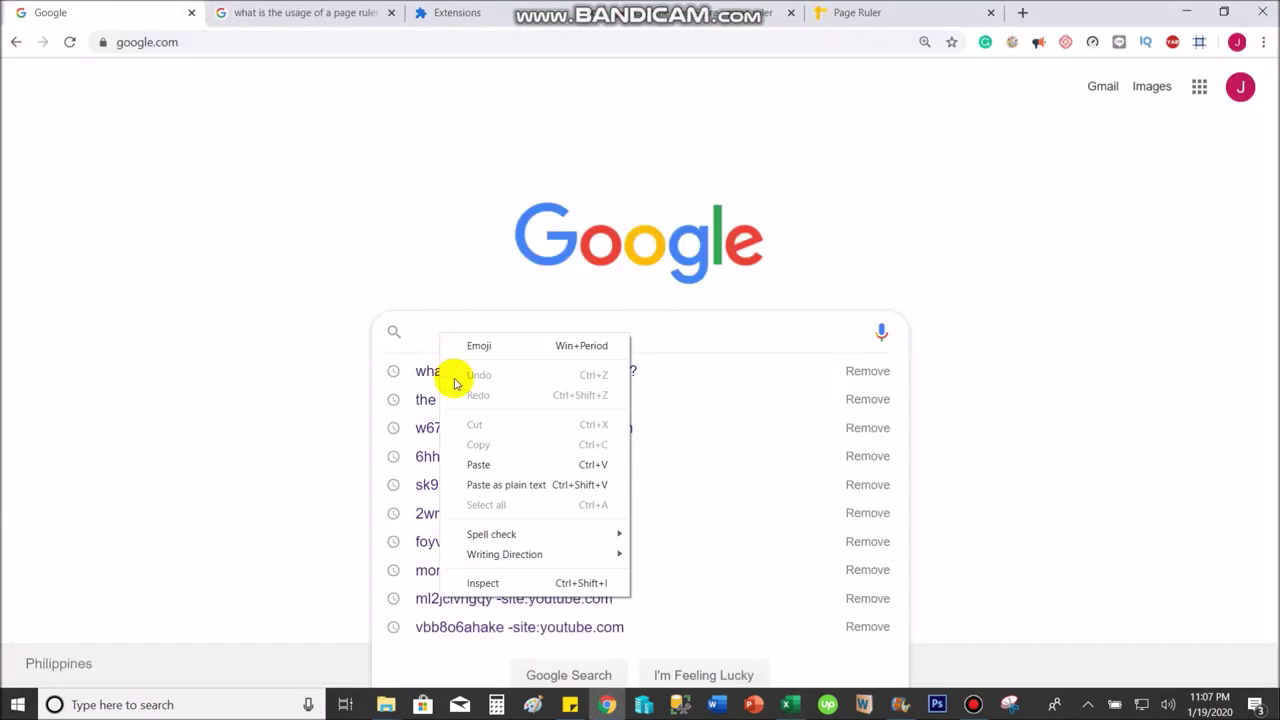
pyautogui.click(480, 464)
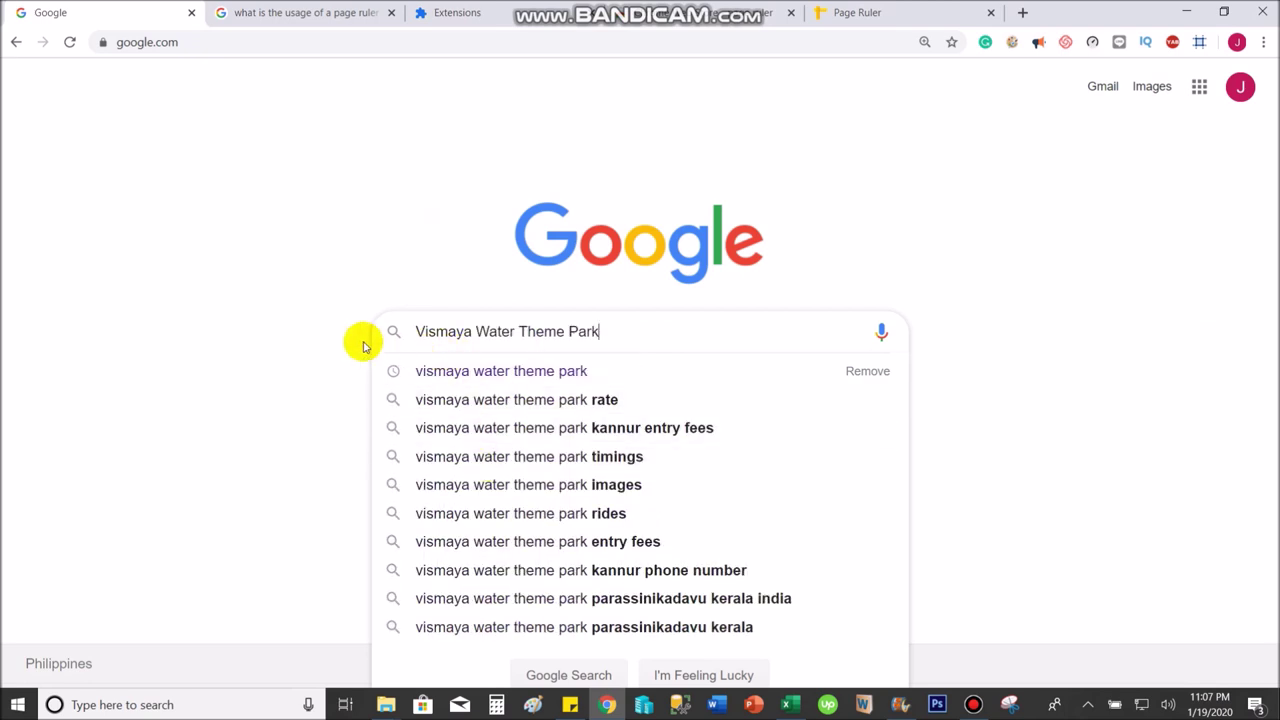
pyautogui.press('Return')
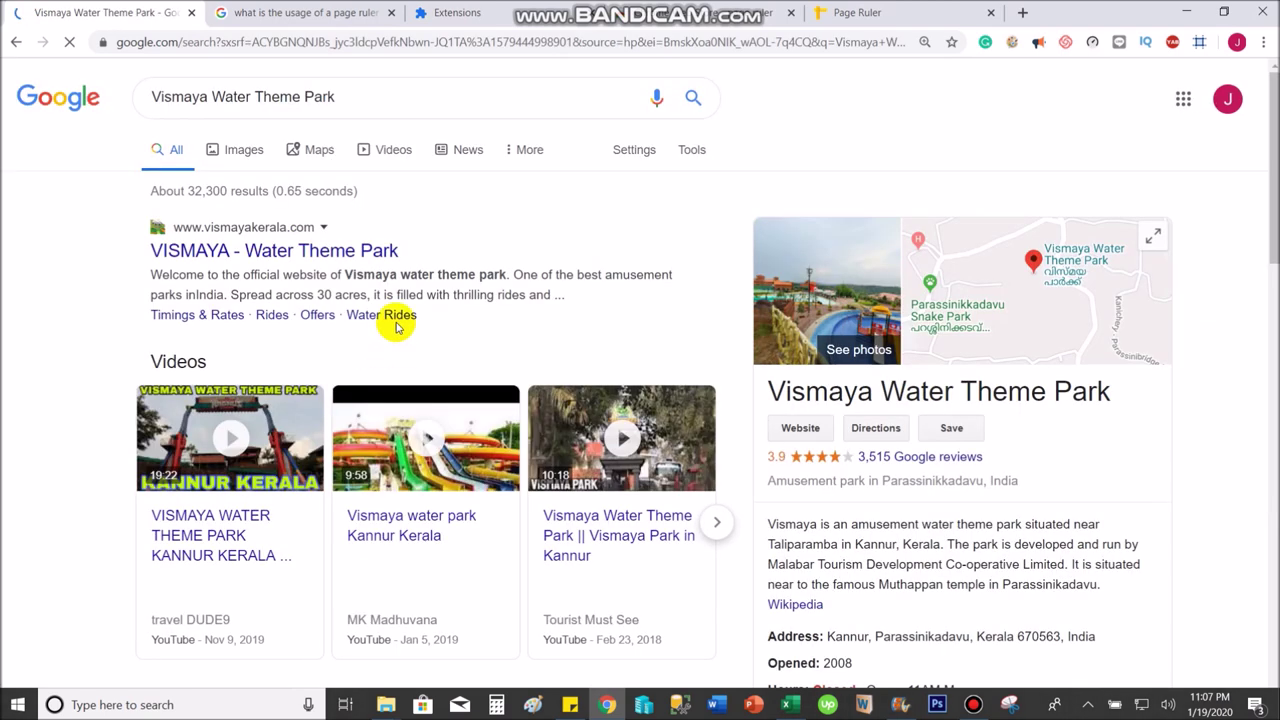
# Scroll the results down to the park's knowledge panel and Popular times chart.
pyautogui.scroll(-1, 628, 309)
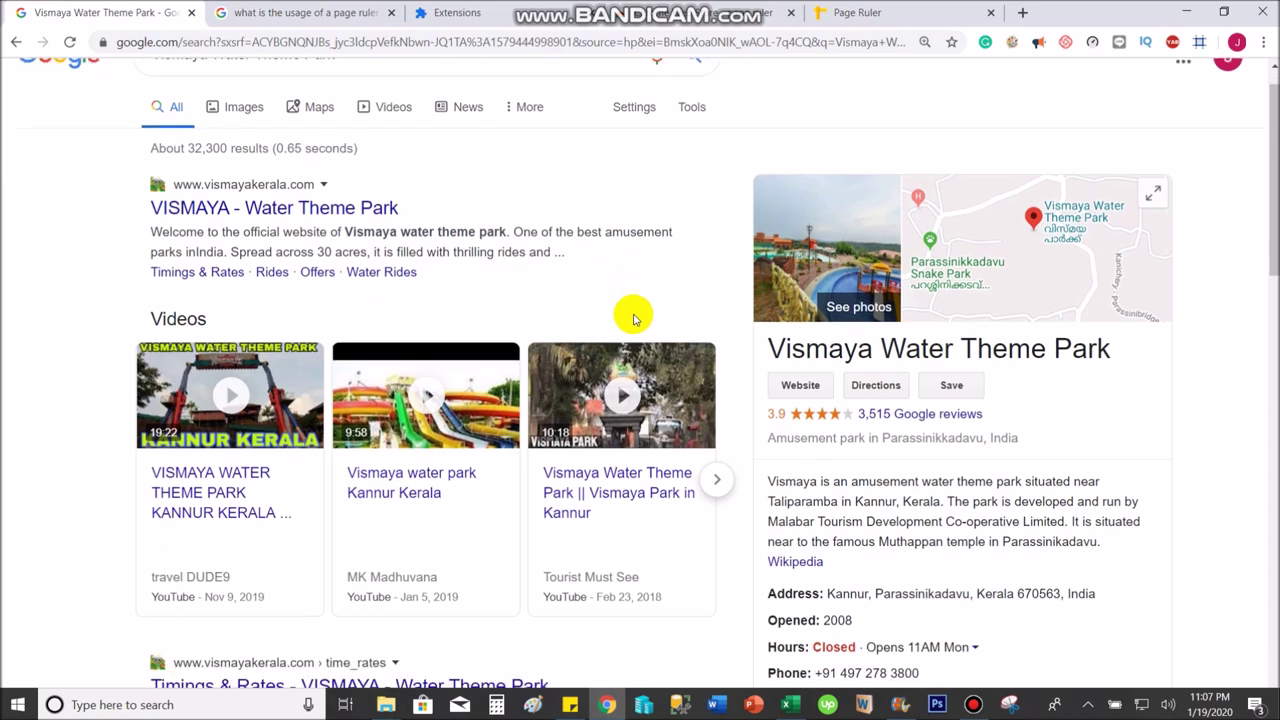
pyautogui.doubleClick(1005, 397)
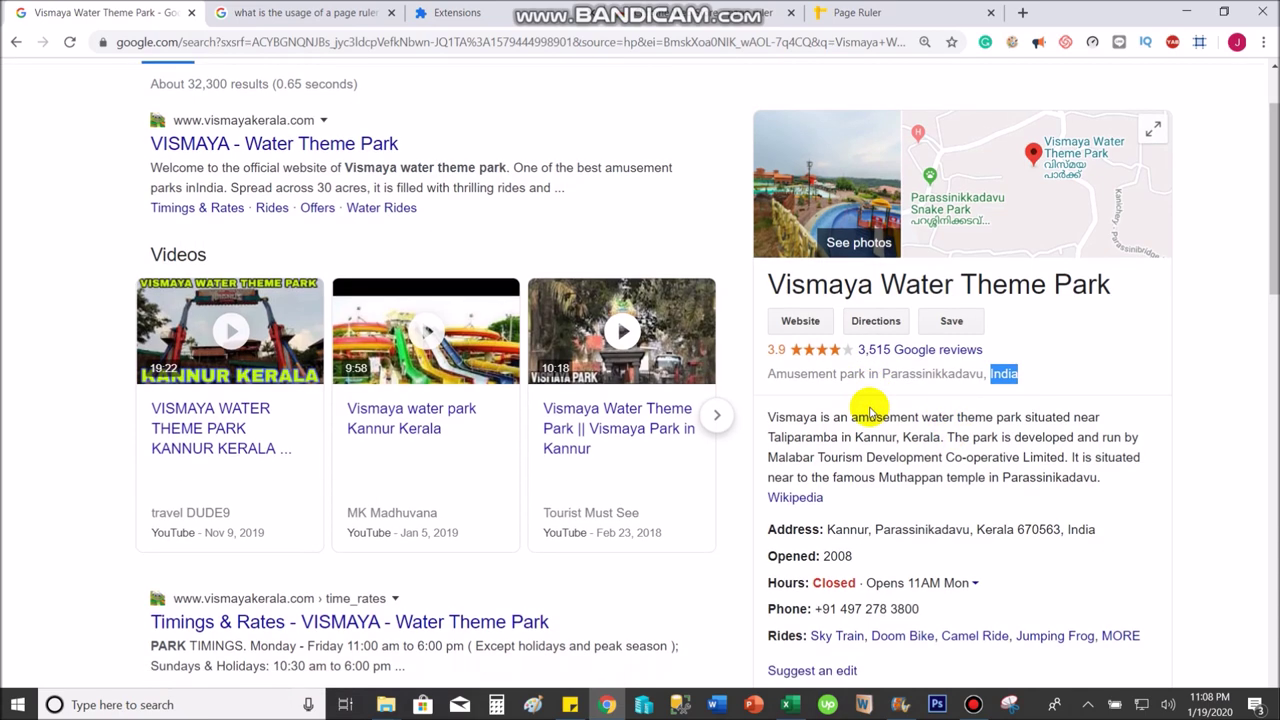
pyautogui.scroll(-7, 870, 408)
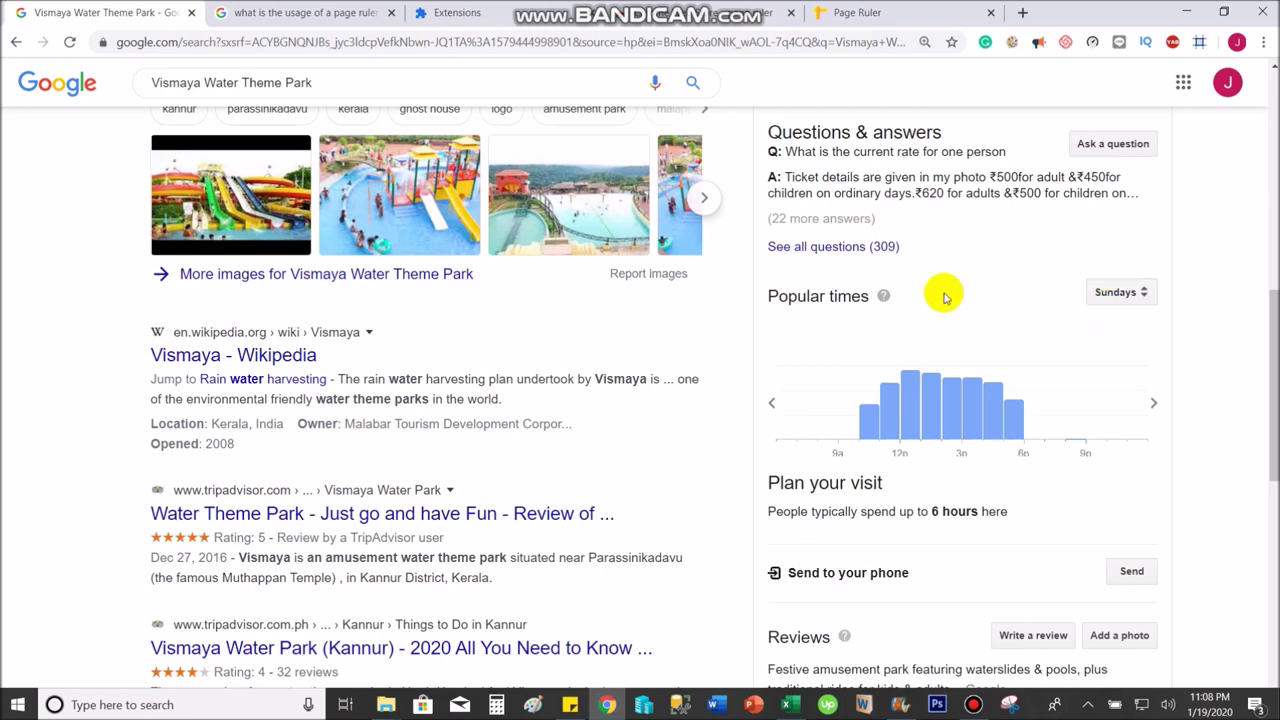
pyautogui.scroll(6, 965, 325)
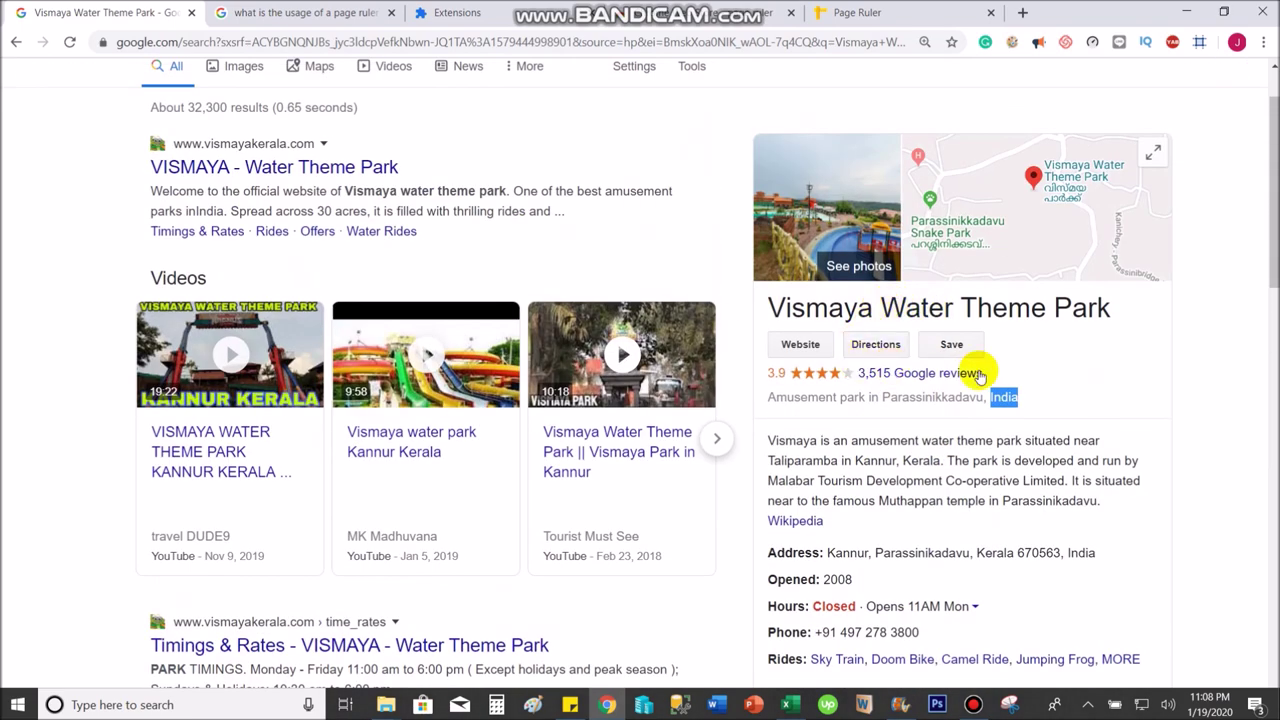
pyautogui.scroll(-6, 975, 372)
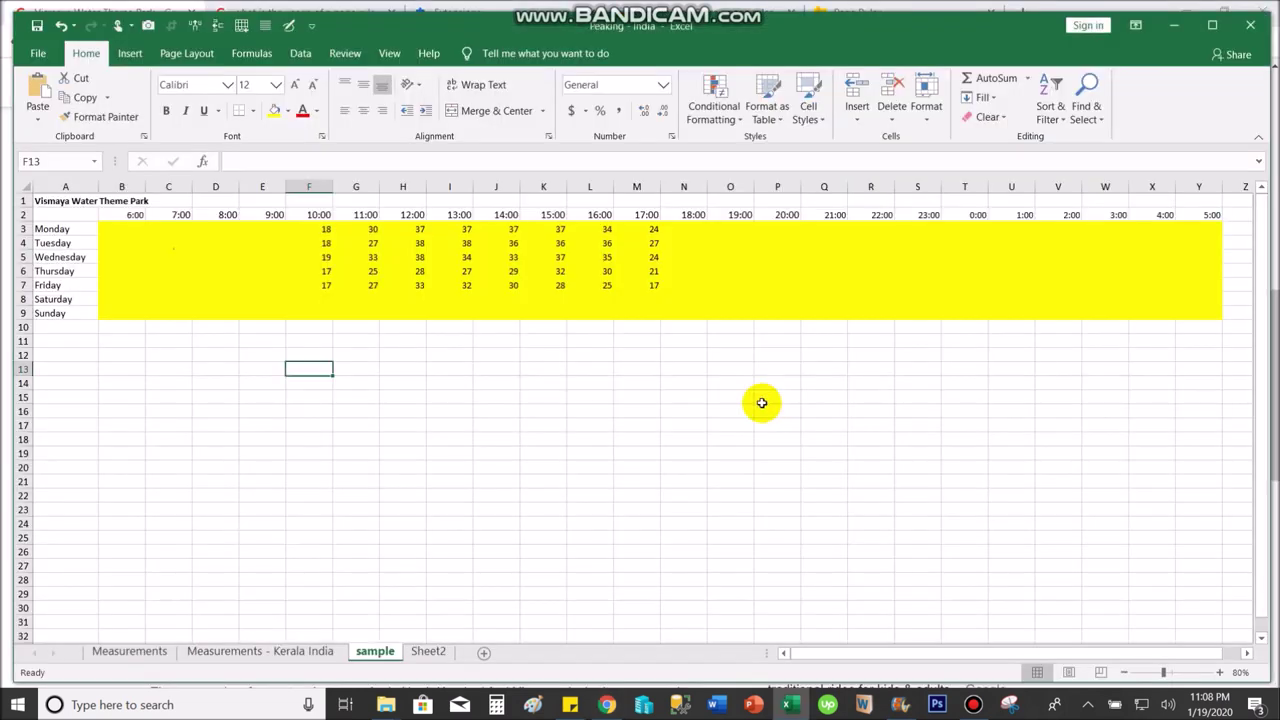
# Compare hour columns F (10:00) to M (17:00) with the Google Popular times chart.
pyautogui.click(310, 186)
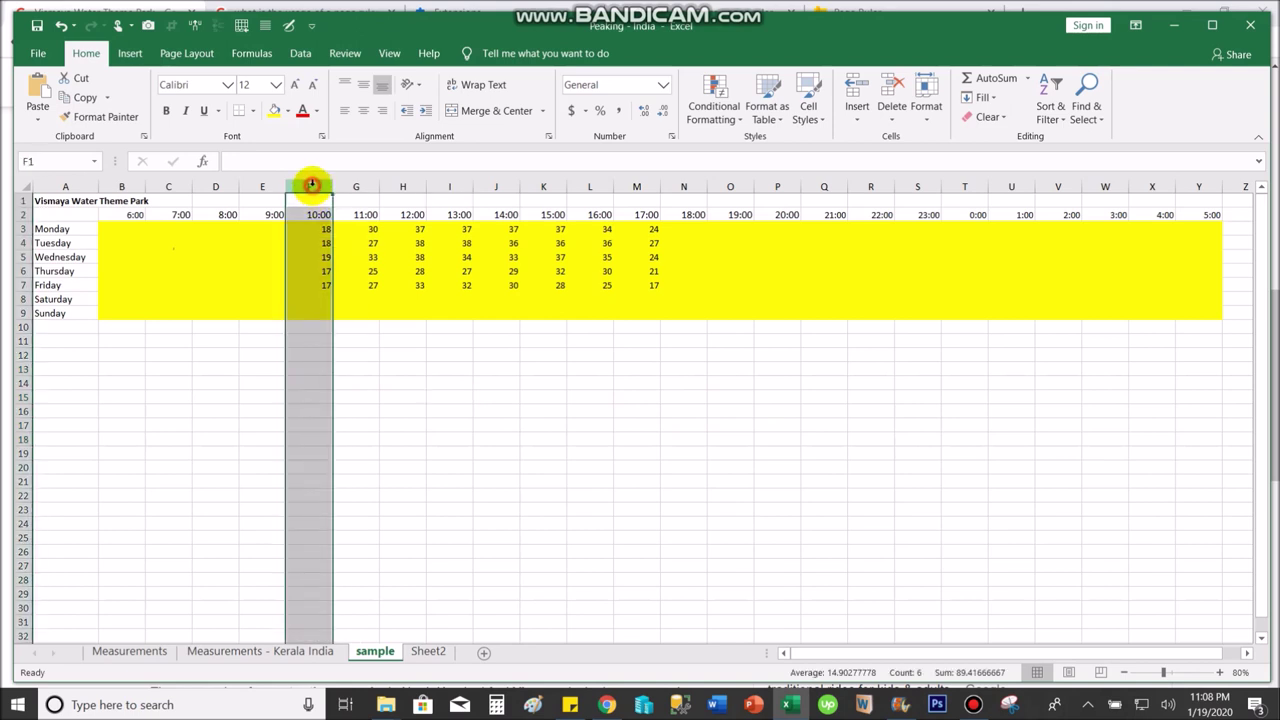
pyautogui.click(648, 184)
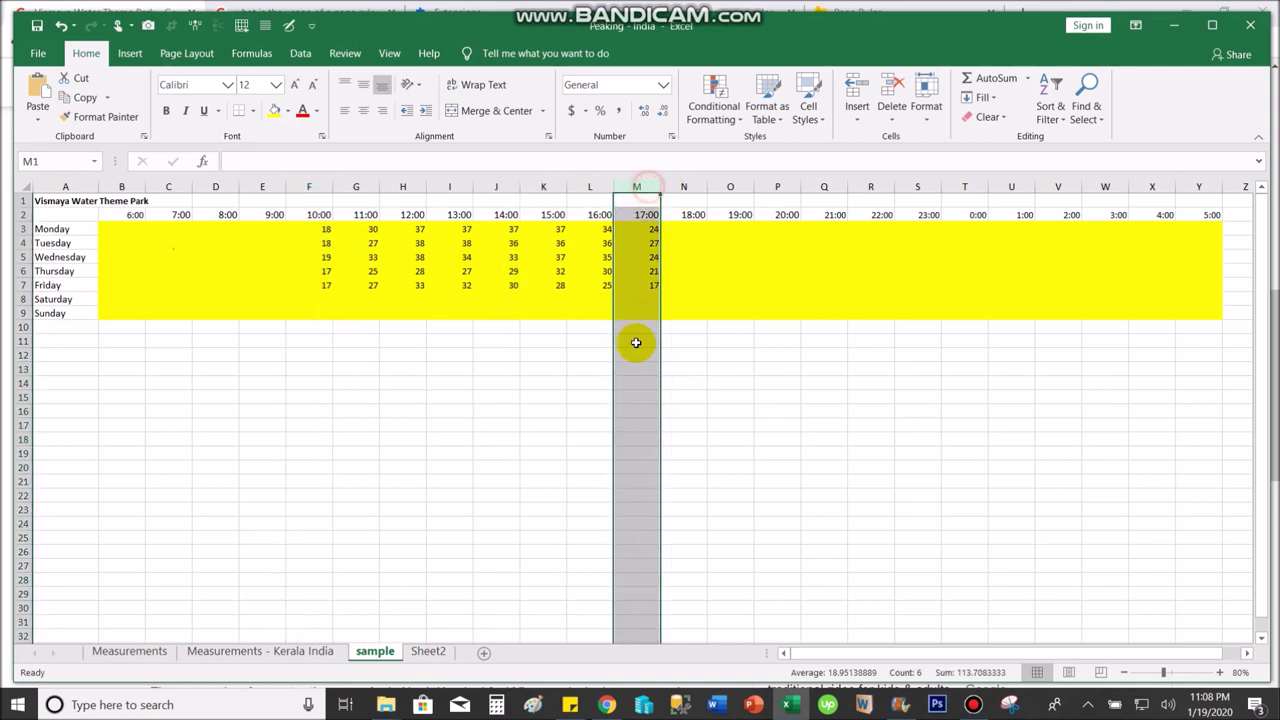
pyautogui.click(586, 394)
pyautogui.hotkey('alt', 'Tab')
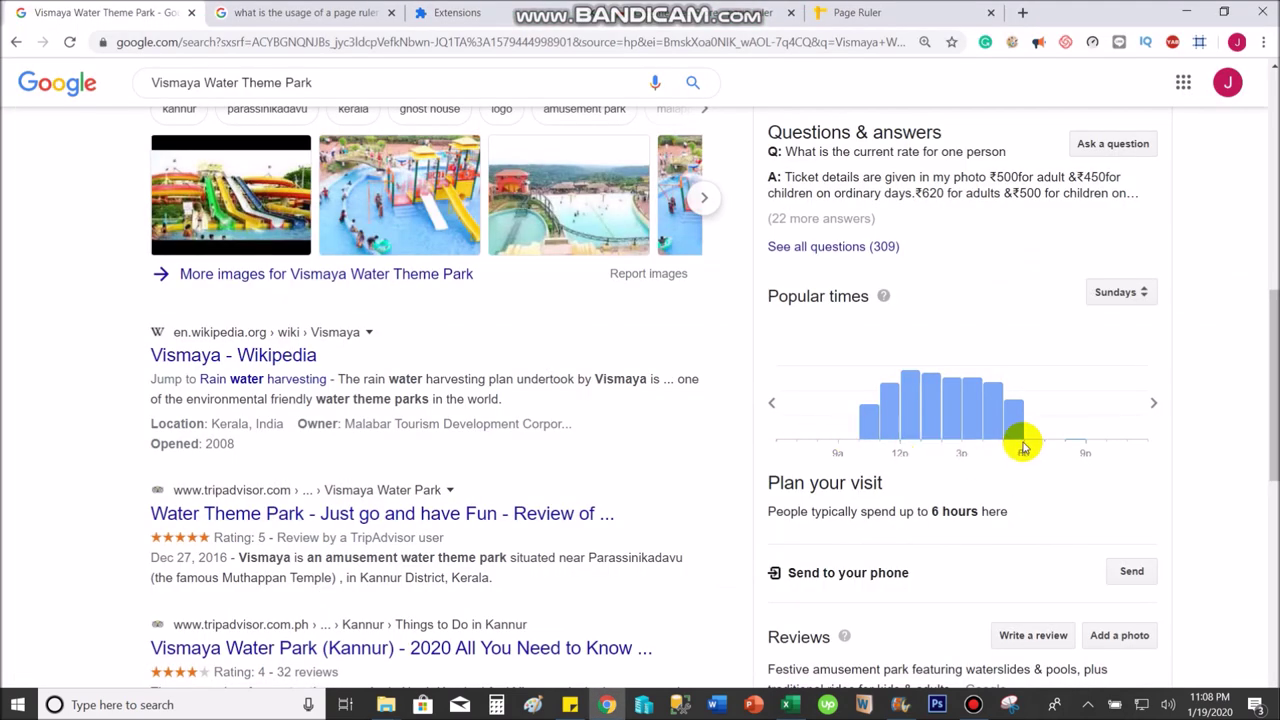
pyautogui.hotkey('alt', 'Tab')
pyautogui.click(640, 183)
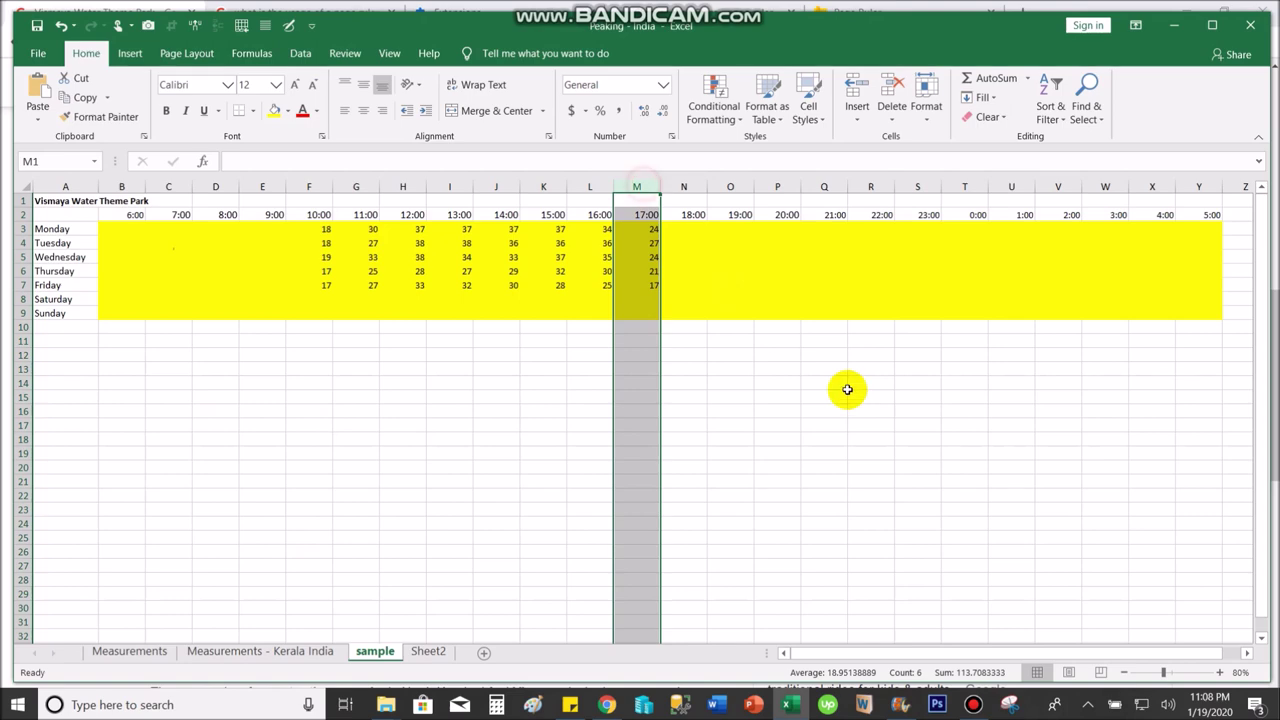
pyautogui.hotkey('alt', 'Tab')
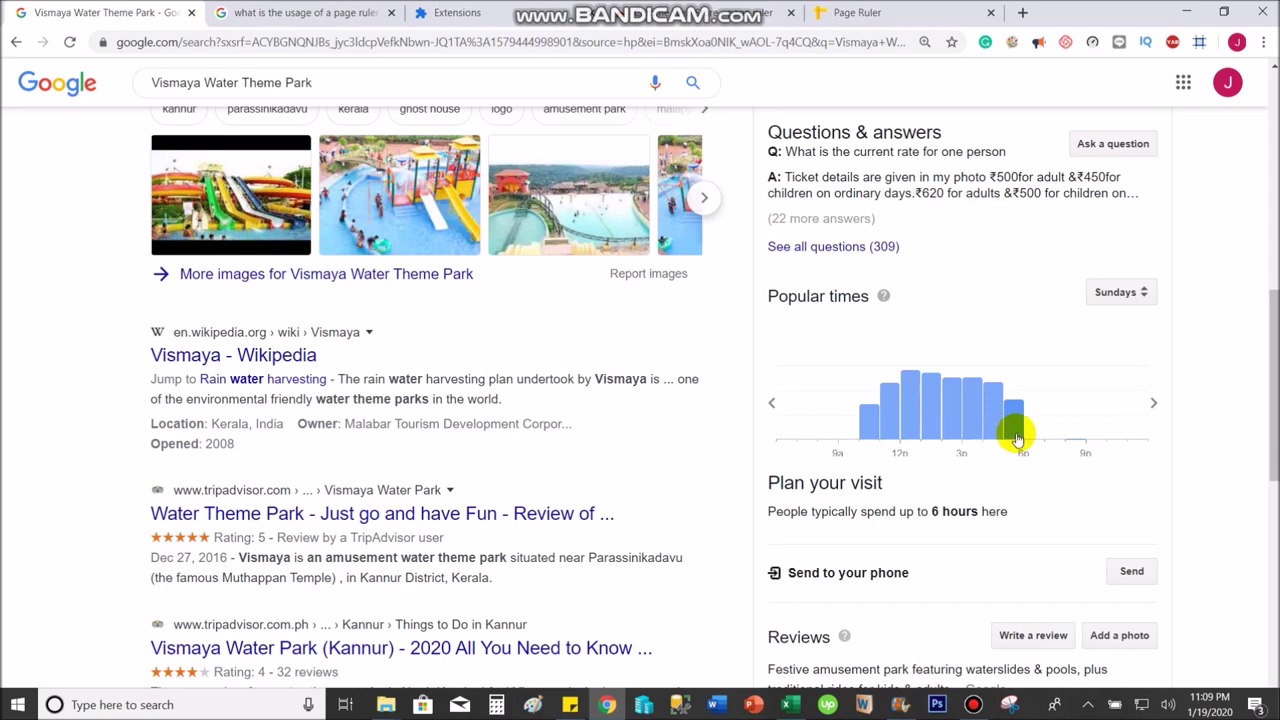
pyautogui.hotkey('alt', 'Tab')
pyautogui.click(500, 394)
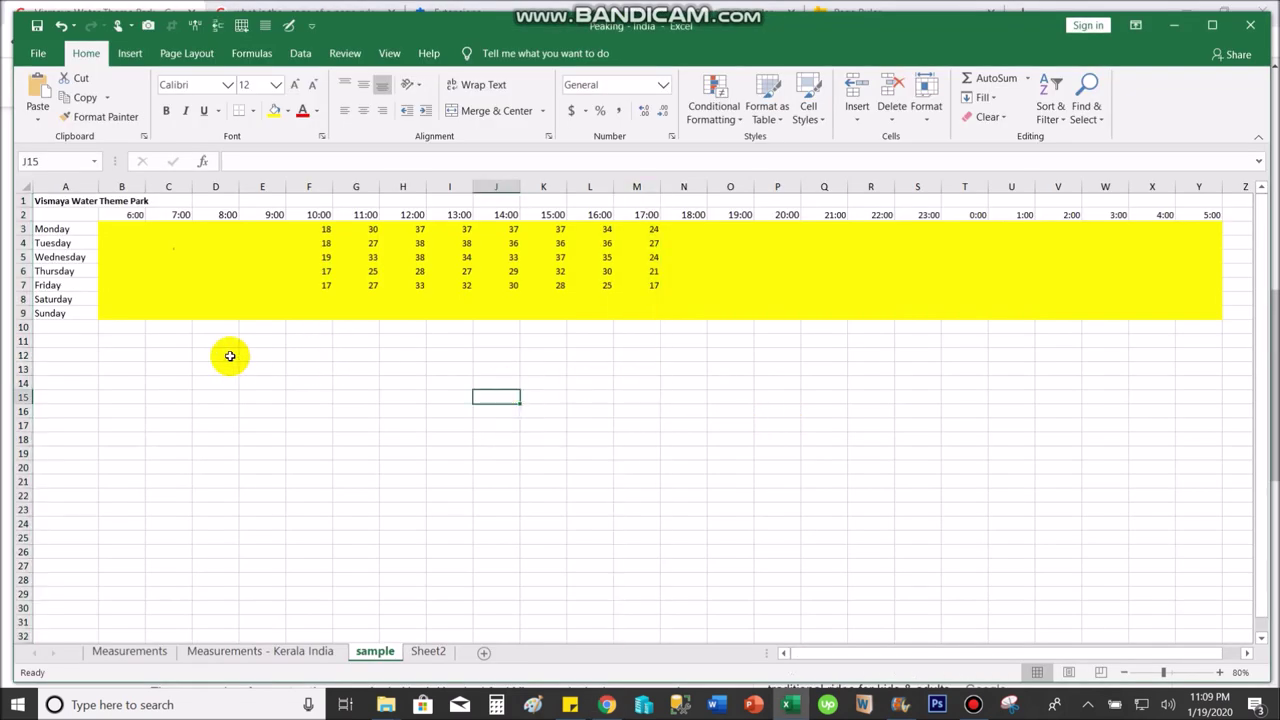
# Select the empty Saturday and Sunday rows, then return to the Google results.
pyautogui.click(23, 299)
pyautogui.moveTo(23, 299); pyautogui.dragTo(23, 313)
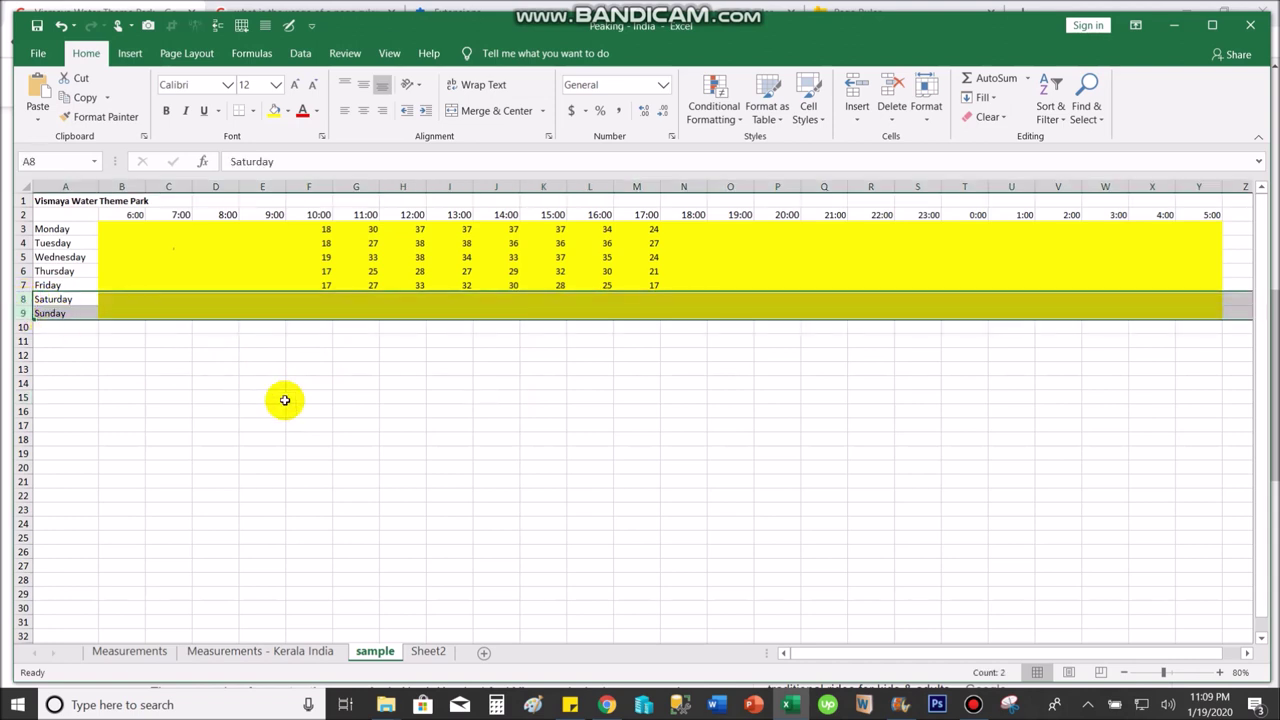
pyautogui.click(265, 343)
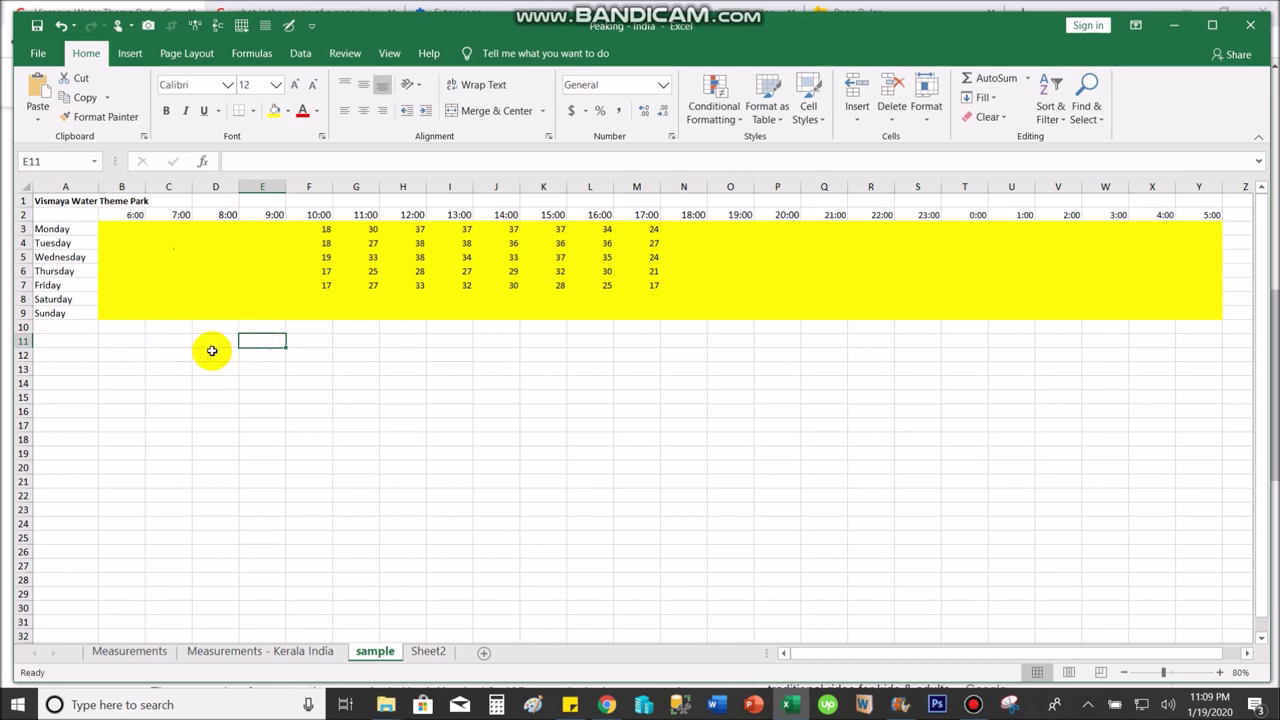
pyautogui.hotkey('alt', 'Tab')
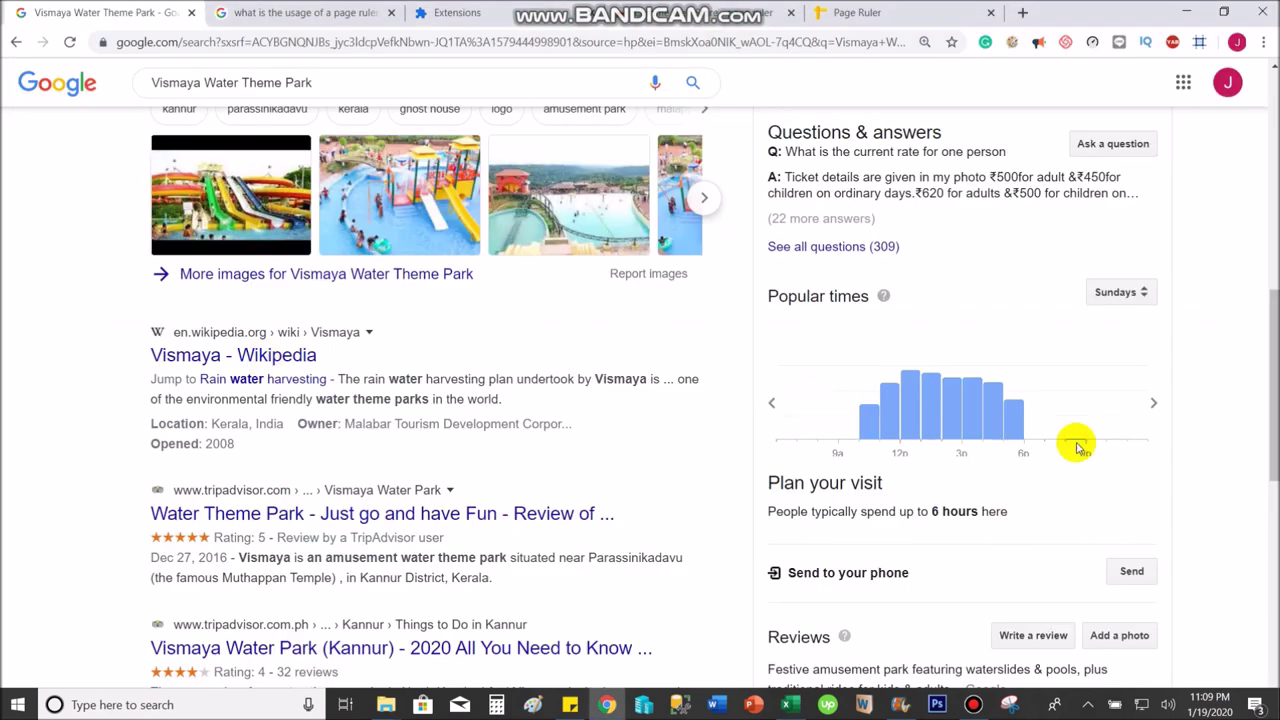
pyautogui.hotkey('alt', 'Tab')
pyautogui.click(318, 299)
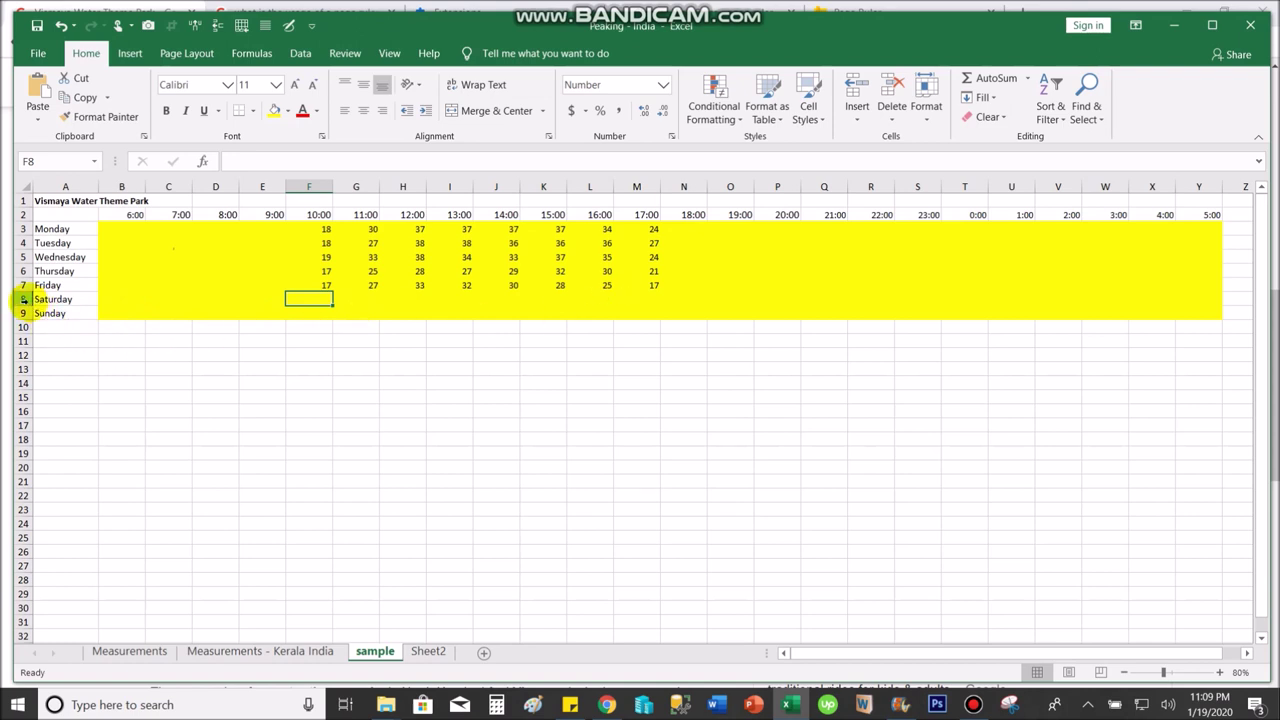
pyautogui.moveTo(20, 299); pyautogui.dragTo(22, 311)
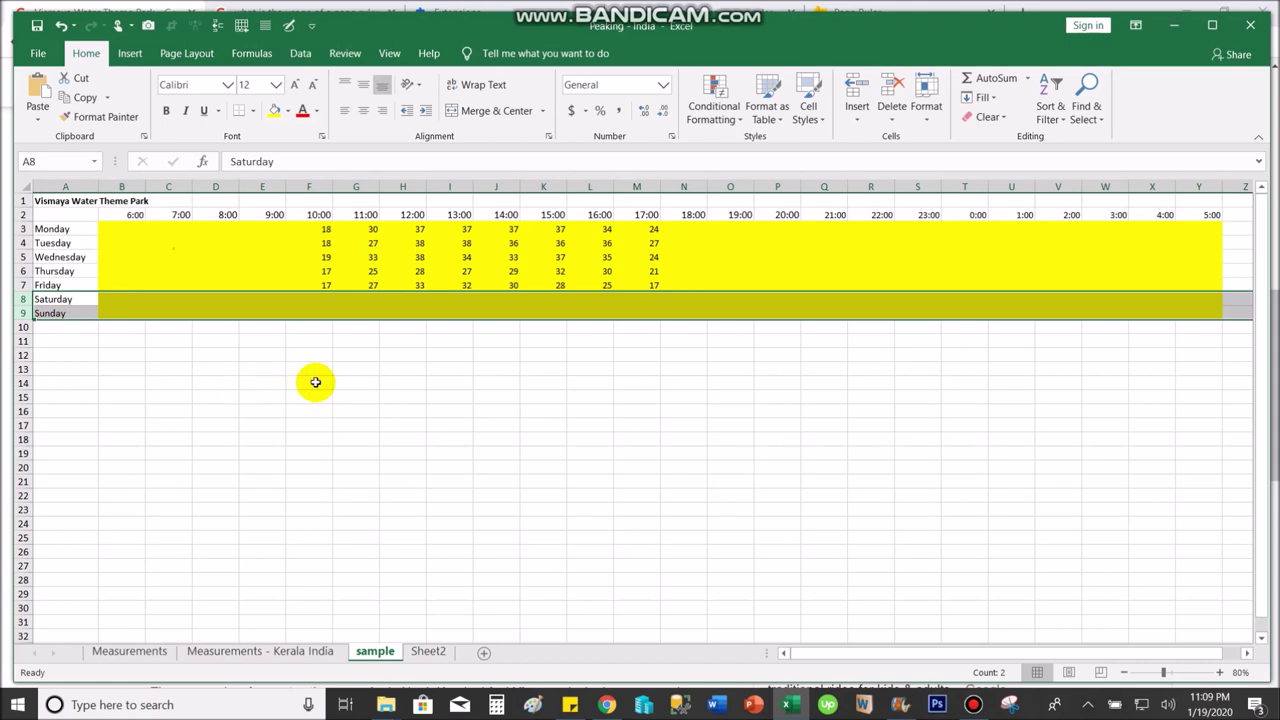
pyautogui.hotkey('alt', 'Tab')
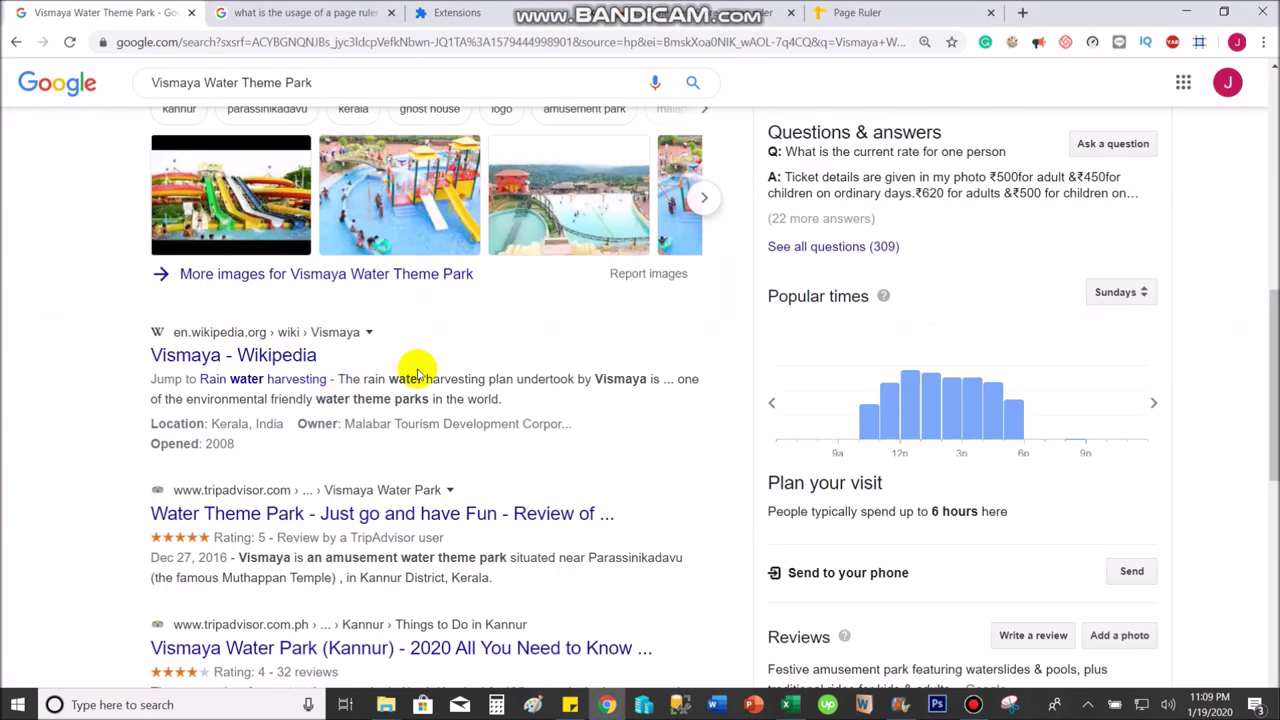
# Choose Saturdays from the Popular times day list.
pyautogui.click(1117, 296)
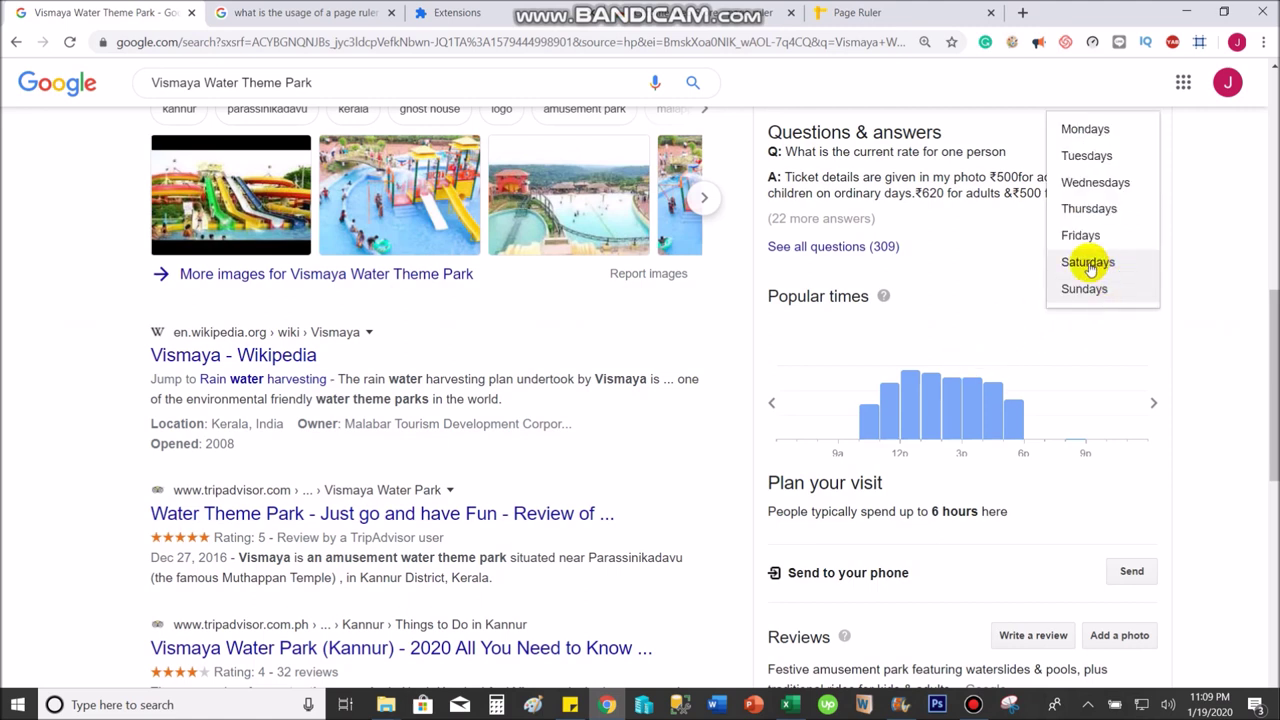
pyautogui.click(1012, 265)
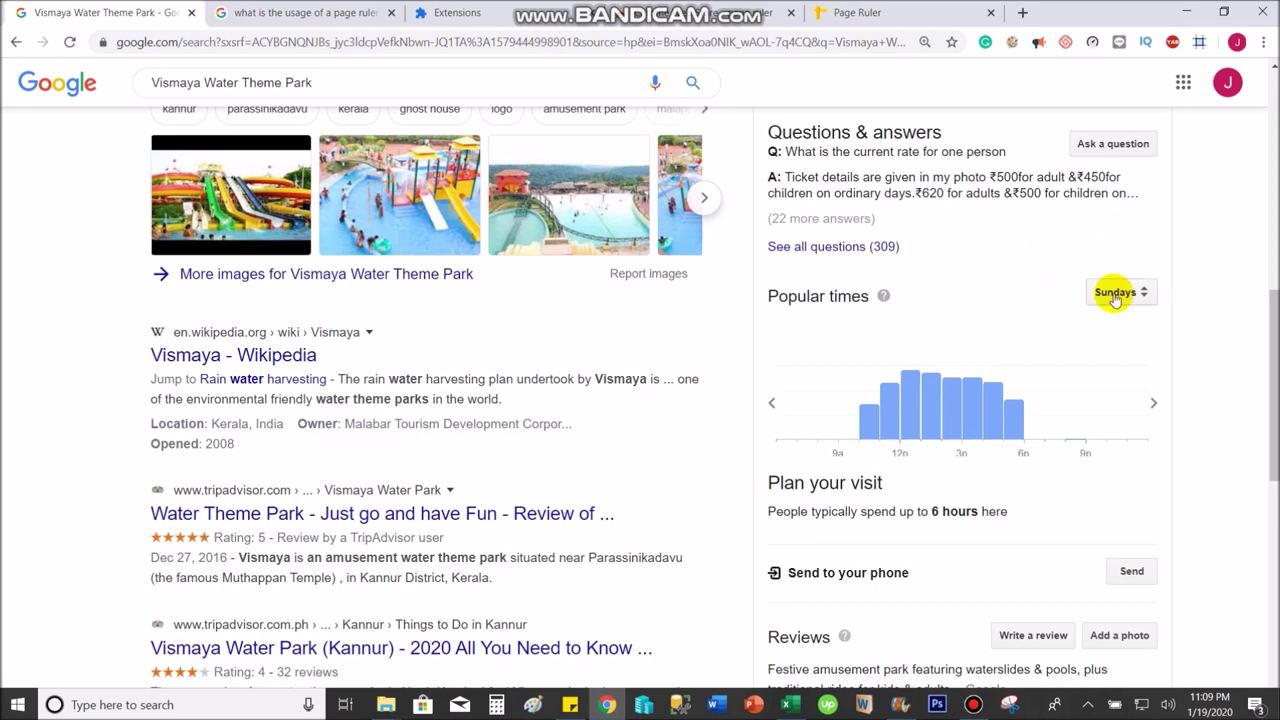
pyautogui.click(1115, 296)
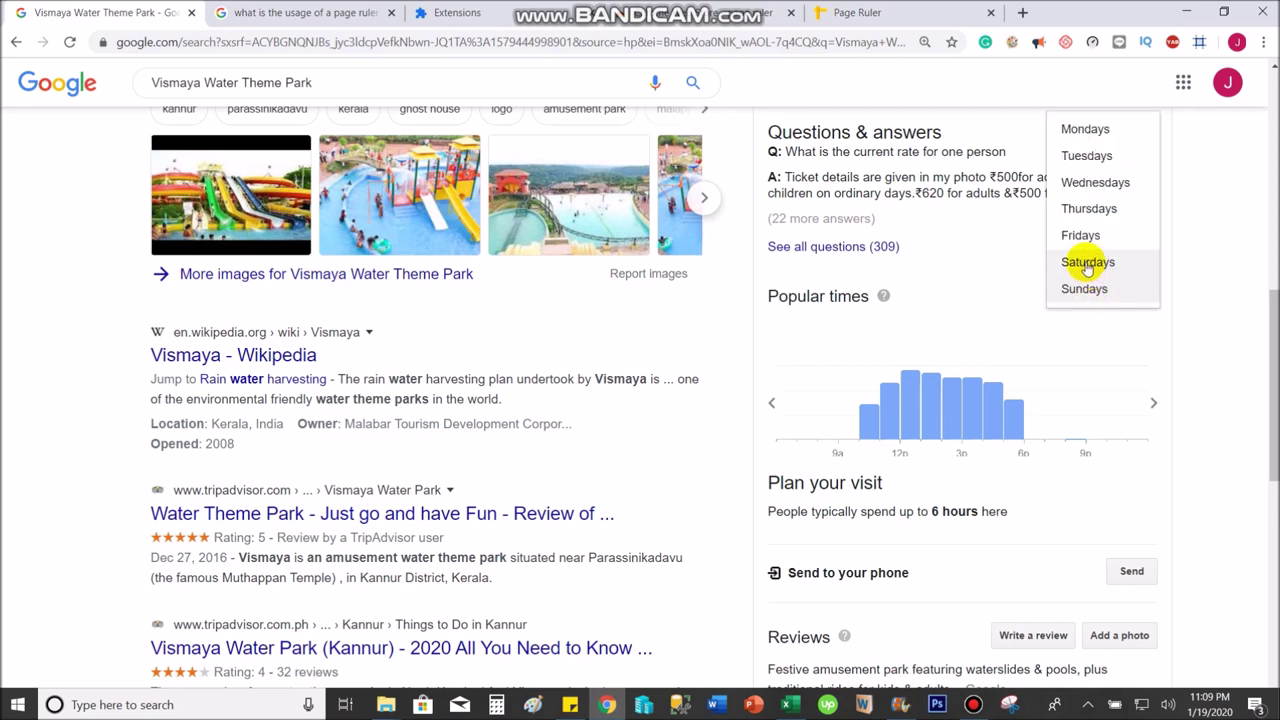
pyautogui.click(1087, 263)
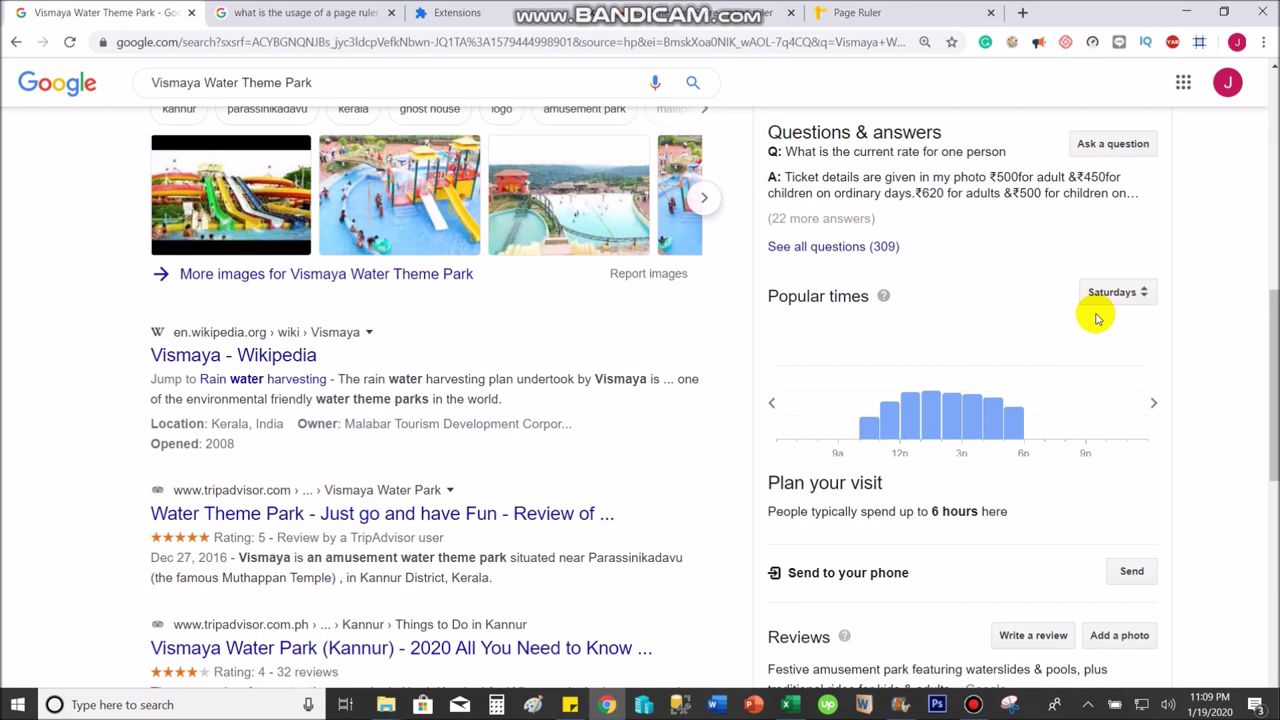
# Step the chart back to Thursdays and forward again to Saturdays, then activate Page Ruler.
pyautogui.click(772, 405)
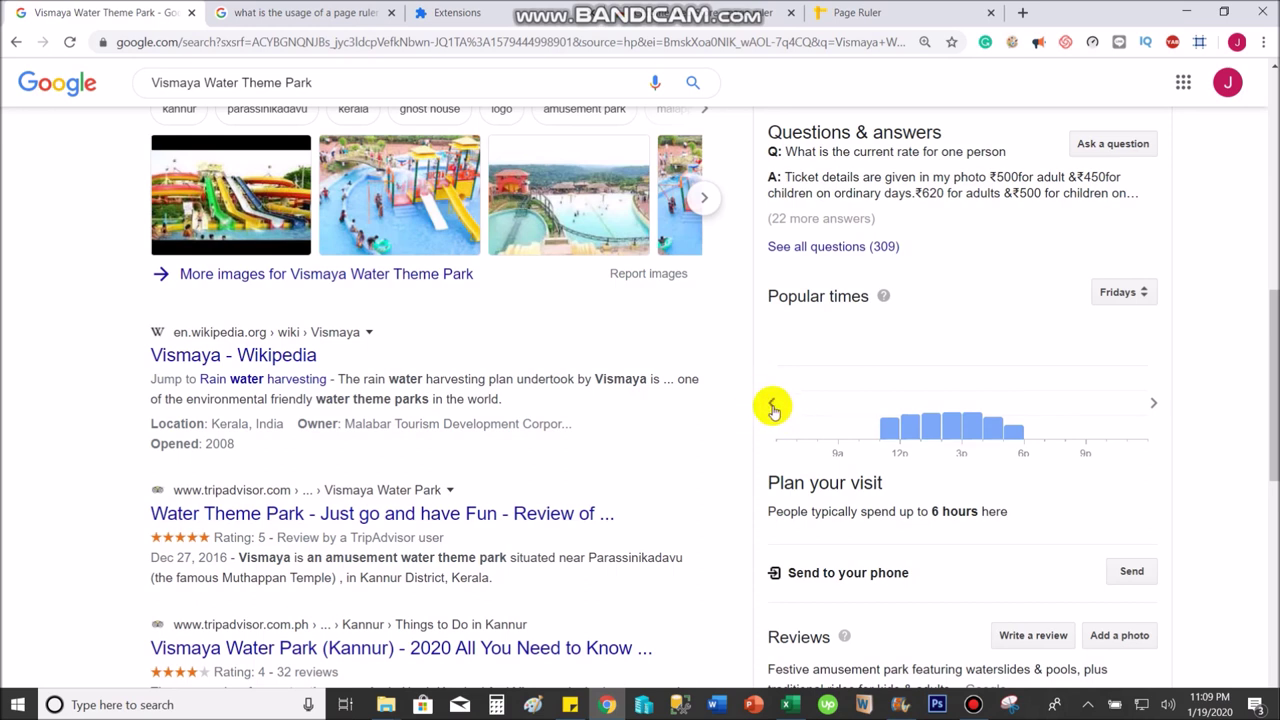
pyautogui.click(772, 406)
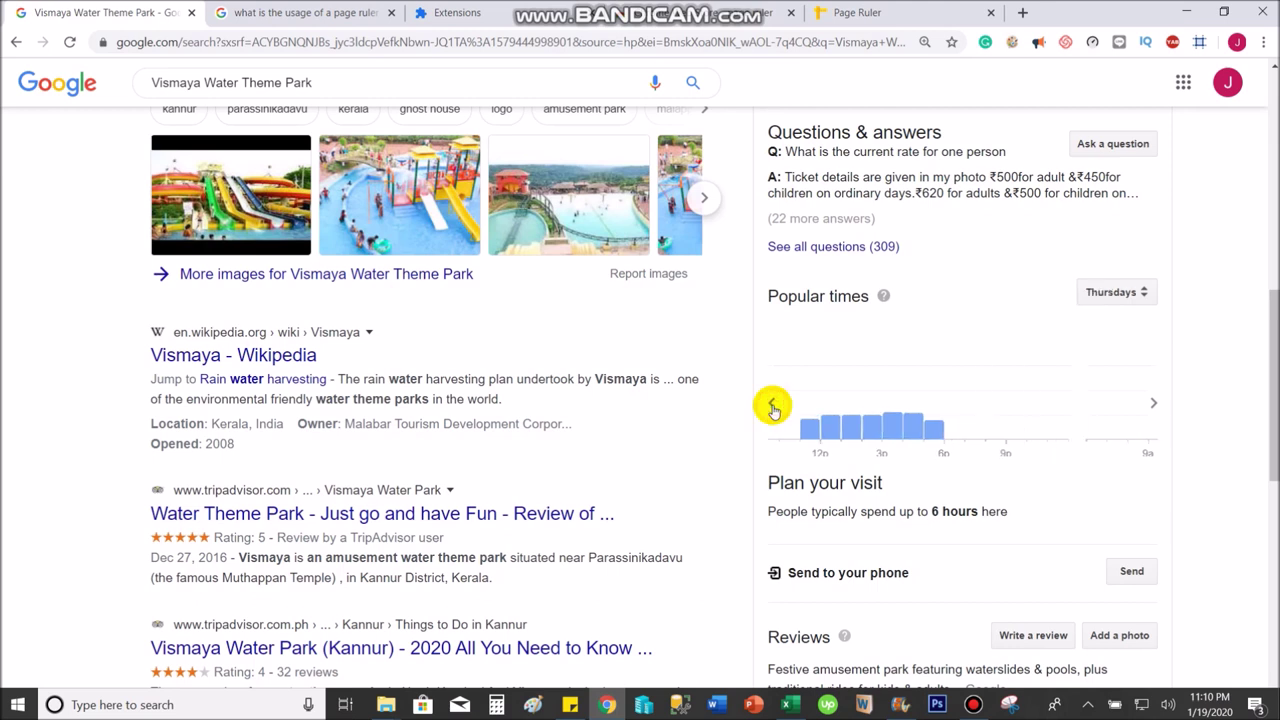
pyautogui.click(1154, 404)
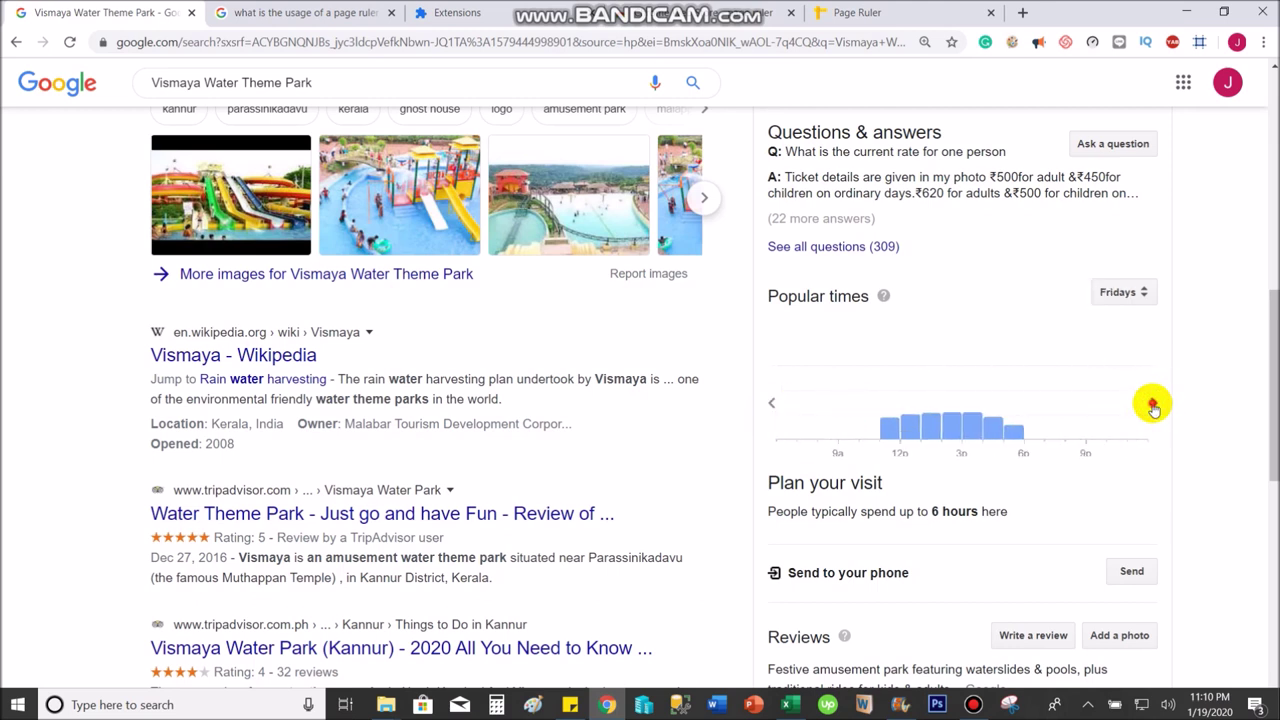
pyautogui.click(1153, 404)
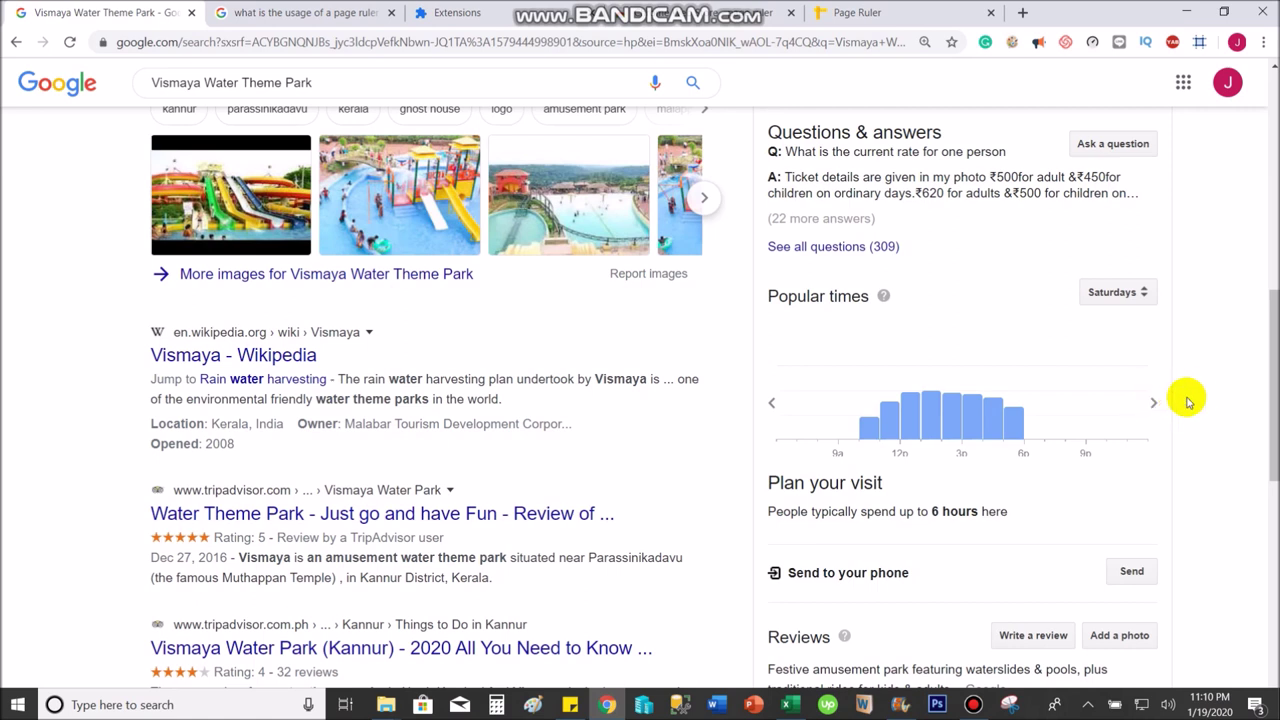
pyautogui.click(1200, 44)
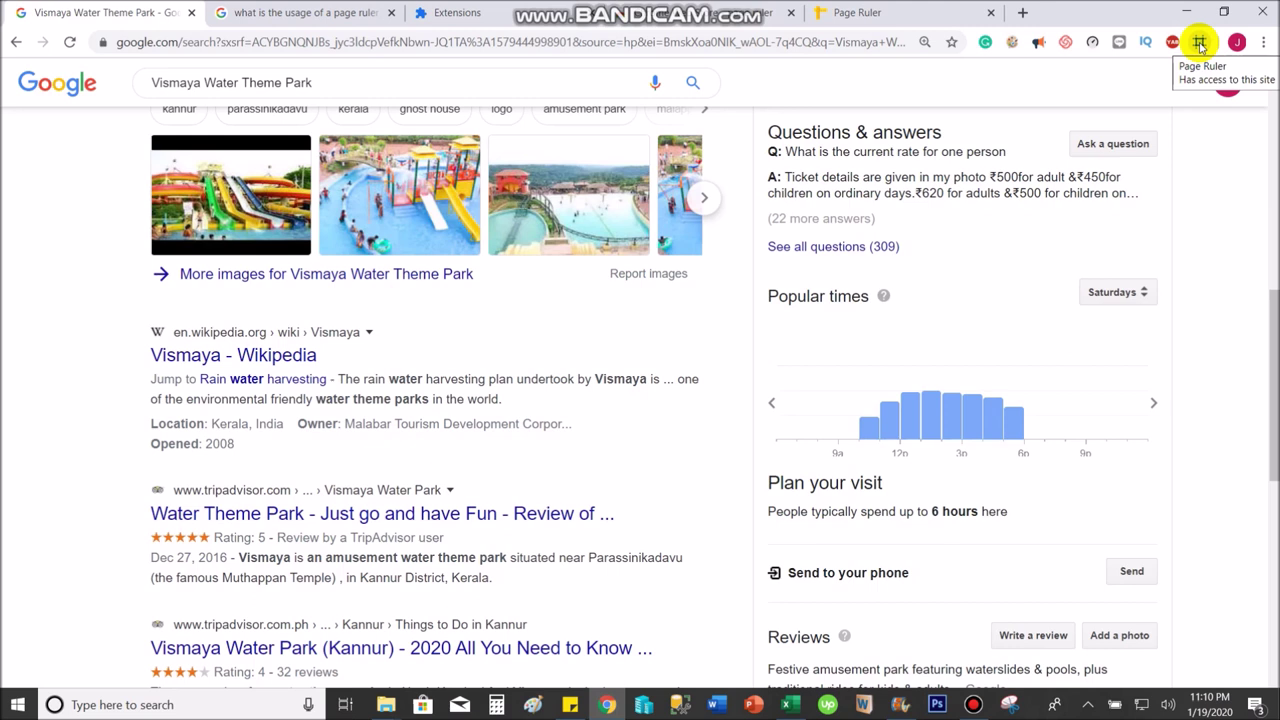
# Turn the Page Ruler measurement bar on, off, and back on over the results.
pyautogui.click(1199, 44)
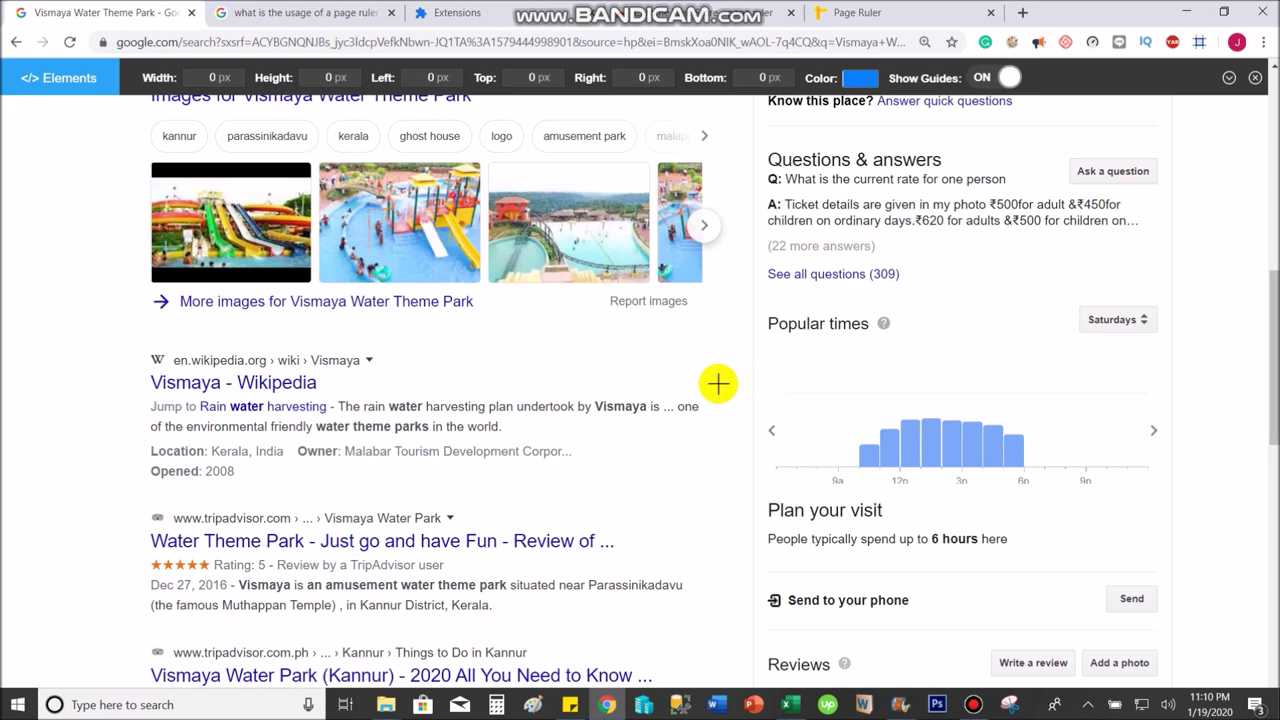
pyautogui.click(1200, 45)
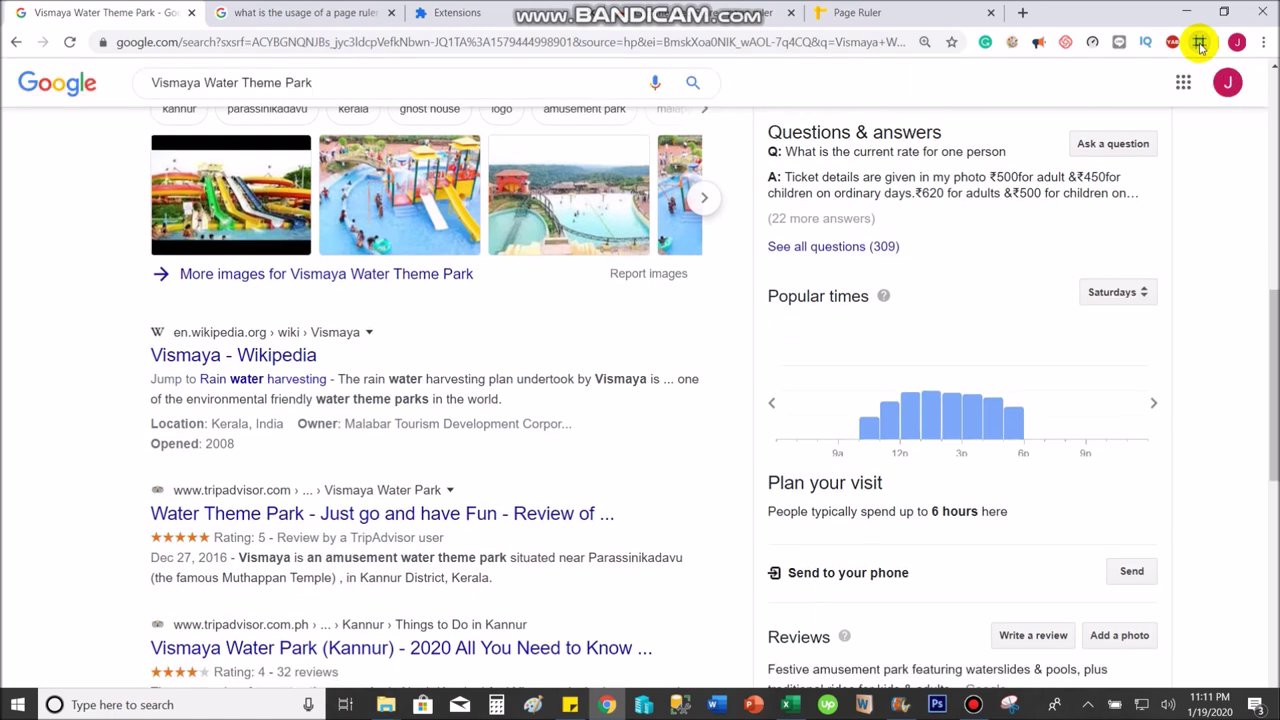
pyautogui.click(1200, 45)
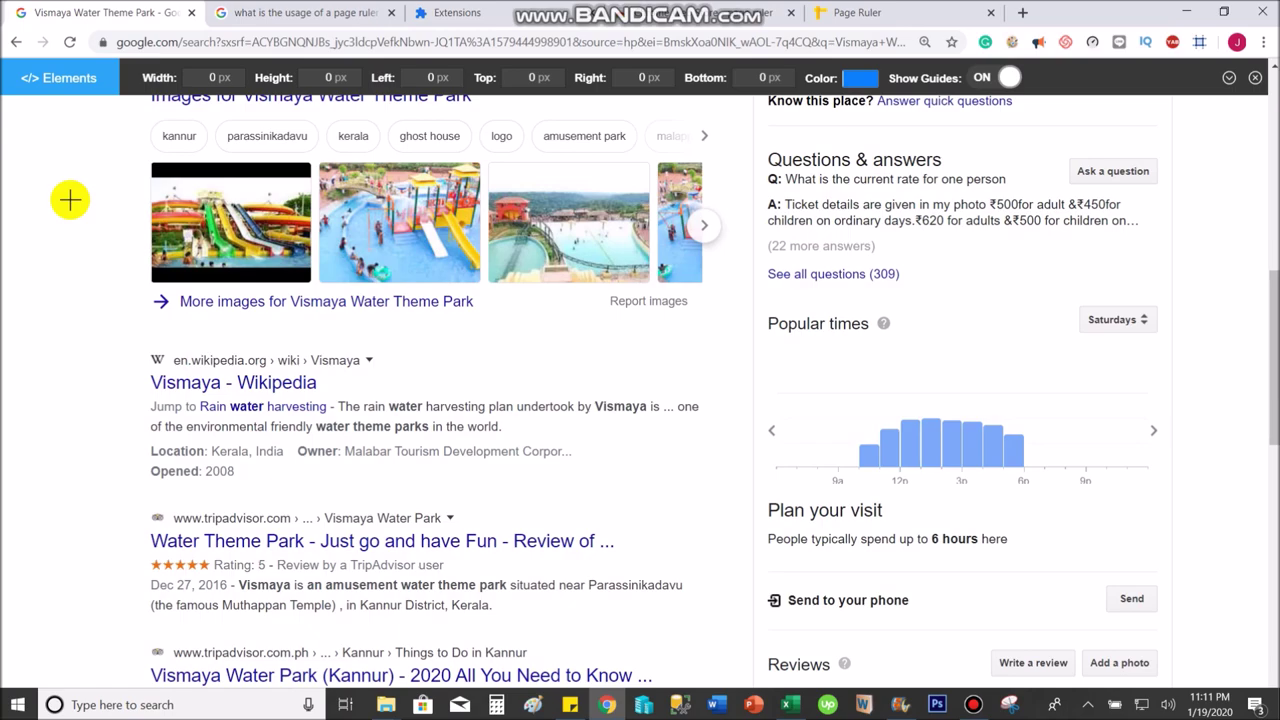
# Measure a 173 × 131 px box around the first park image, then return to Excel.
pyautogui.scroll(-3, 70, 200)
pyautogui.scroll(6, 64, 203)
pyautogui.scroll(-2, 115, 260)
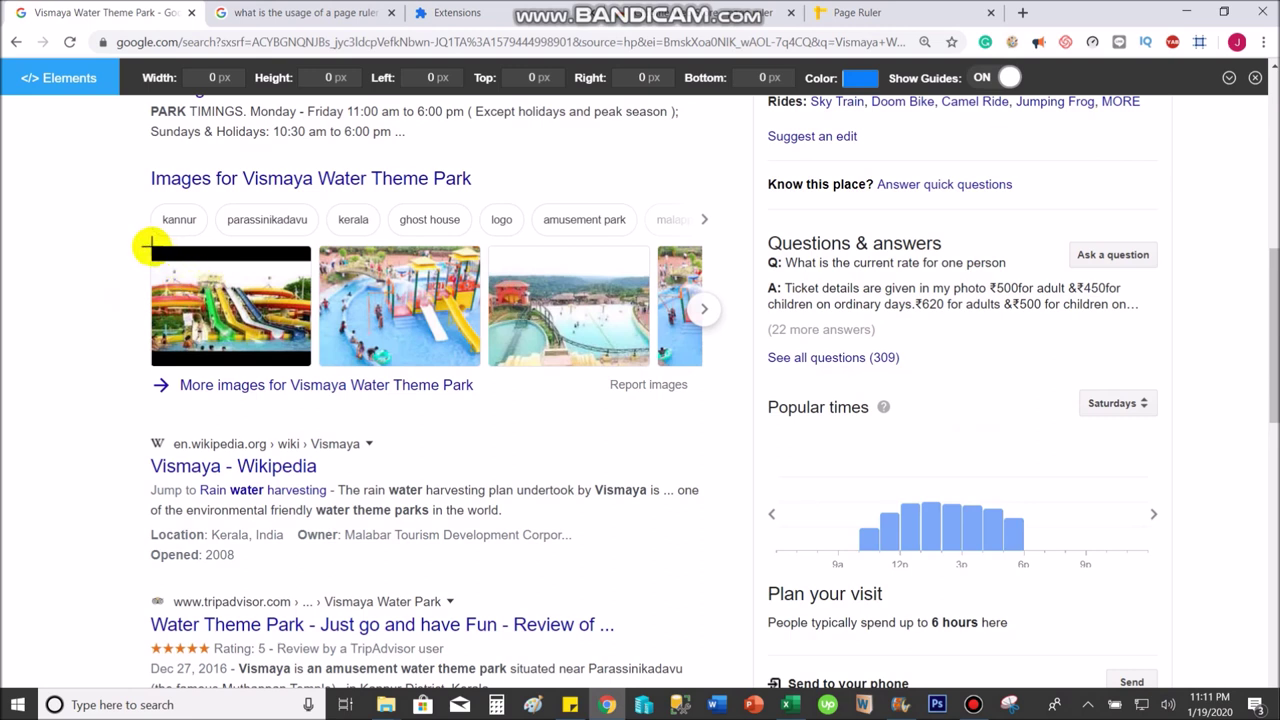
pyautogui.moveTo(150, 246); pyautogui.dragTo(311, 369)
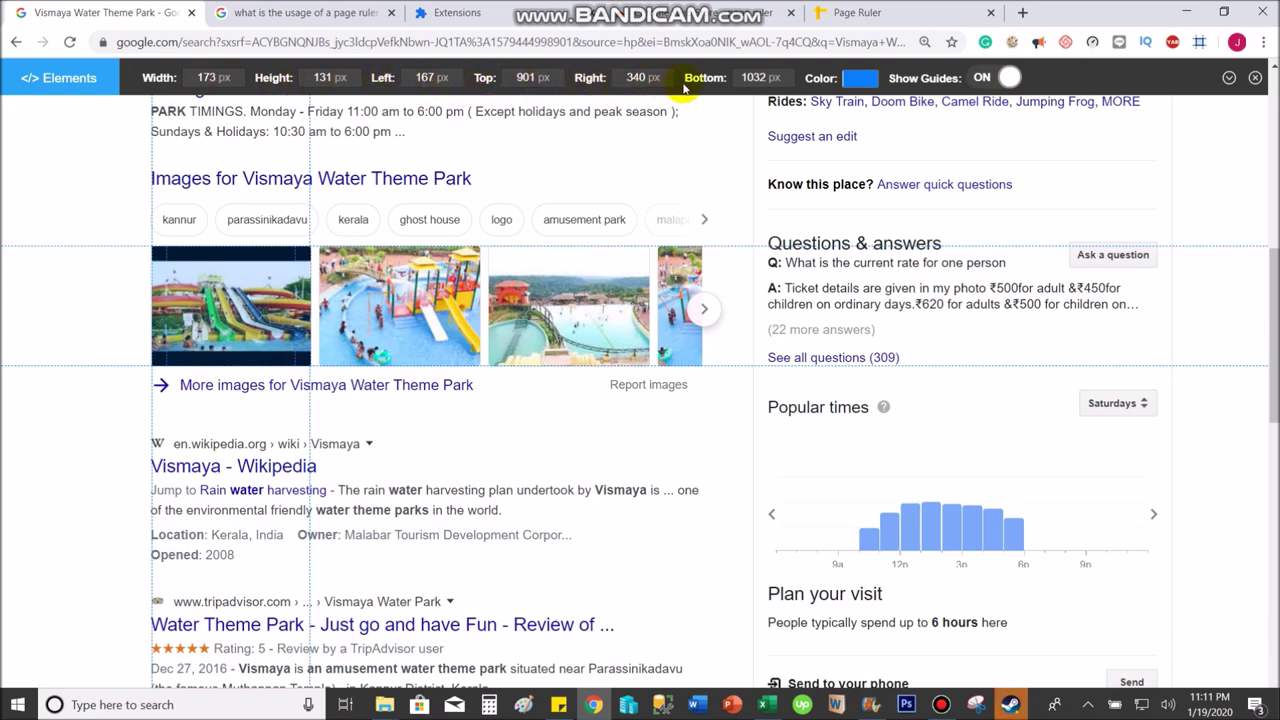
pyautogui.click(859, 98)
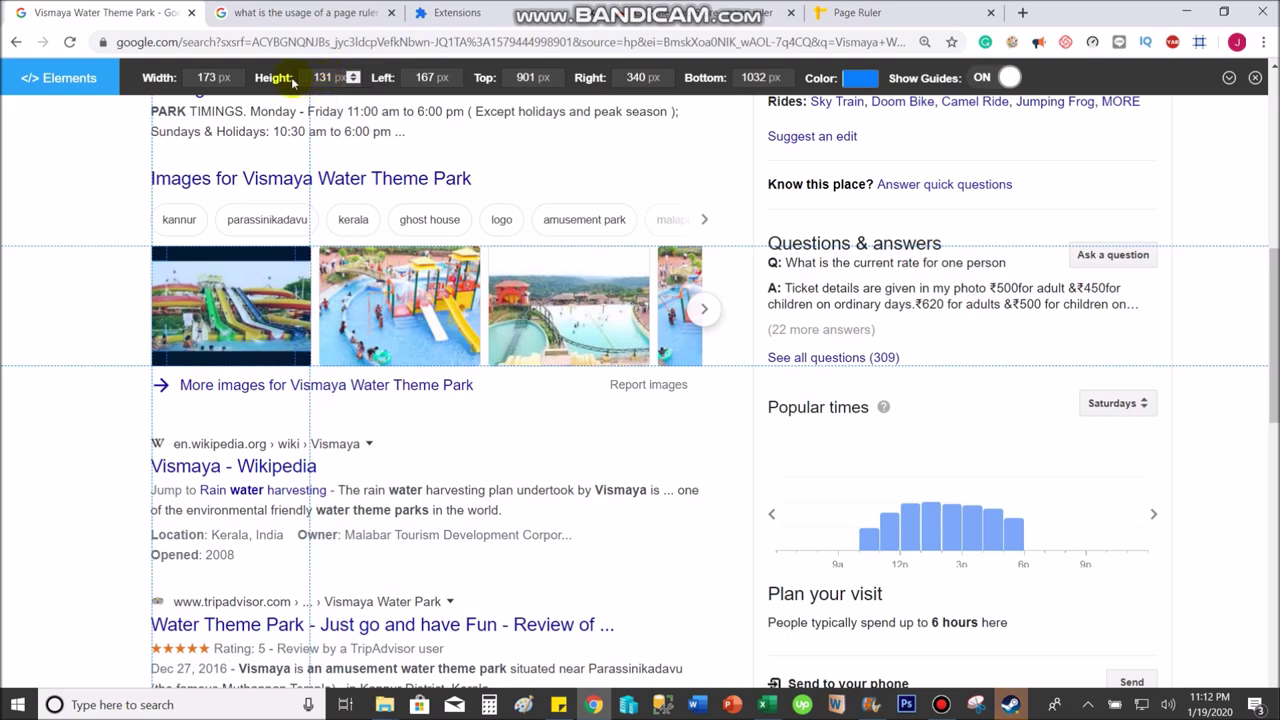
pyautogui.hotkey('alt', 'Tab')
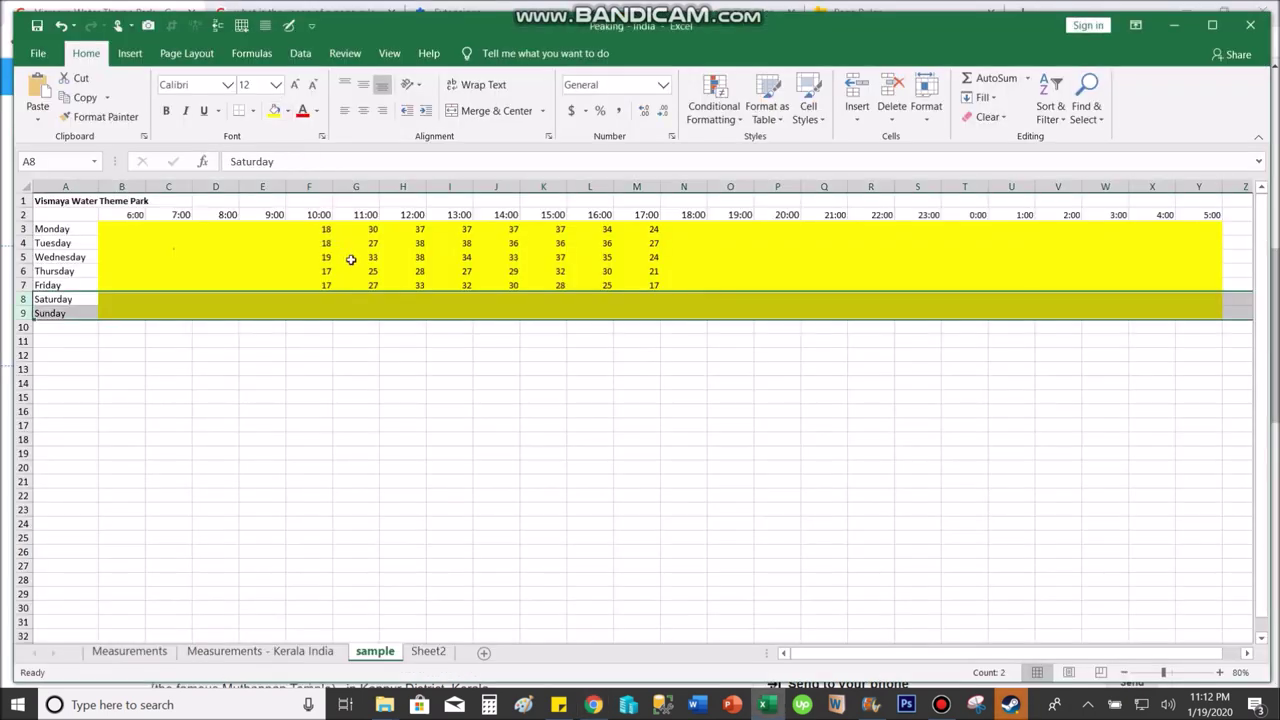
# Label cell F1 'height in pixels', then select F8, Saturday's 10:00 slot.
pyautogui.click(311, 230)
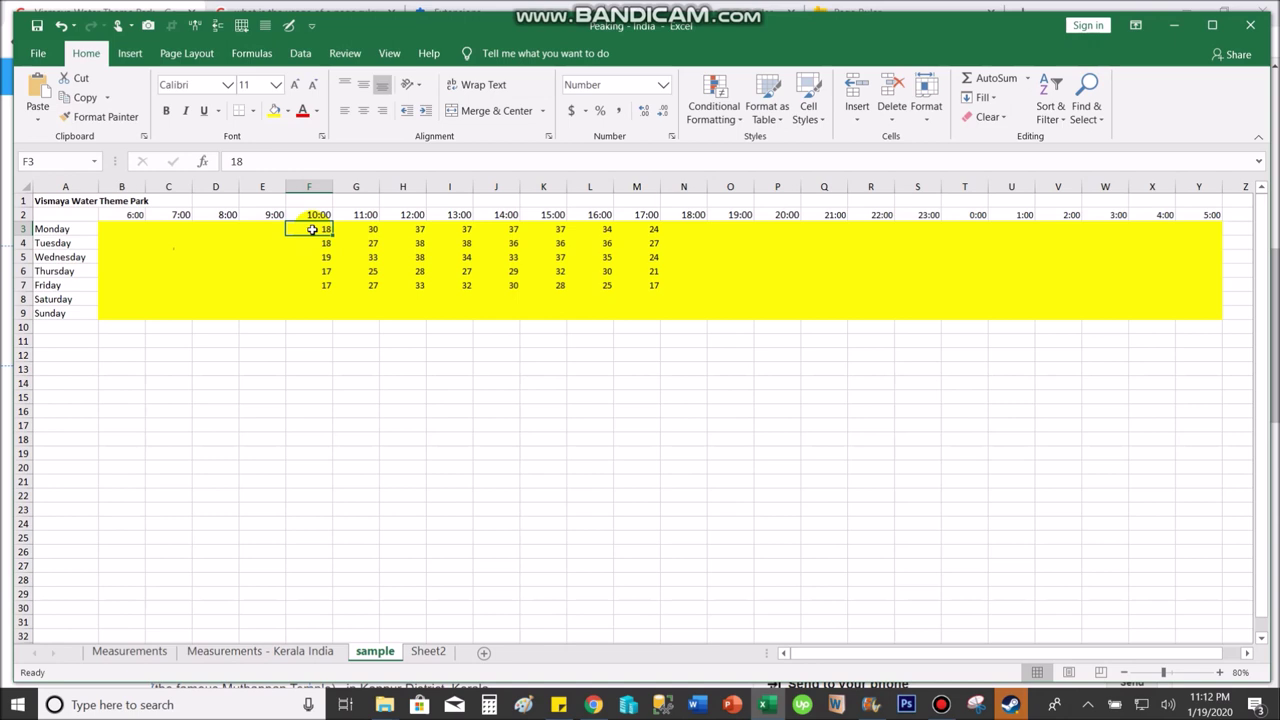
pyautogui.click(317, 202)
pyautogui.write('hig')
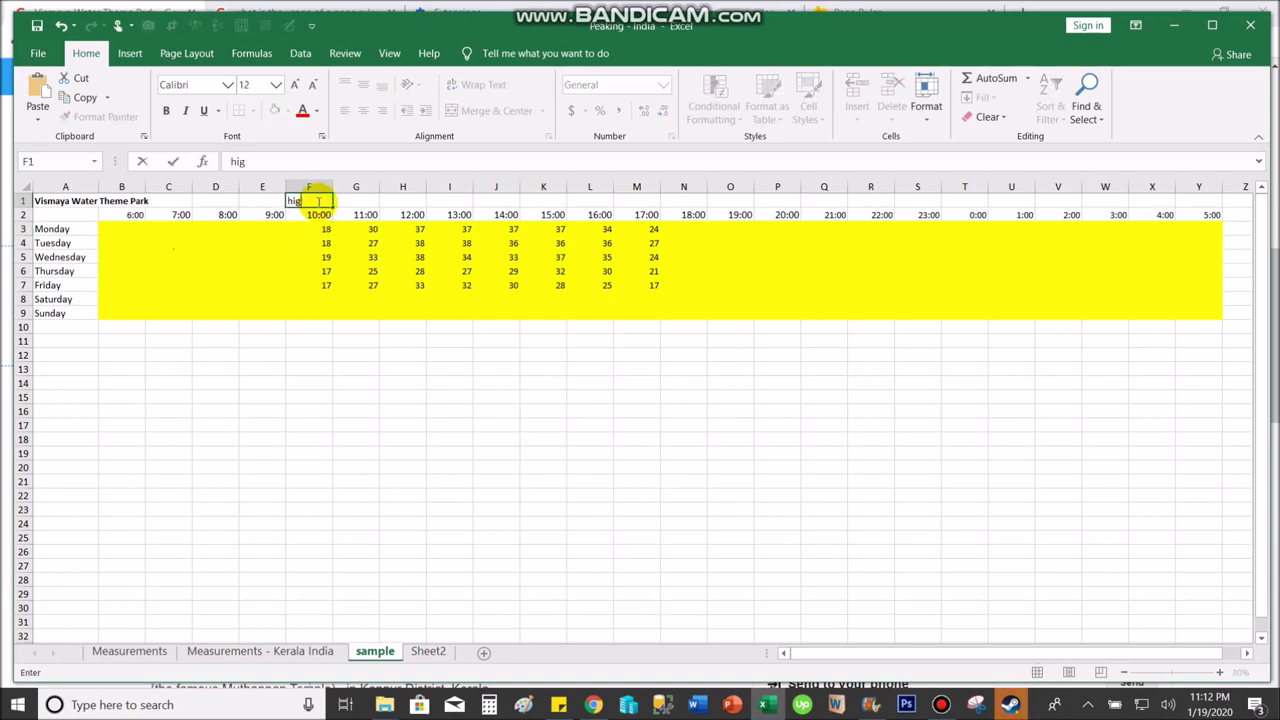
pyautogui.press('BackSpace')
pyautogui.press('BackSpace')
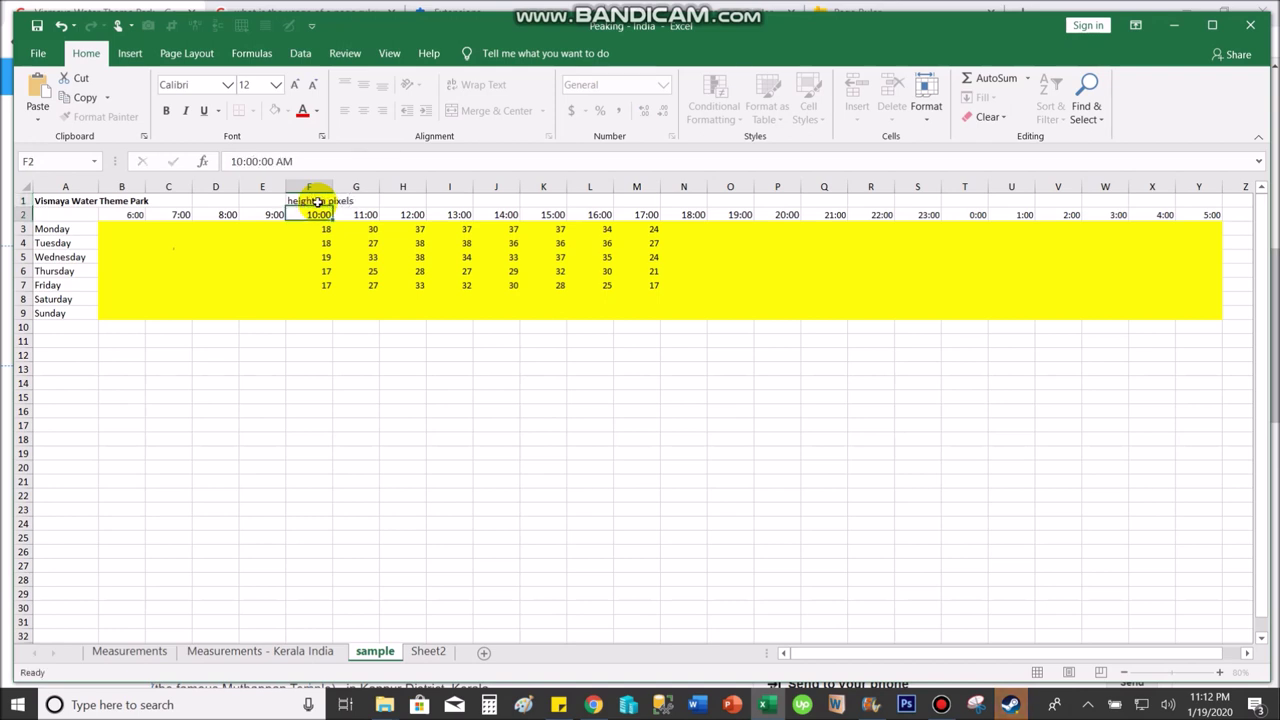
pyautogui.press('Return')
pyautogui.click(339, 370)
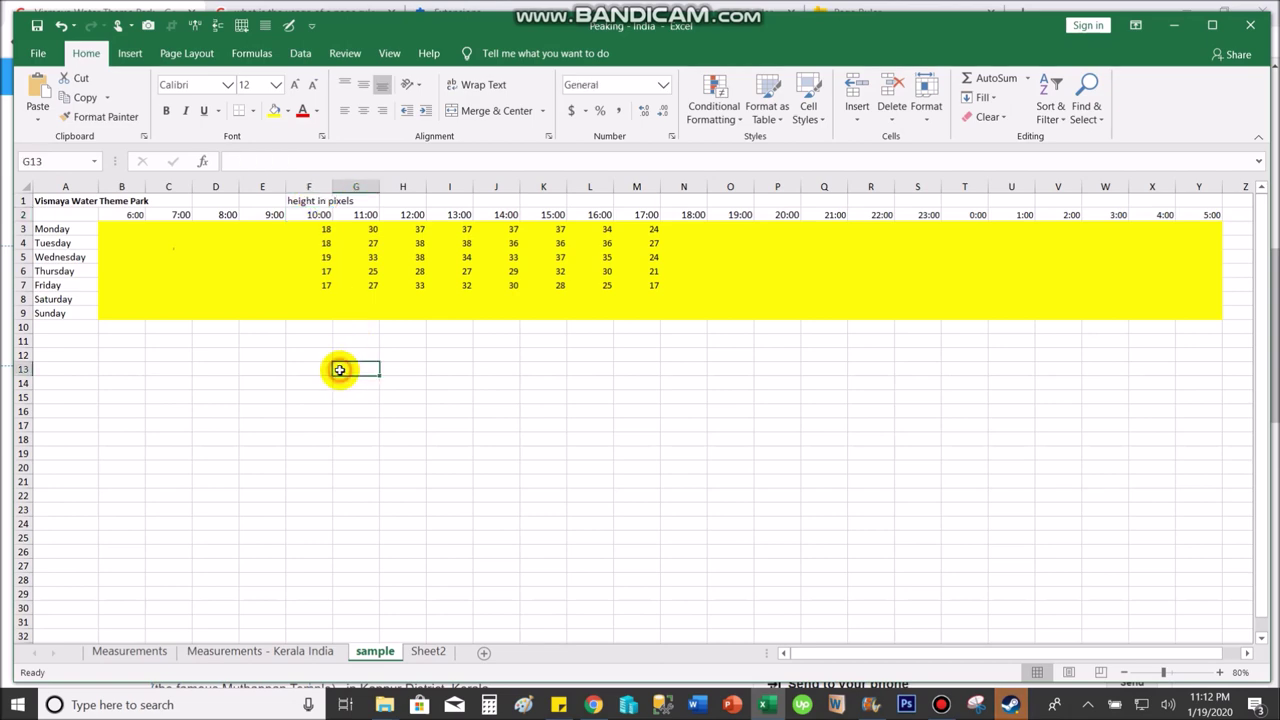
pyautogui.click(320, 230)
pyautogui.click(339, 368)
pyautogui.click(327, 299)
pyautogui.hotkey('alt', 'Tab')
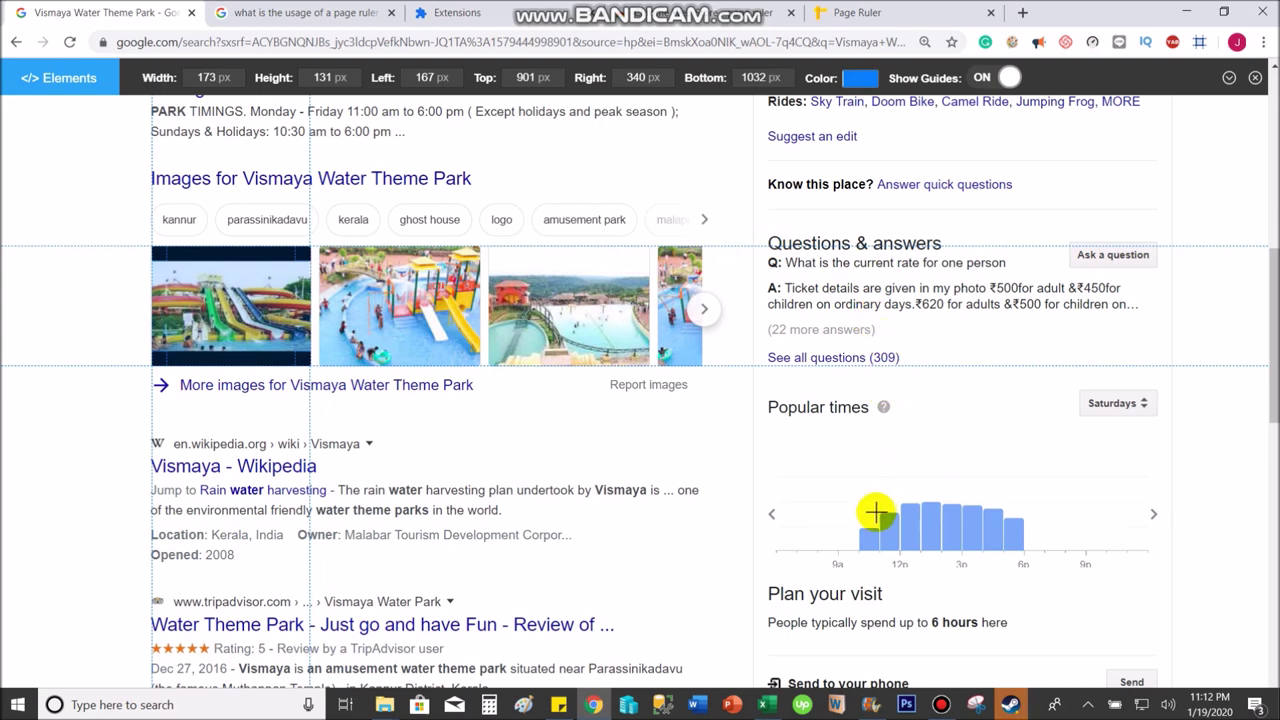
# Measure Saturday's 10:00 bar with Page Ruler and enter its 24 px height in F8.
pyautogui.scroll(-3, 866, 420)
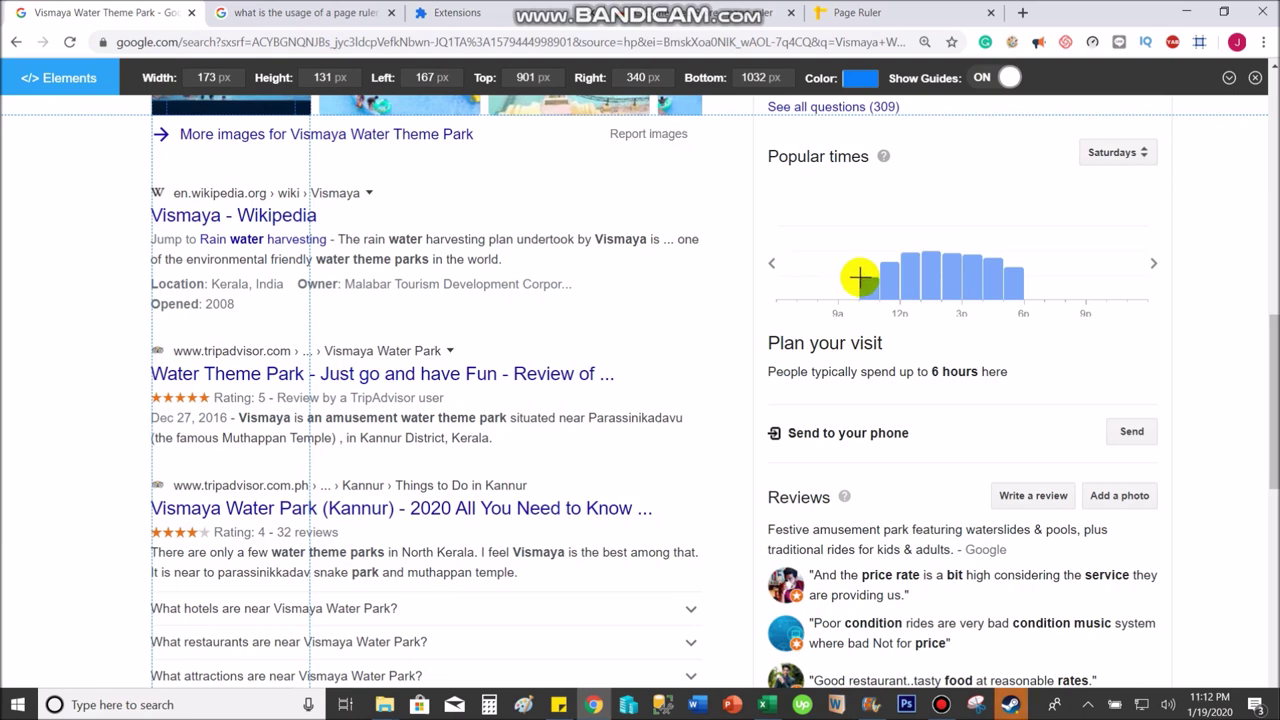
pyautogui.moveTo(860, 275); pyautogui.dragTo(846, 298)
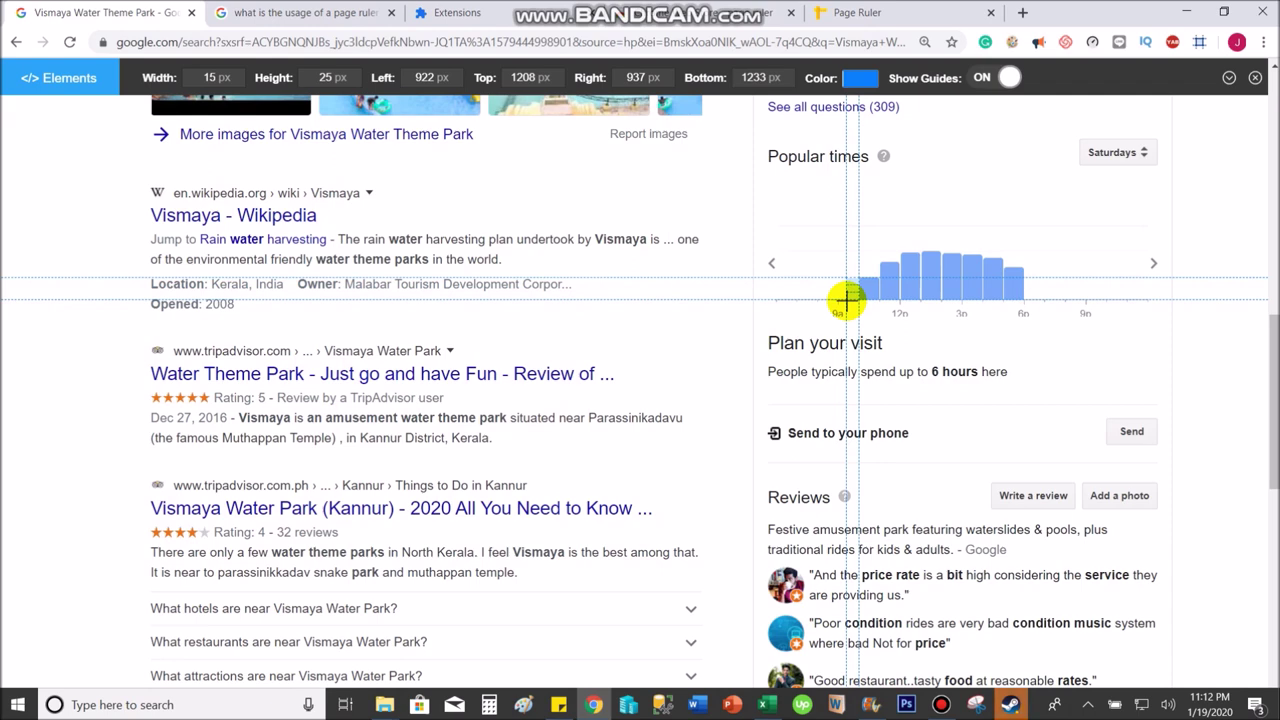
pyautogui.moveTo(846, 297); pyautogui.dragTo(831, 334)
pyautogui.click(775, 320)
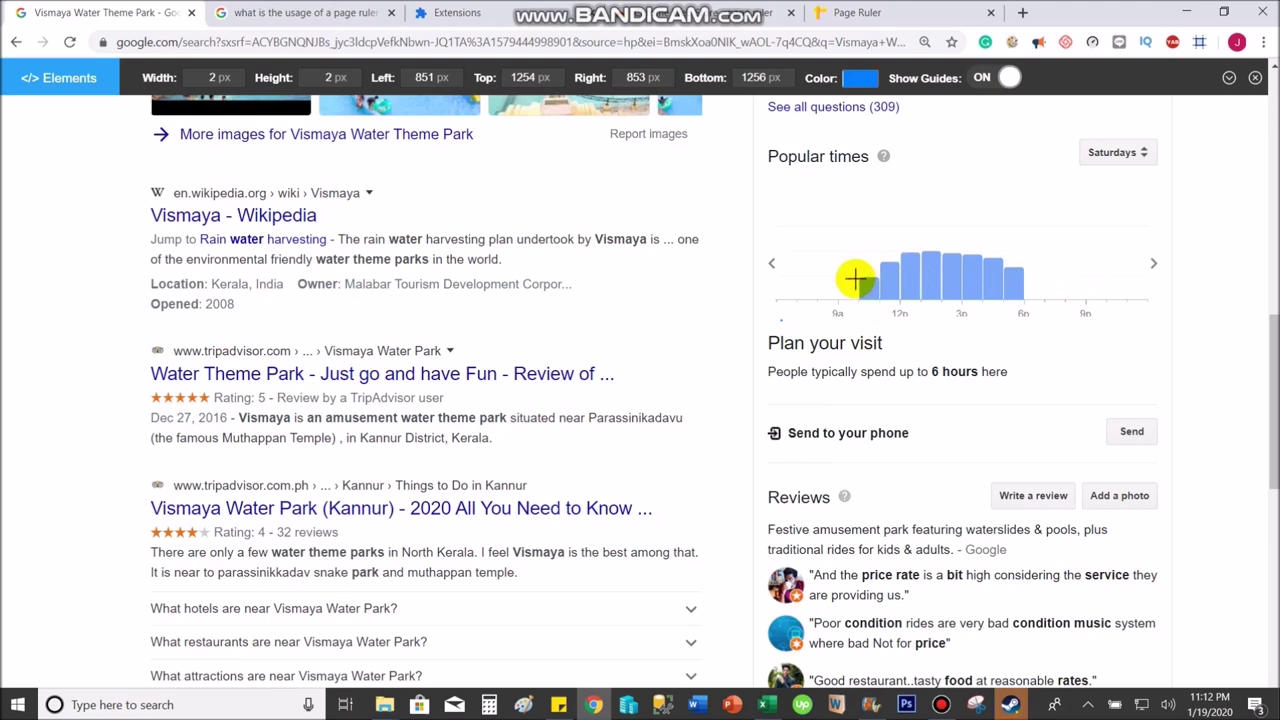
pyautogui.moveTo(852, 308); pyautogui.dragTo(851, 277)
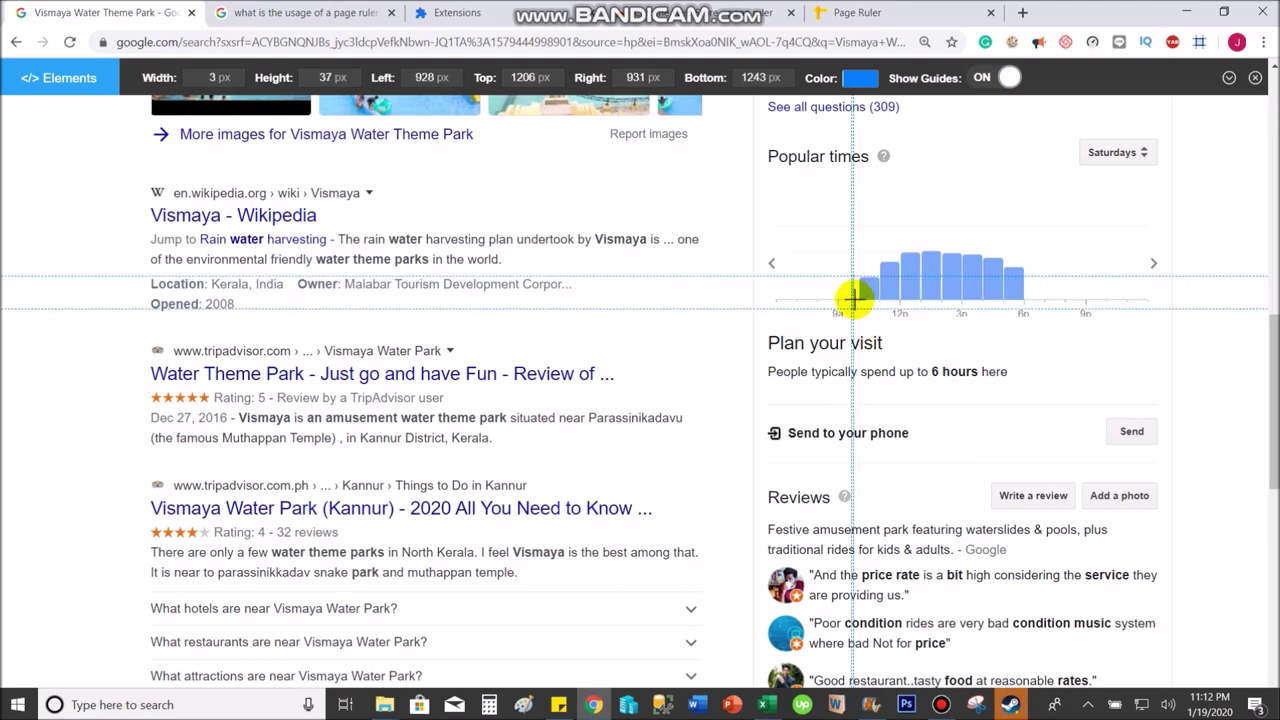
pyautogui.click(816, 224)
pyautogui.moveTo(857, 277)
pyautogui.mouseDown()
pyautogui.moveTo(857, 297)
pyautogui.moveTo(833, 297)
pyautogui.moveTo(874, 297)
pyautogui.moveTo(778, 298)
pyautogui.mouseUp()
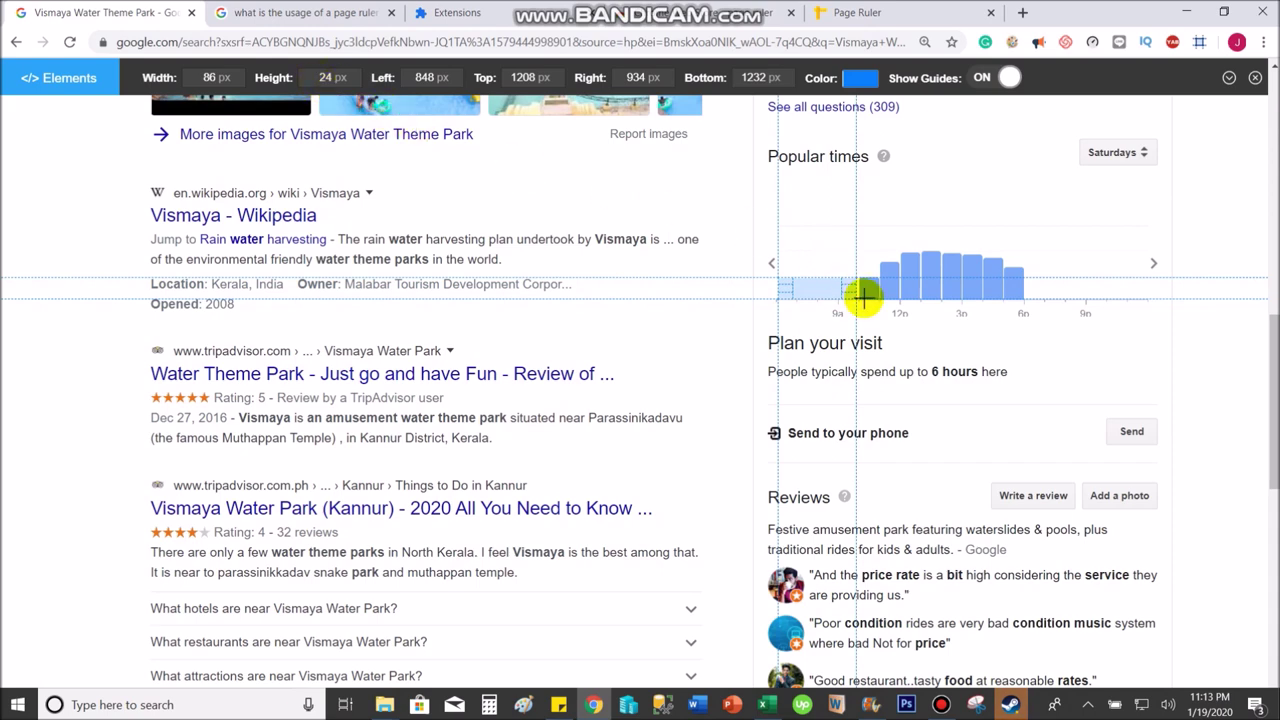
pyautogui.hotkey('alt', 'Tab')
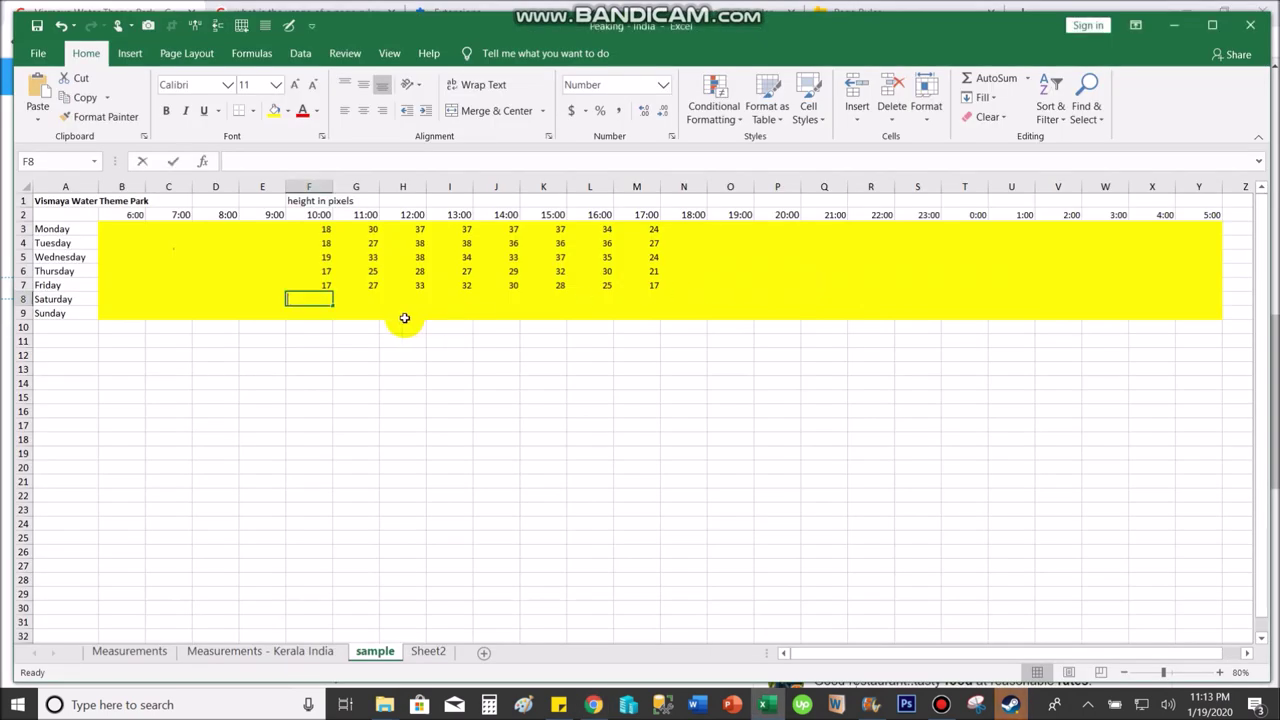
pyautogui.write('24')
pyautogui.press('Tab')
# Measure Saturday's 11:00 and 12:00 bars and record 42 and 52 px in G8–H8.
pyautogui.hotkey('alt', 'Tab')
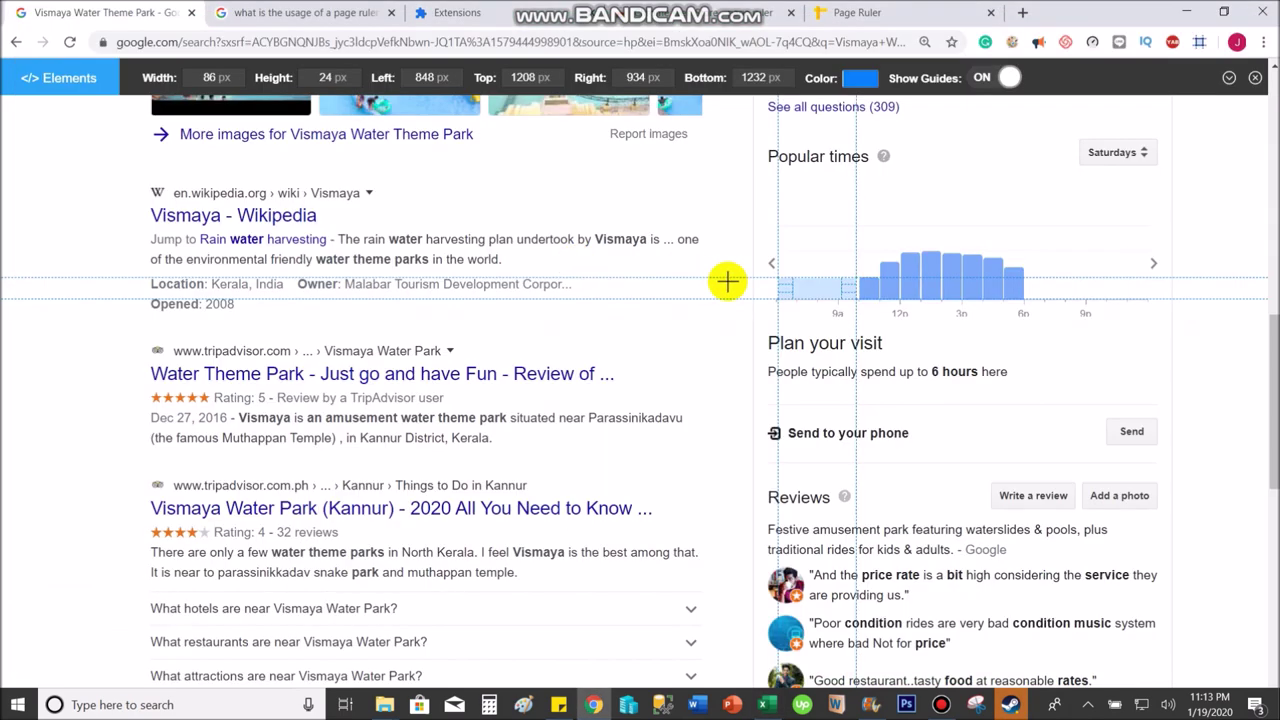
pyautogui.click(889, 258)
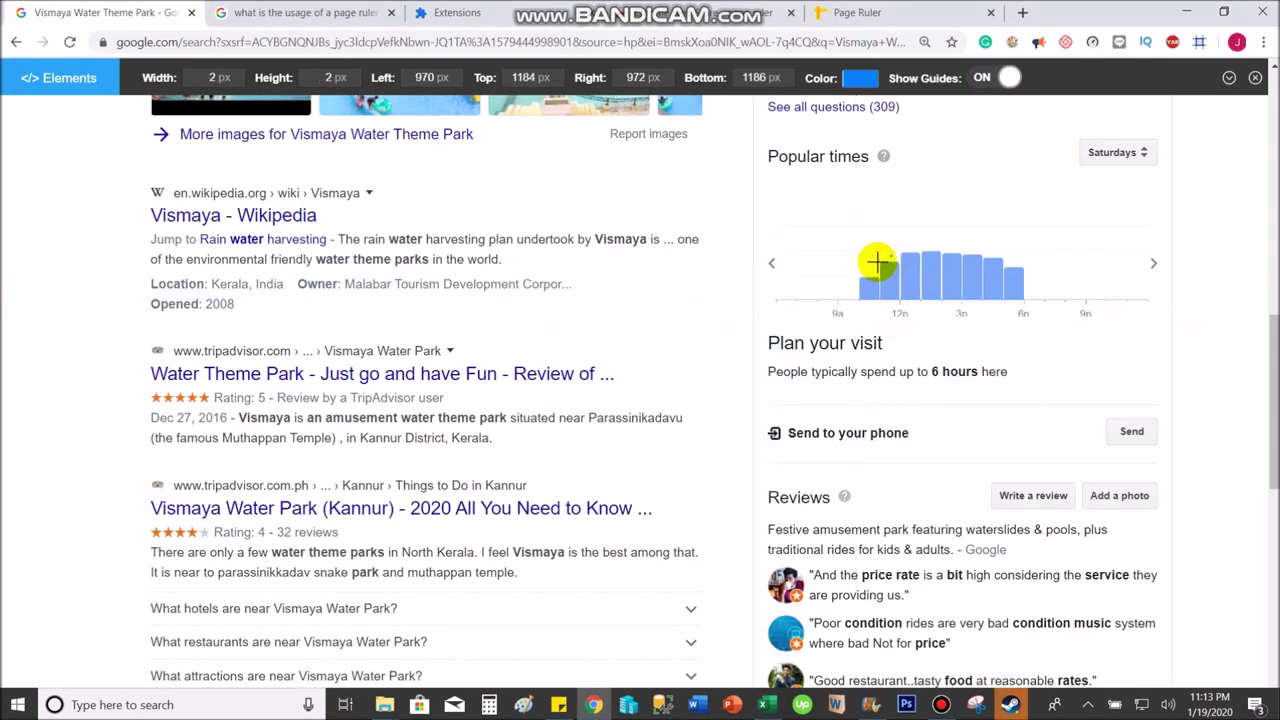
pyautogui.moveTo(876, 264); pyautogui.dragTo(877, 298)
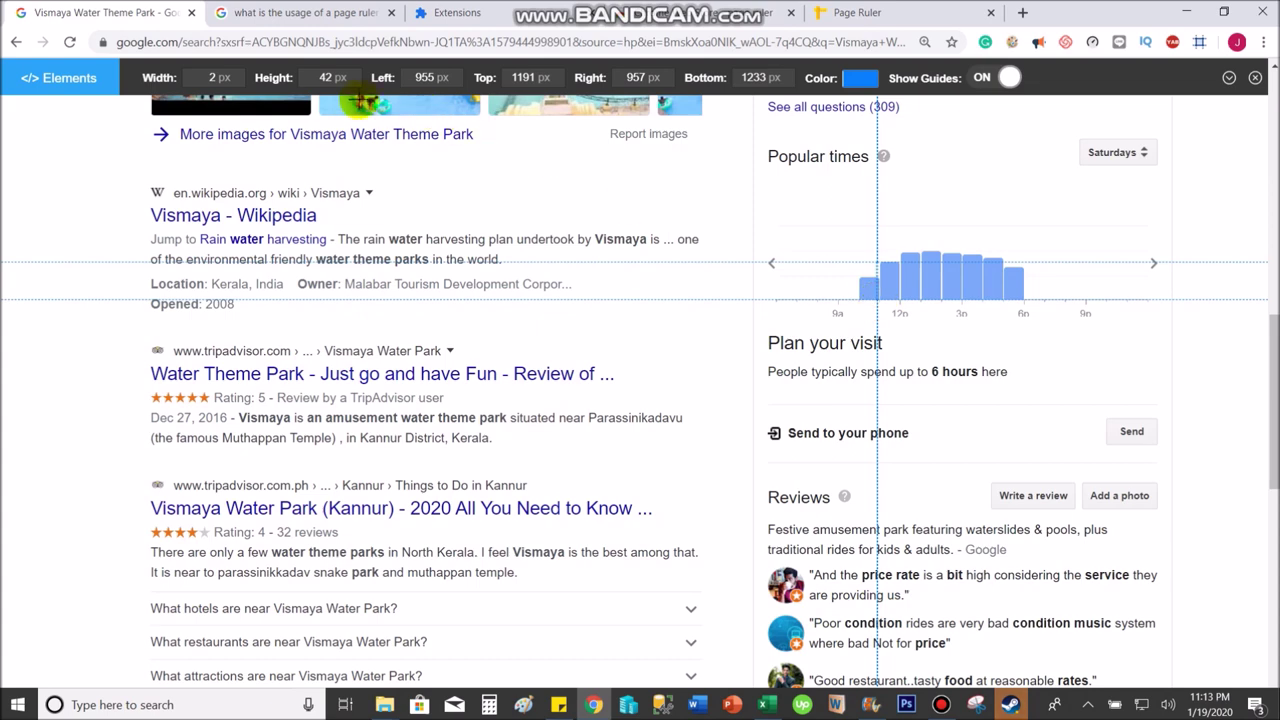
pyautogui.hotkey('alt', 'Tab')
pyautogui.write('42')
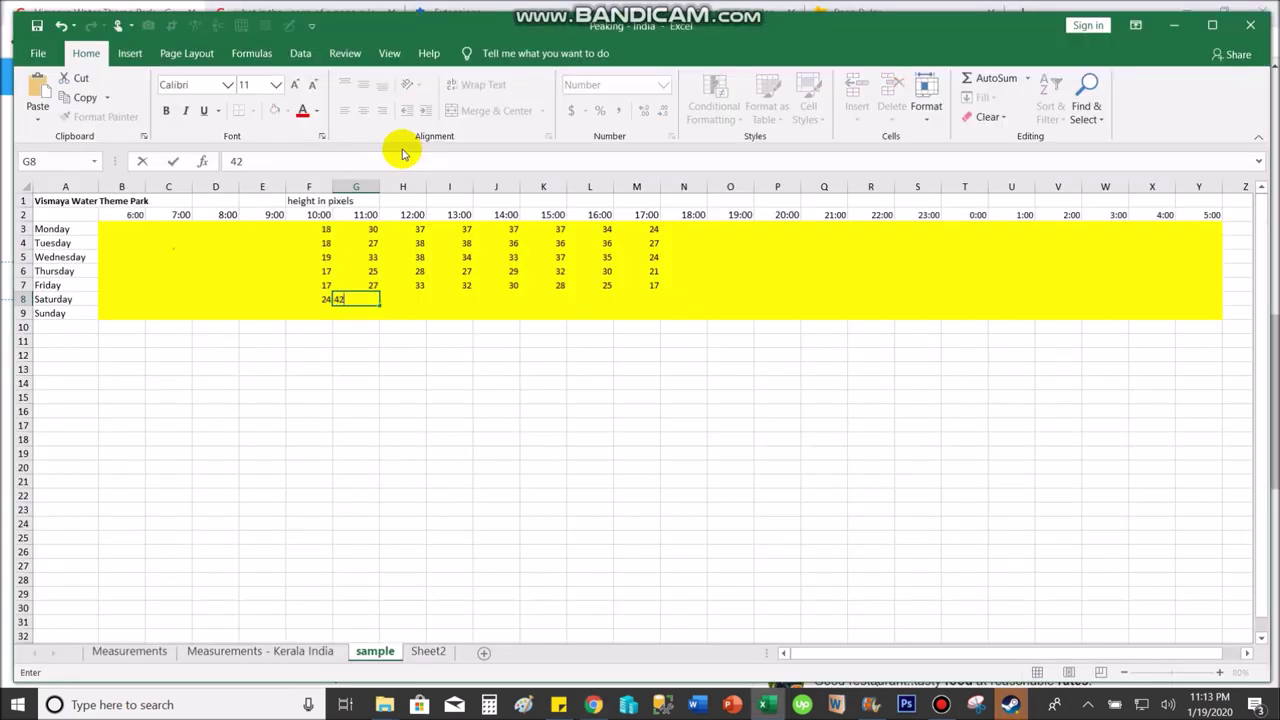
pyautogui.press('Tab')
pyautogui.hotkey('alt', 'Tab')
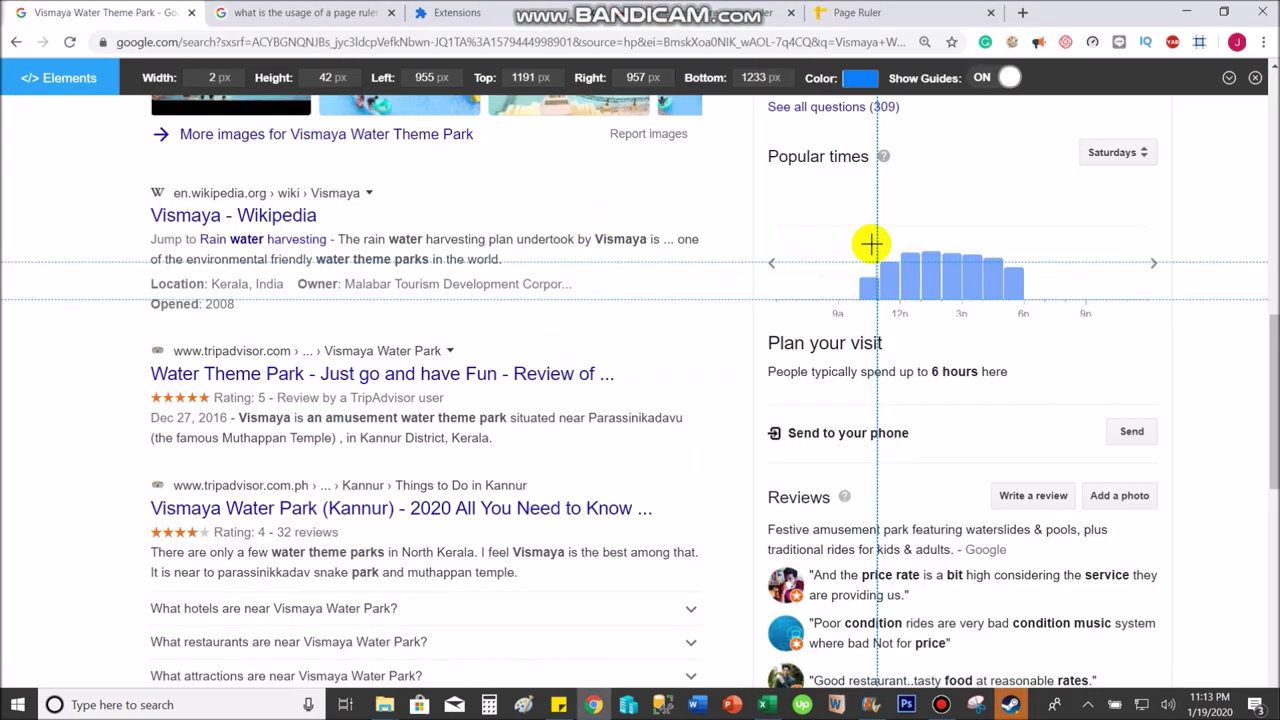
pyautogui.moveTo(897, 254)
pyautogui.mouseDown()
pyautogui.moveTo(880, 277)
pyautogui.moveTo(818, 292)
pyautogui.mouseUp()
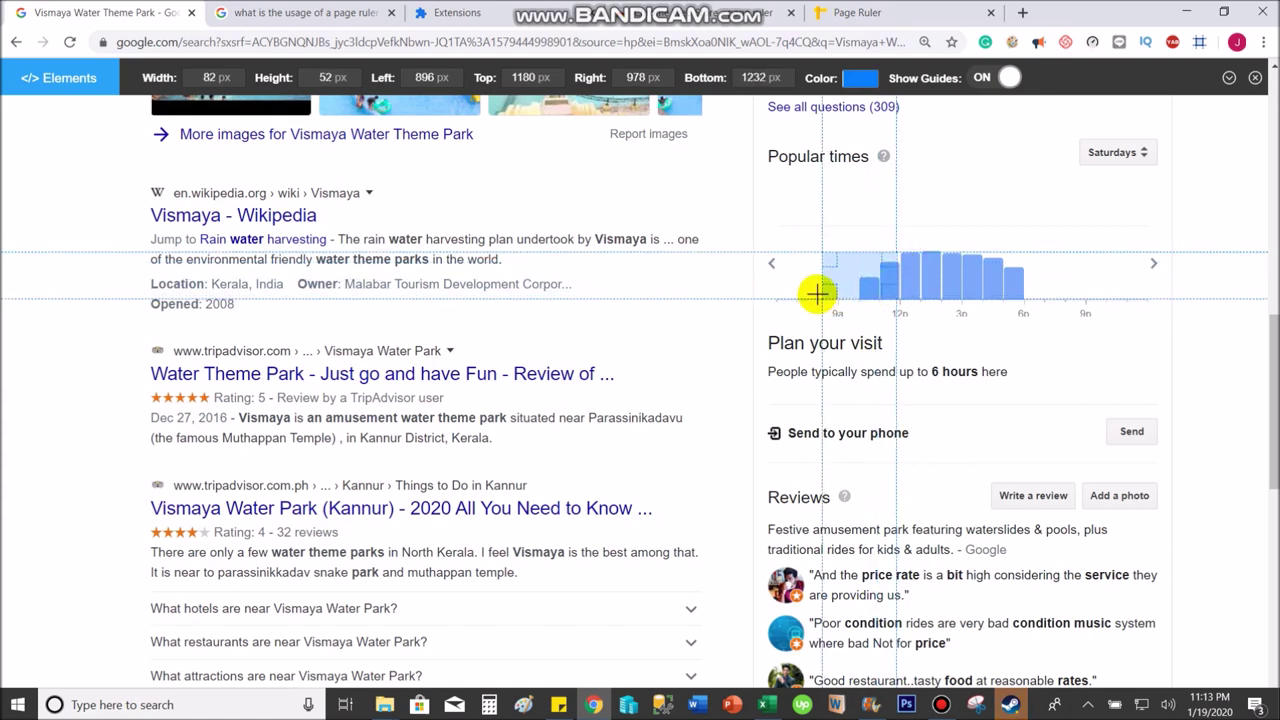
pyautogui.hotkey('alt', 'Tab')
pyautogui.write('52')
pyautogui.press('Tab')
# Record 53 px for Saturday 13:00 in I8 and measure the 14:00 bar.
pyautogui.hotkey('alt', 'Tab')
pyautogui.click(937, 237)
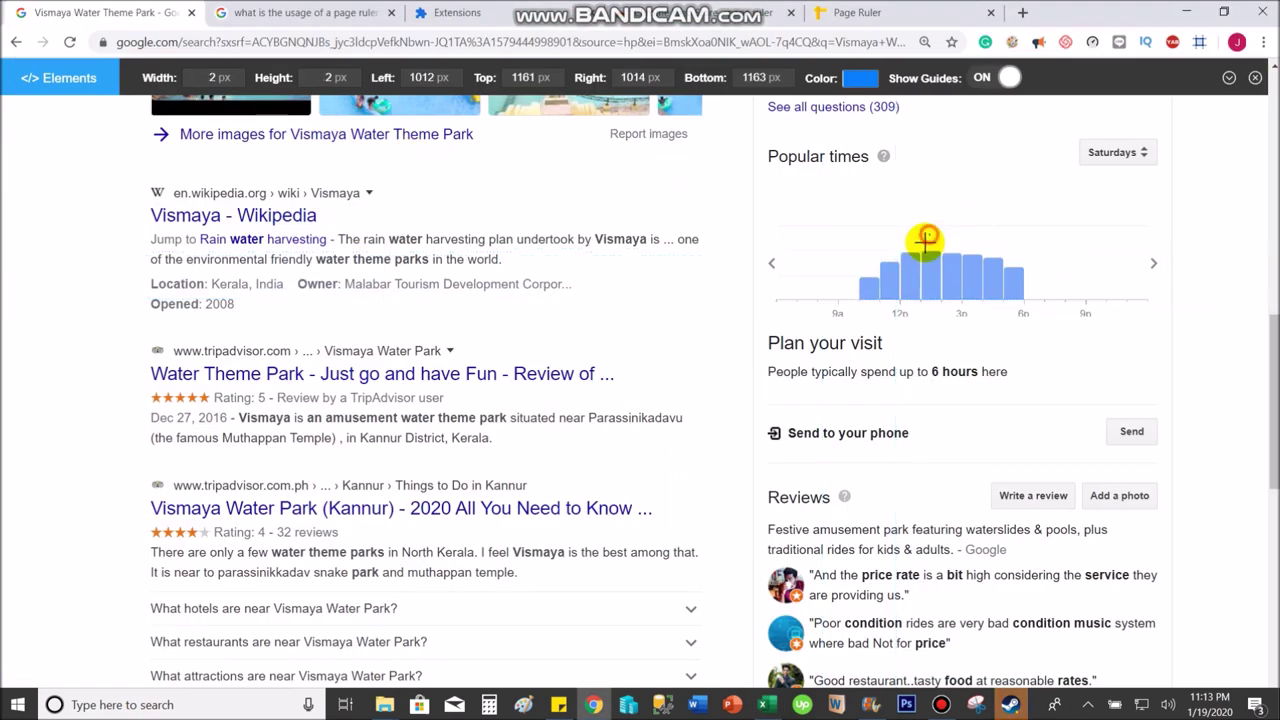
pyautogui.moveTo(916, 252); pyautogui.dragTo(836, 298)
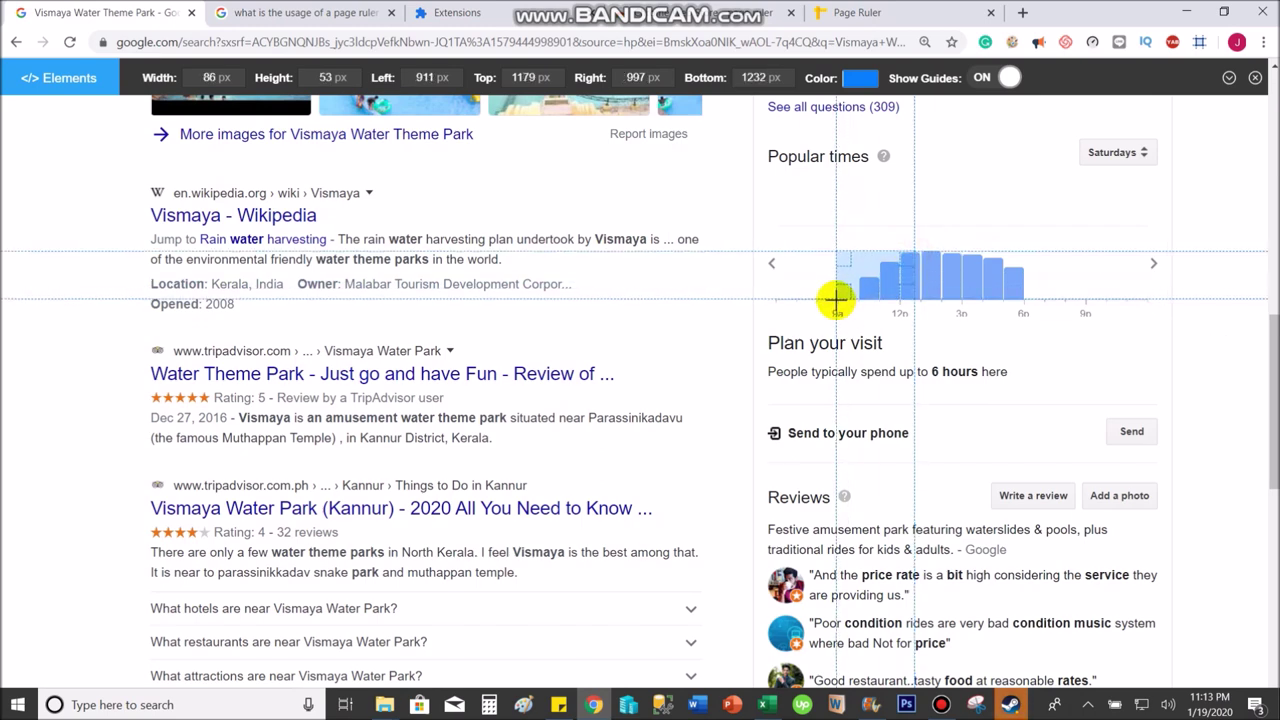
pyautogui.hotkey('alt', 'Tab')
pyautogui.write('53')
pyautogui.press('Tab')
pyautogui.hotkey('alt', 'Tab')
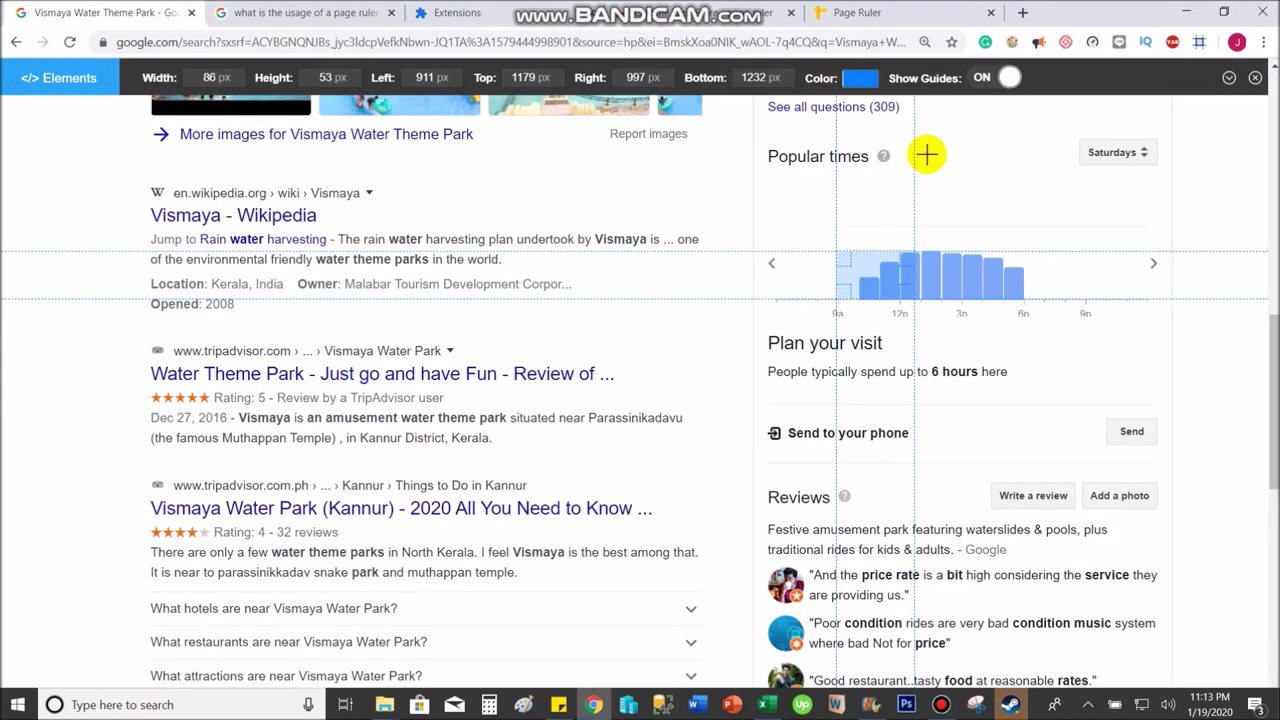
pyautogui.click(968, 229)
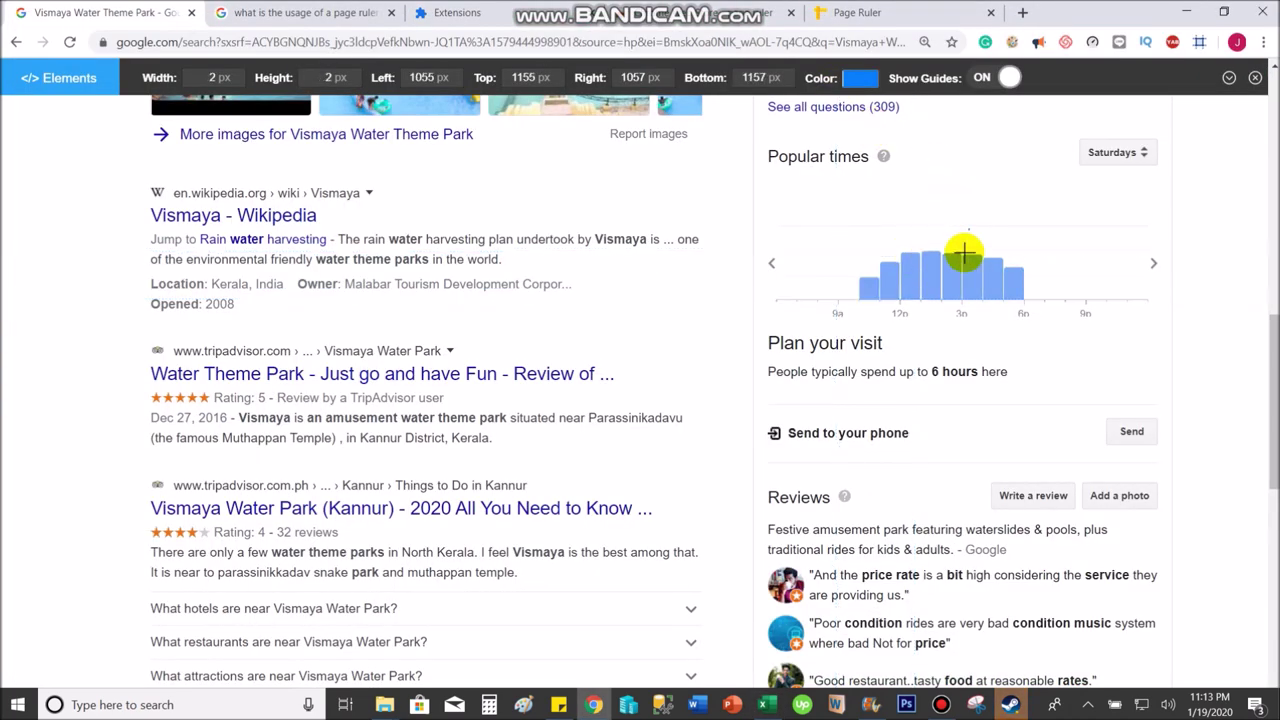
pyautogui.moveTo(964, 254); pyautogui.dragTo(1047, 298)
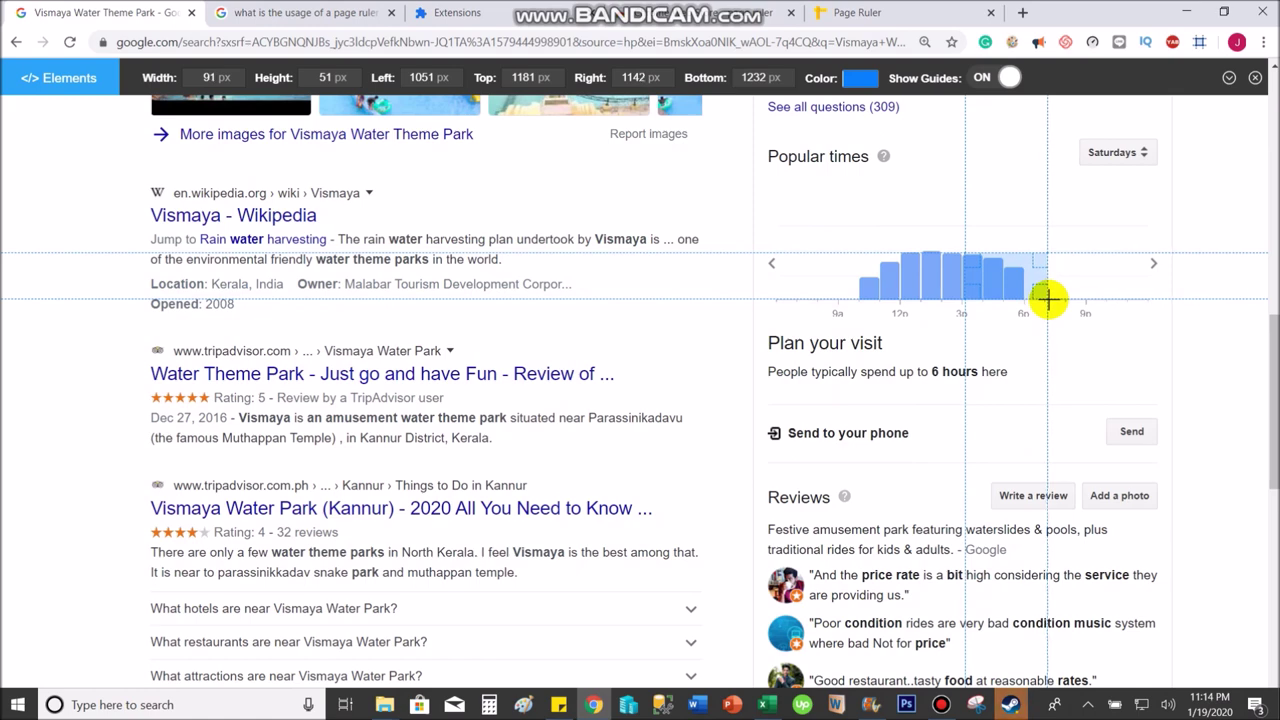
# Recheck Saturday's 14:00 bar and enter its 51 px height in J8.
pyautogui.hotkey('alt', 'Tab')
pyautogui.hotkey('alt', 'Tab')
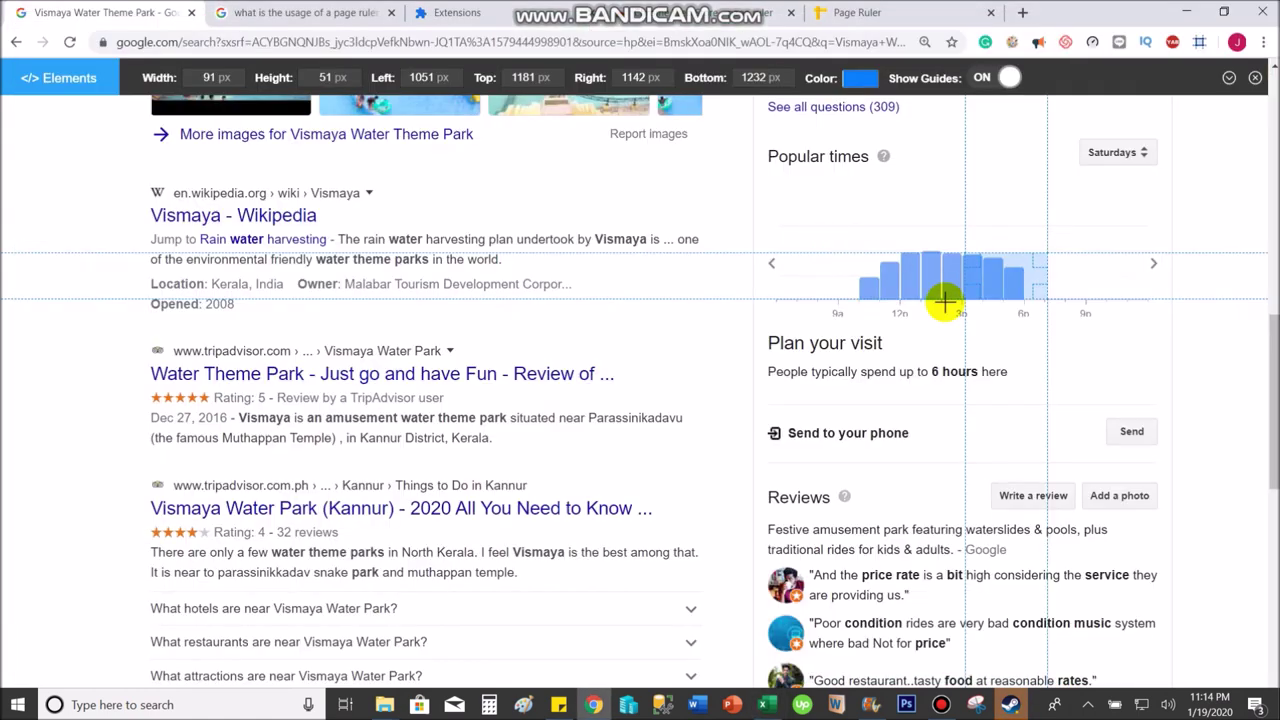
pyautogui.click(931, 211)
pyautogui.hotkey('alt', 'Tab')
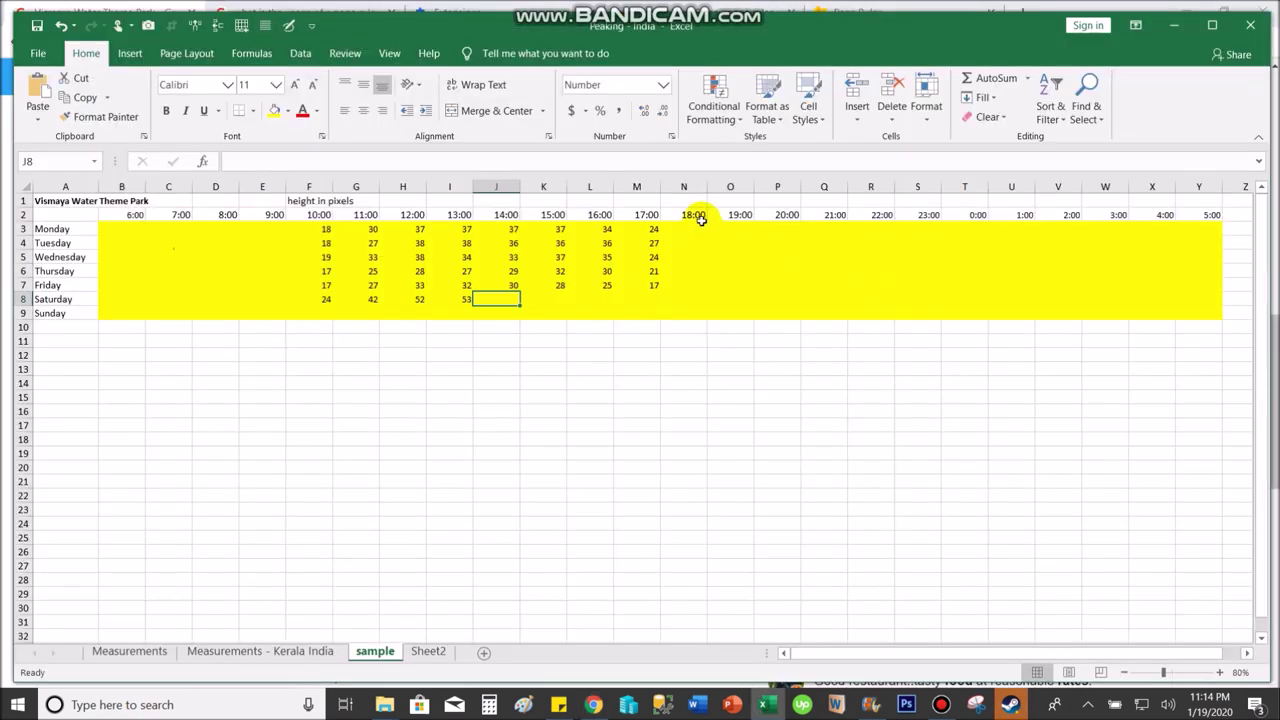
pyautogui.write('51')
pyautogui.hotkey('alt', 'Tab')
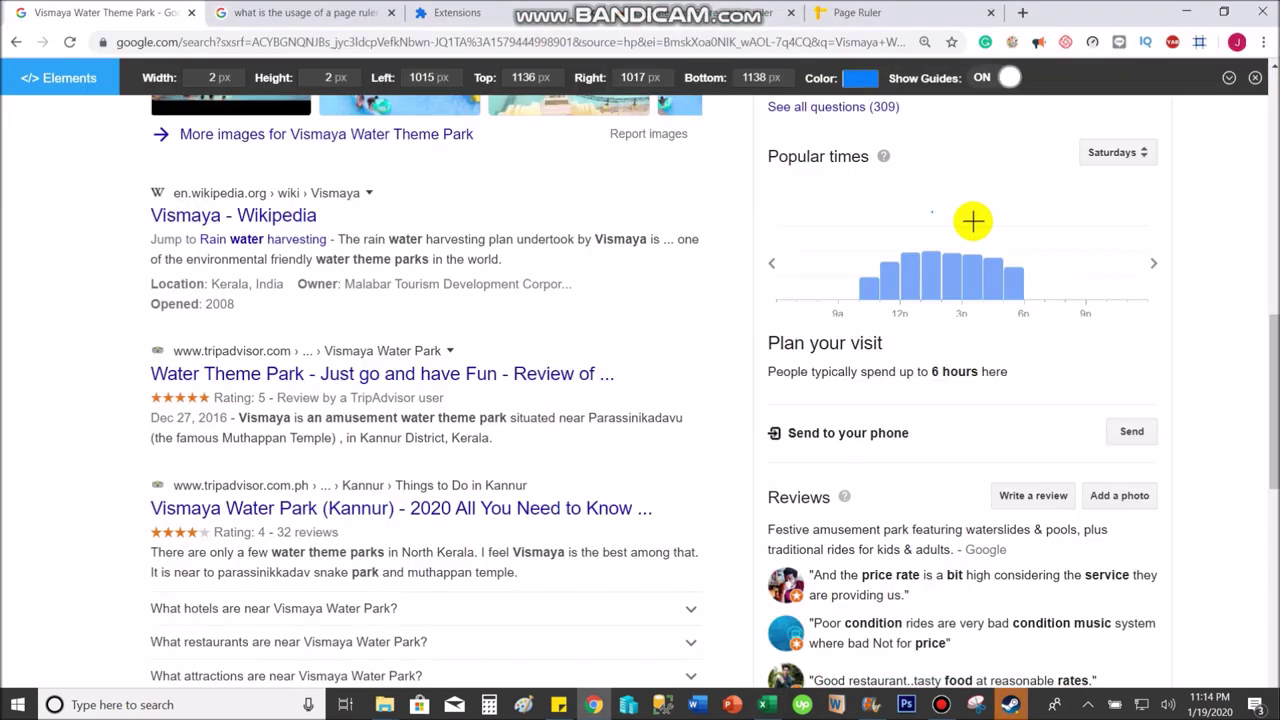
pyautogui.click(971, 249)
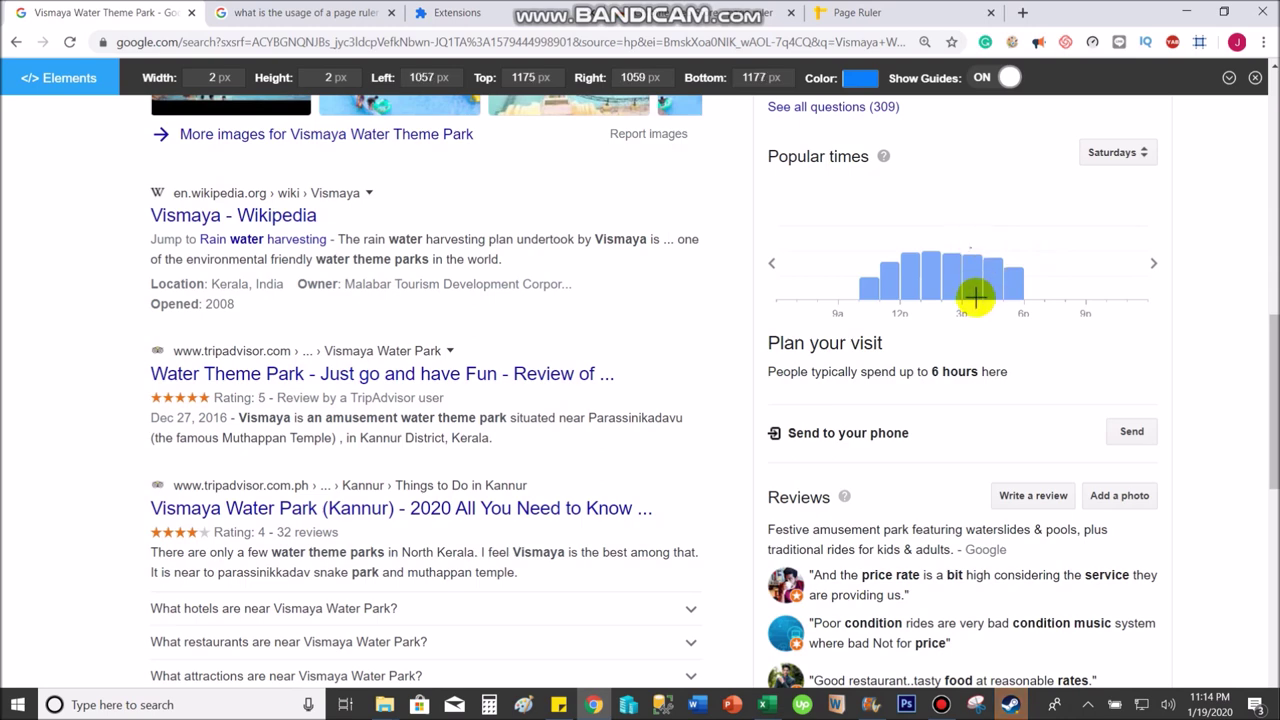
pyautogui.hotkey('alt', 'Tab')
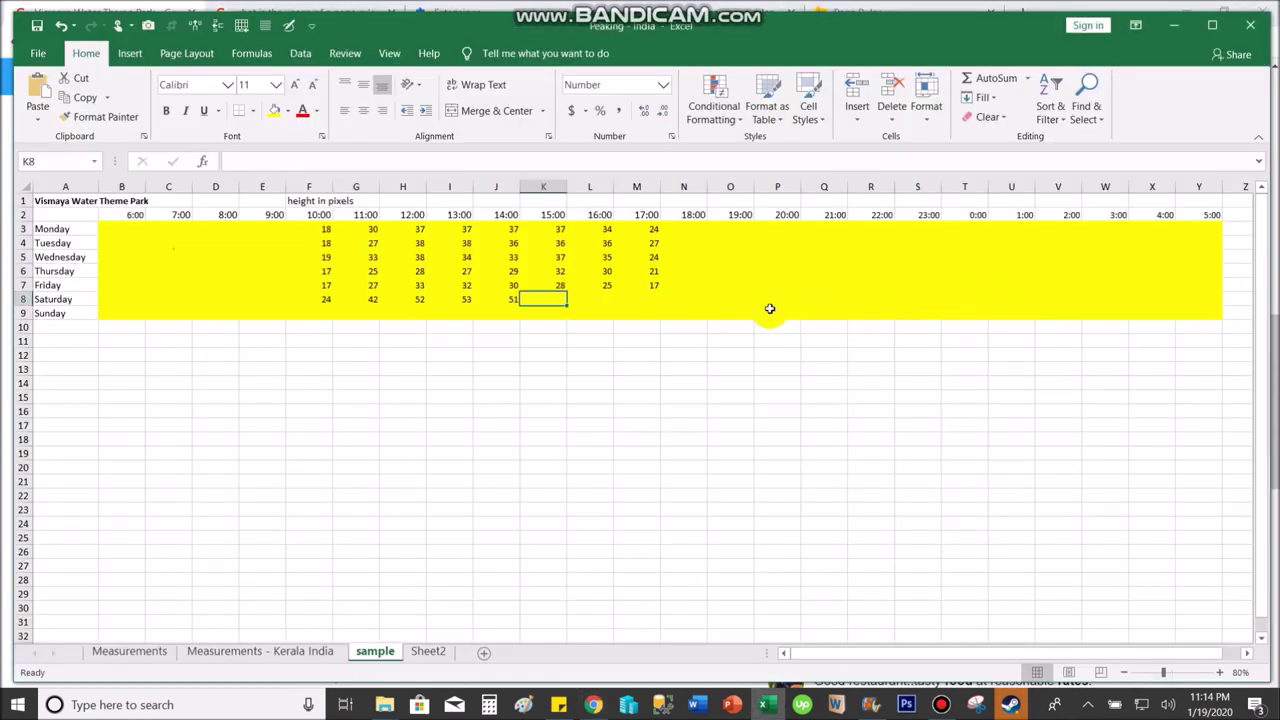
pyautogui.hotkey('alt', 'Tab')
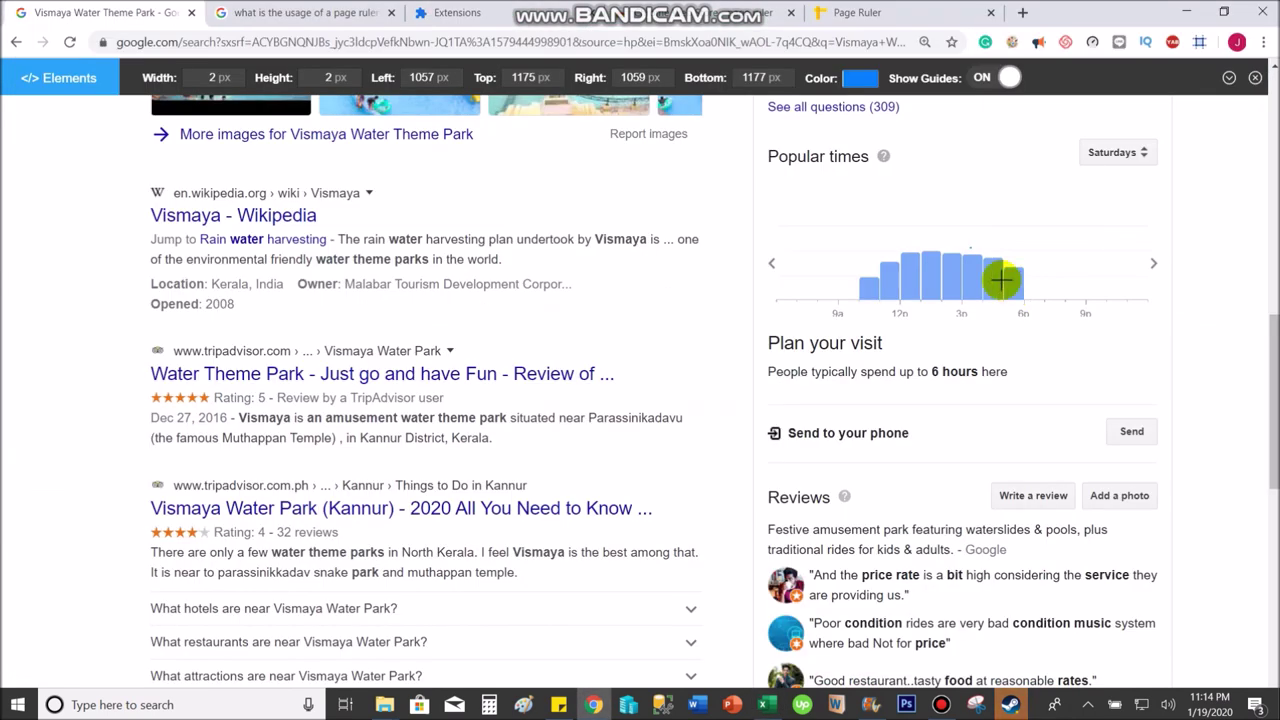
# Measure Saturday's 15:00 bar at 50 px for K8.
pyautogui.click(977, 254)
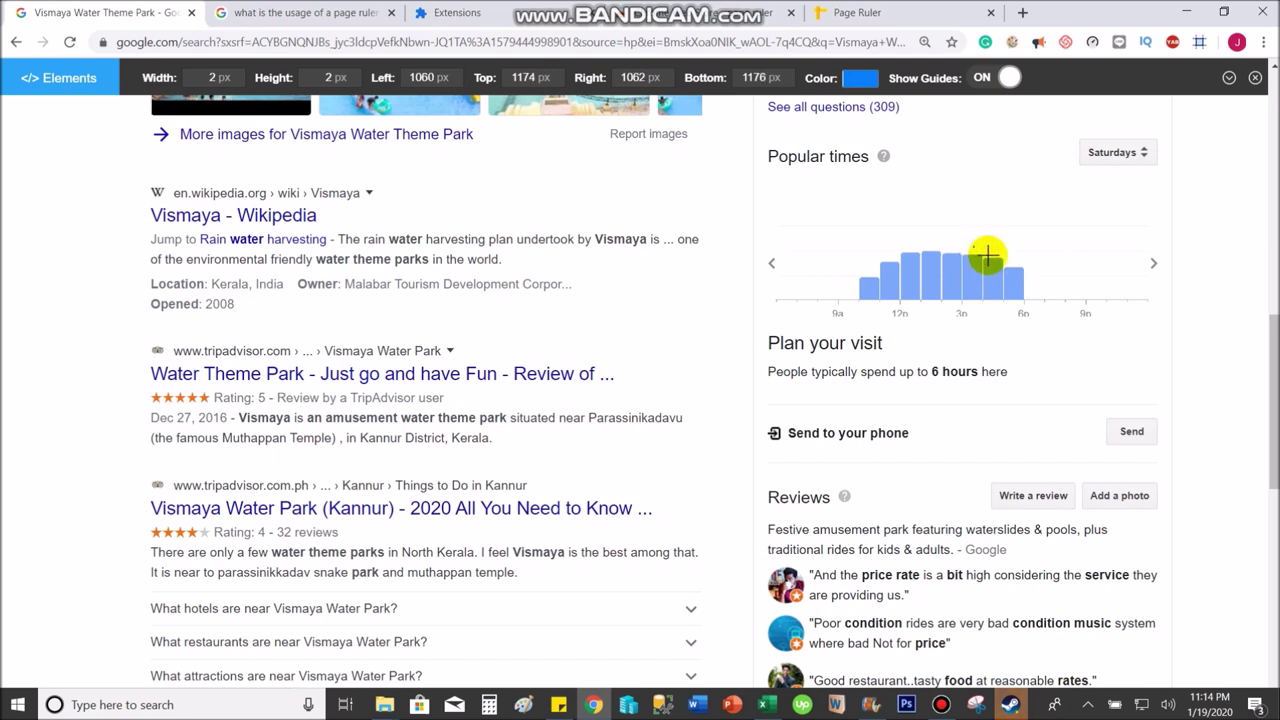
pyautogui.moveTo(991, 254); pyautogui.dragTo(1042, 300)
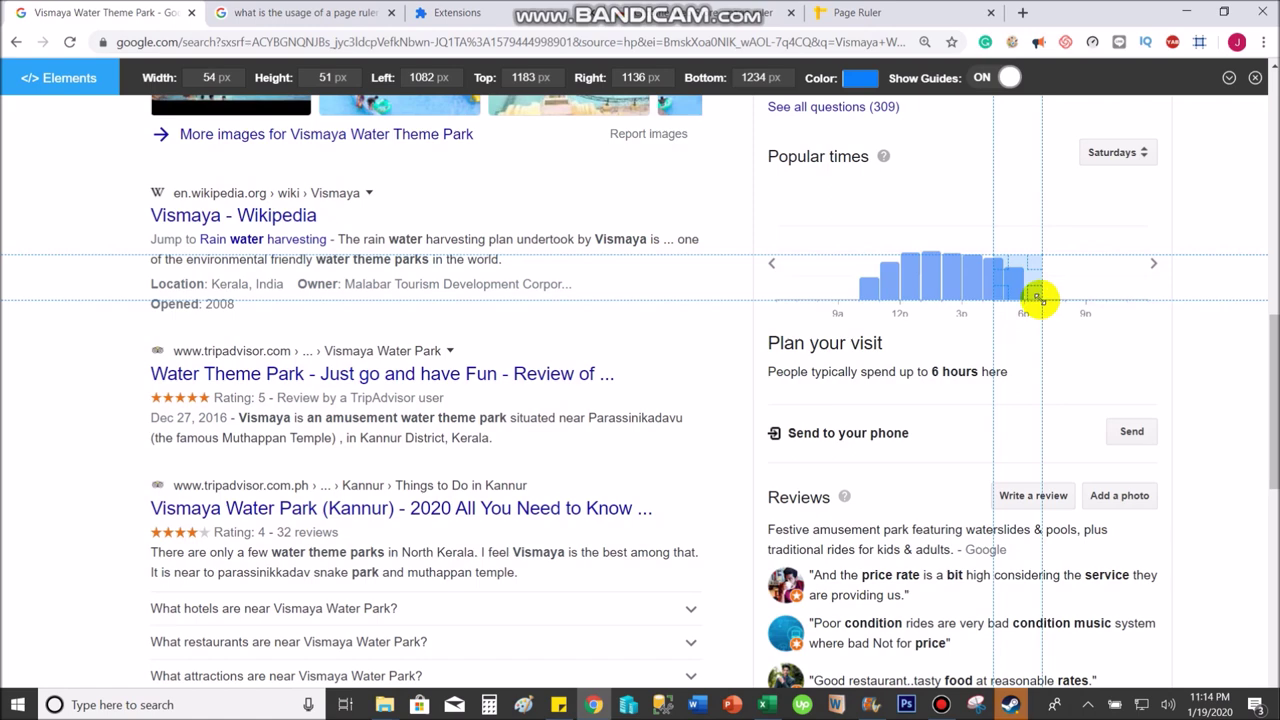
pyautogui.click(1042, 225)
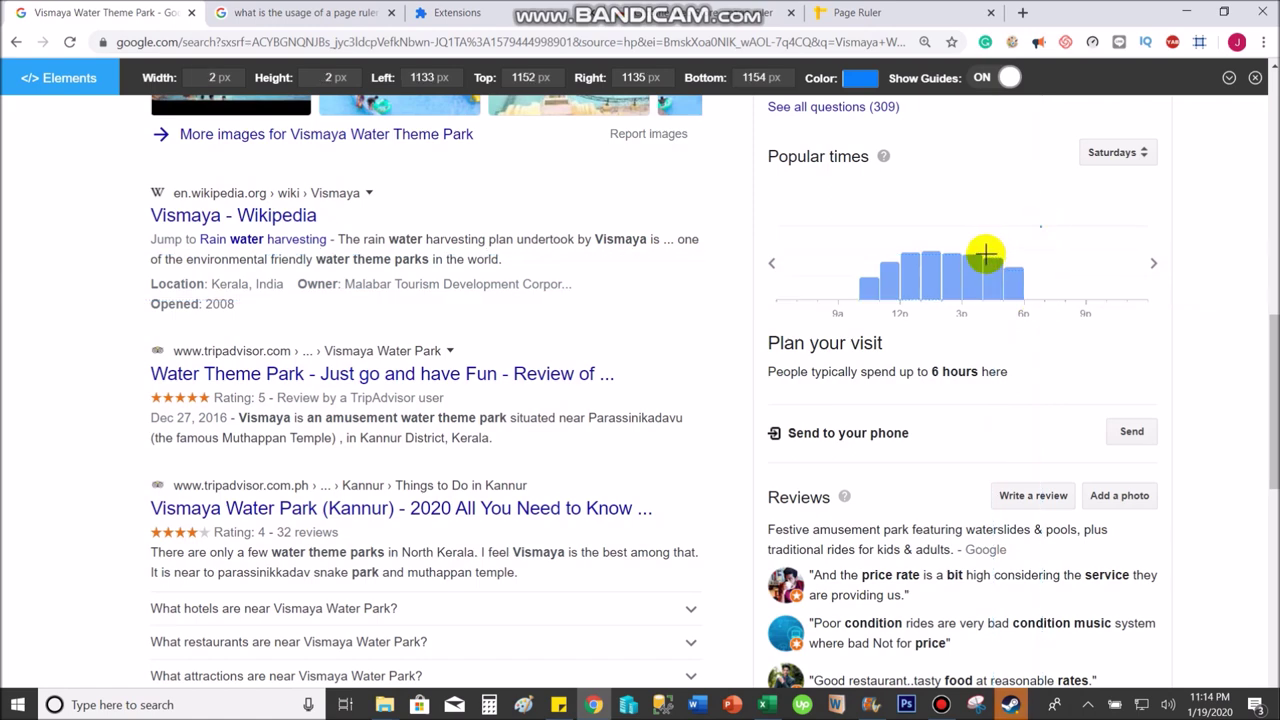
pyautogui.moveTo(985, 254); pyautogui.dragTo(1080, 298)
pyautogui.hotkey('alt', 'Tab')
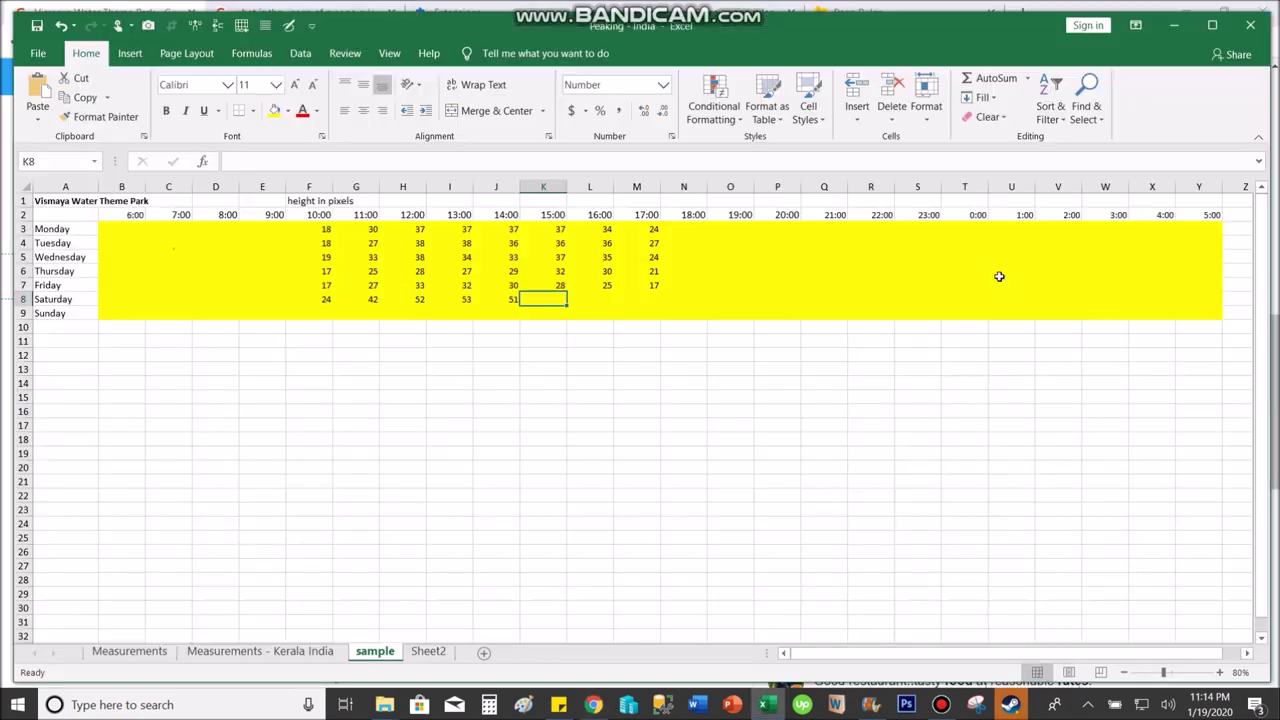
pyautogui.hotkey('alt', 'Tab')
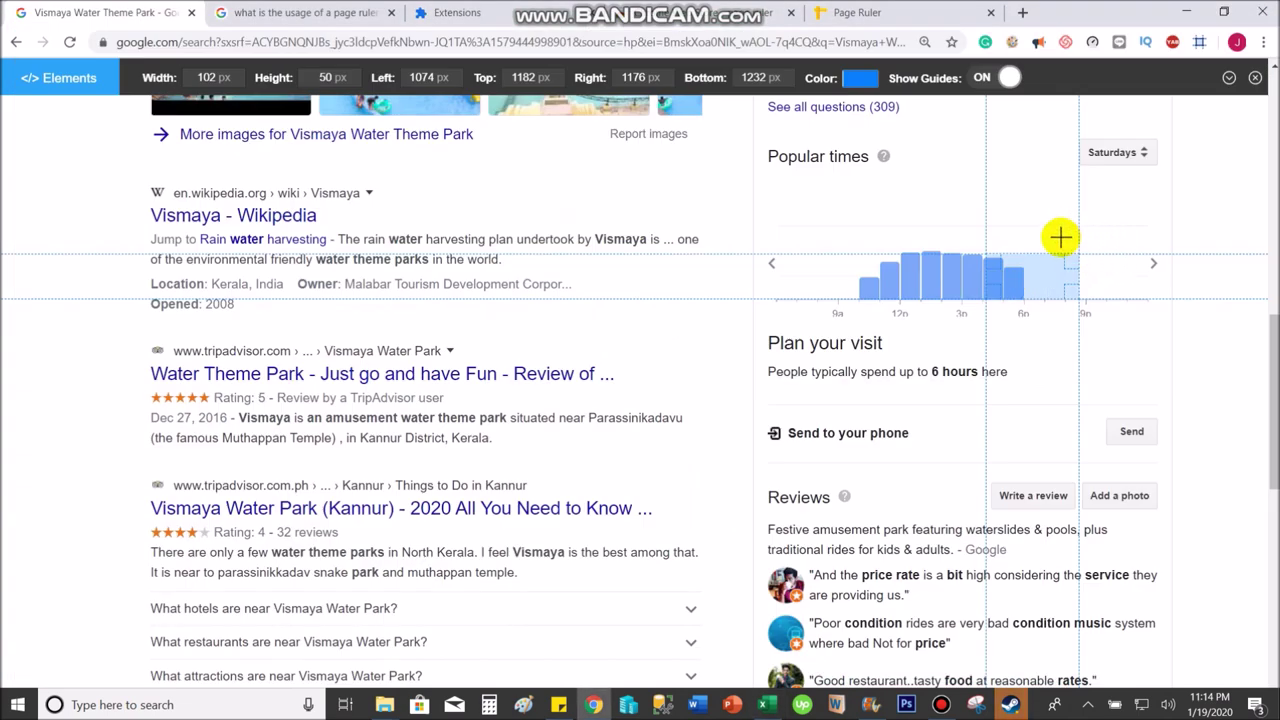
# Measure Saturday's 16:00 bar and record 45 px in L8.
pyautogui.click(1017, 233)
pyautogui.click(990, 238)
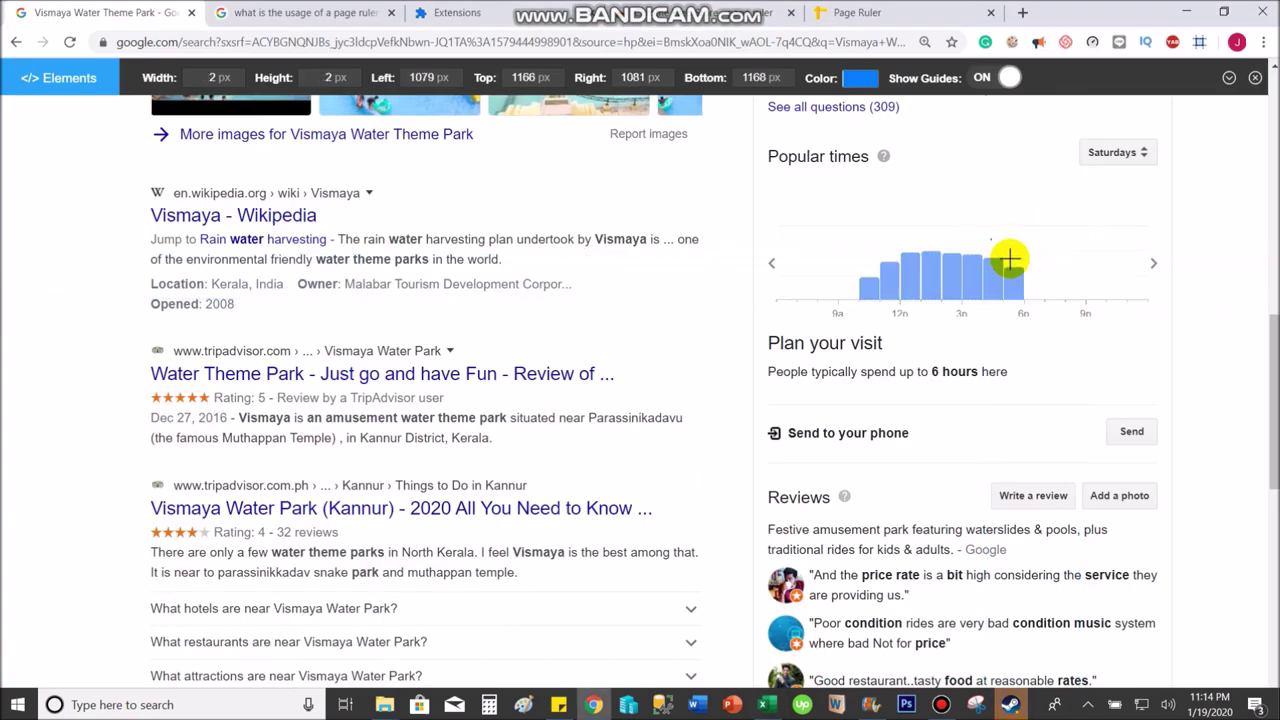
pyautogui.moveTo(1010, 260); pyautogui.dragTo(1088, 298)
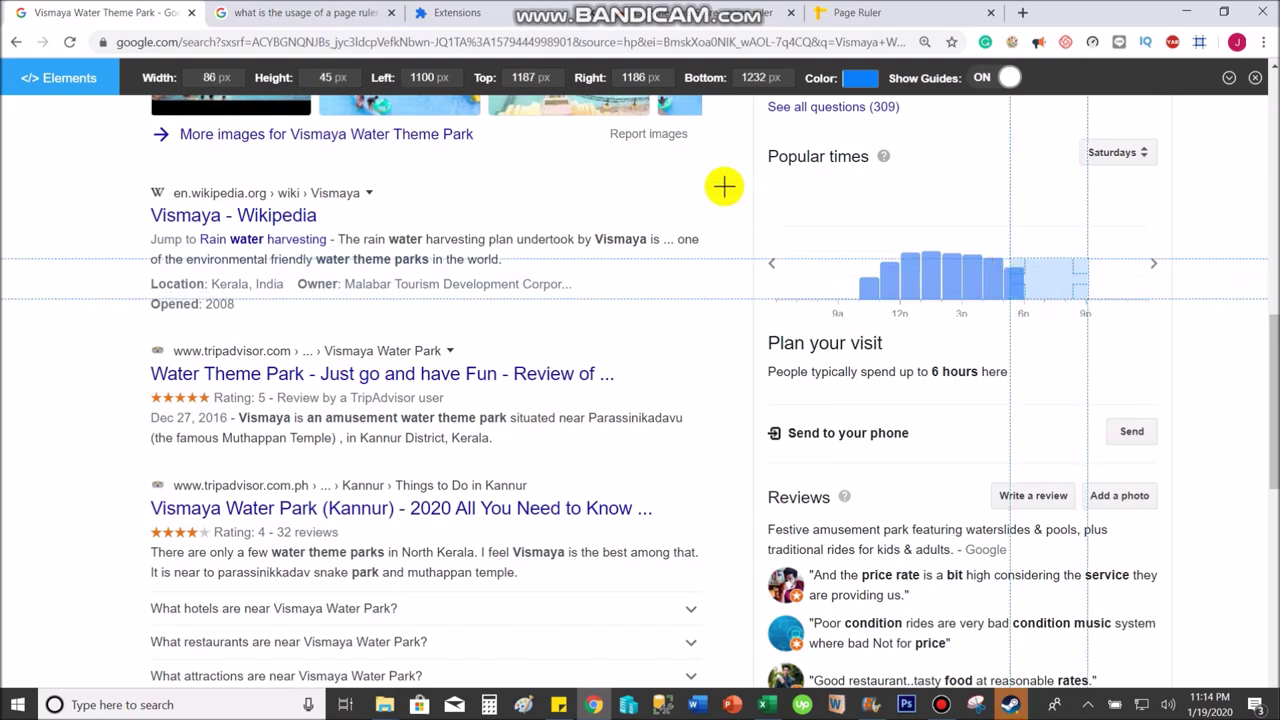
pyautogui.hotkey('alt', 'Tab')
pyautogui.write('45')
pyautogui.press('Tab')
pyautogui.hotkey('alt', 'Tab')
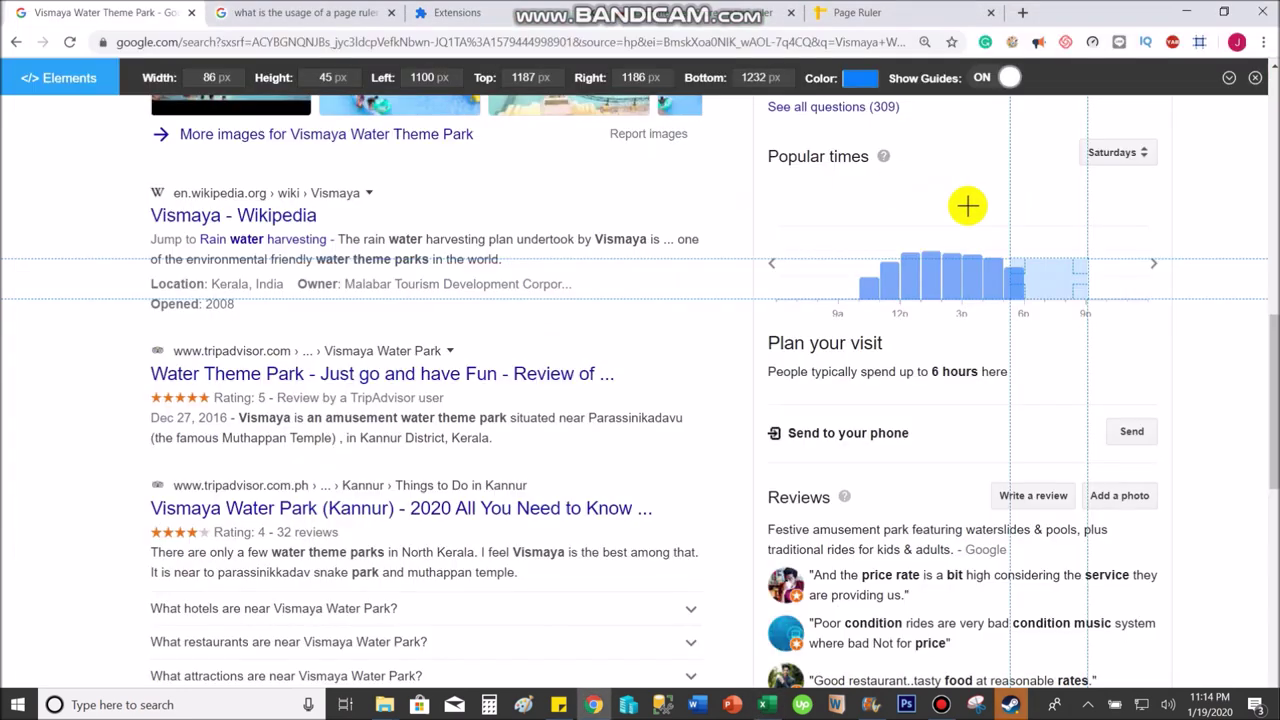
# Measure Saturday's 17:00 bar, record 36 px in M8, then select F9 for Sunday.
pyautogui.moveTo(1020, 271); pyautogui.dragTo(1058, 268)
pyautogui.click(1011, 251)
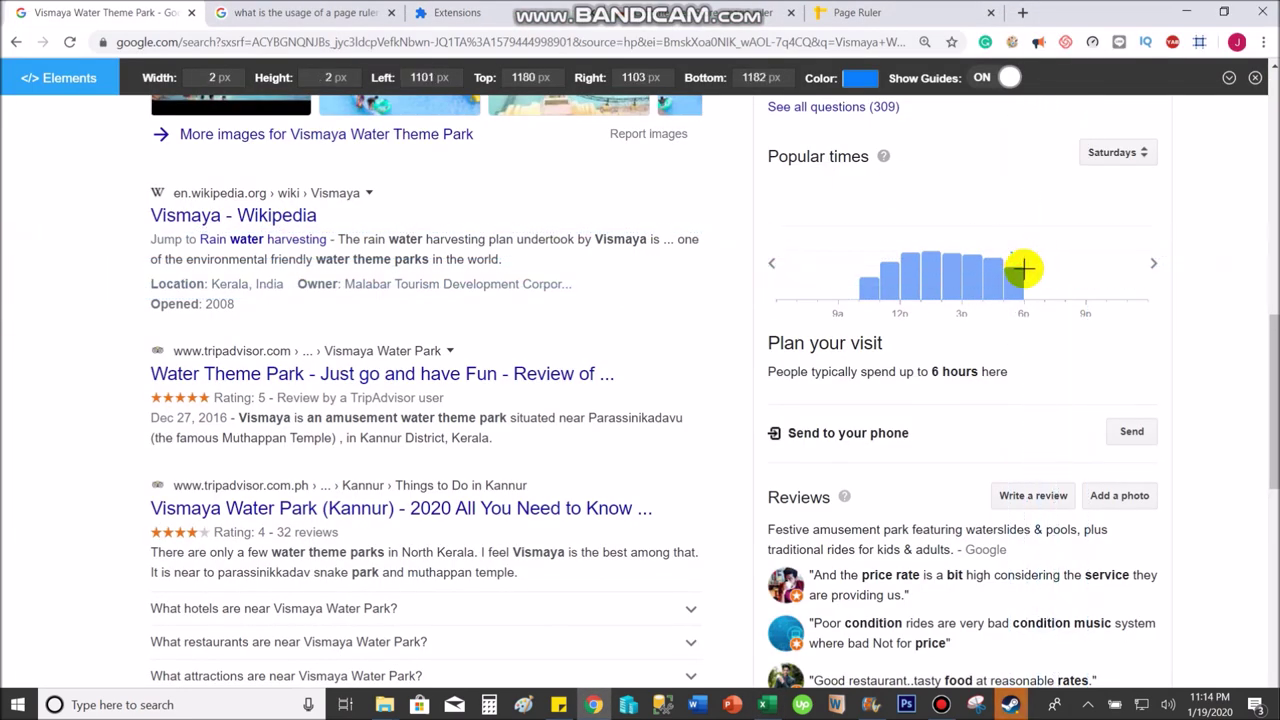
pyautogui.moveTo(1027, 268); pyautogui.dragTo(1053, 300)
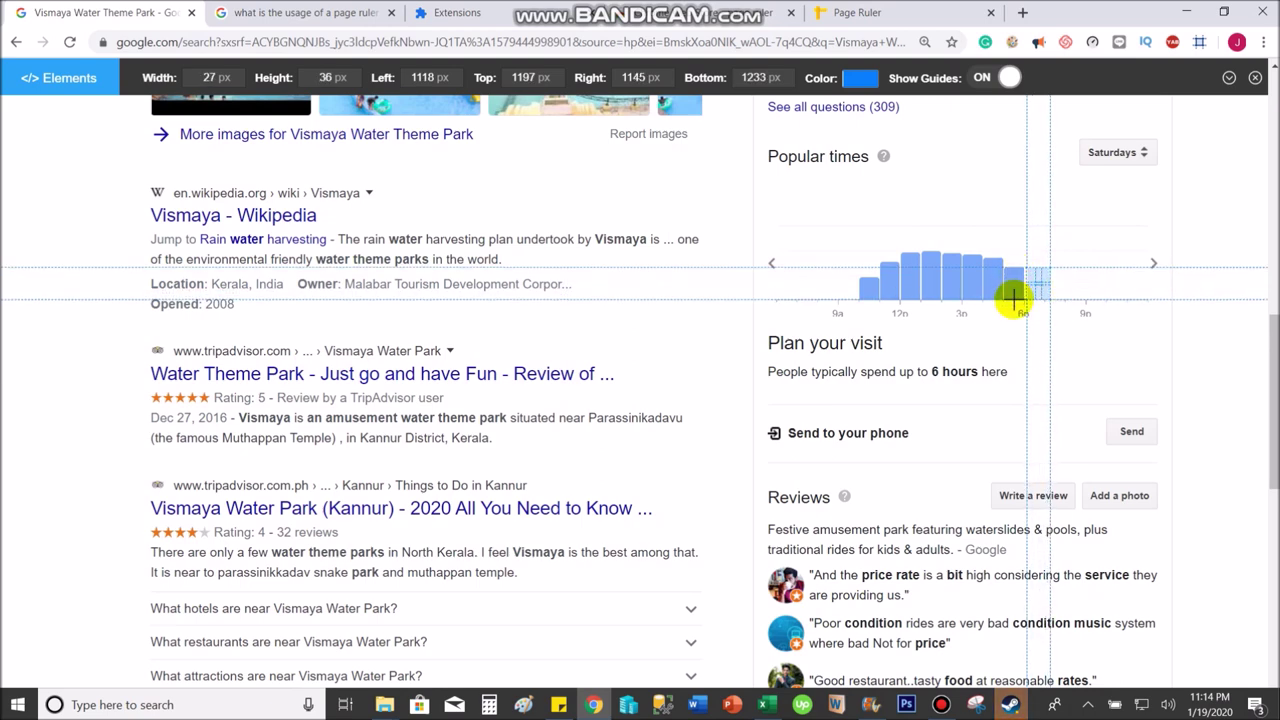
pyautogui.hotkey('alt', 'Tab')
pyautogui.write('36')
pyautogui.press('Tab')
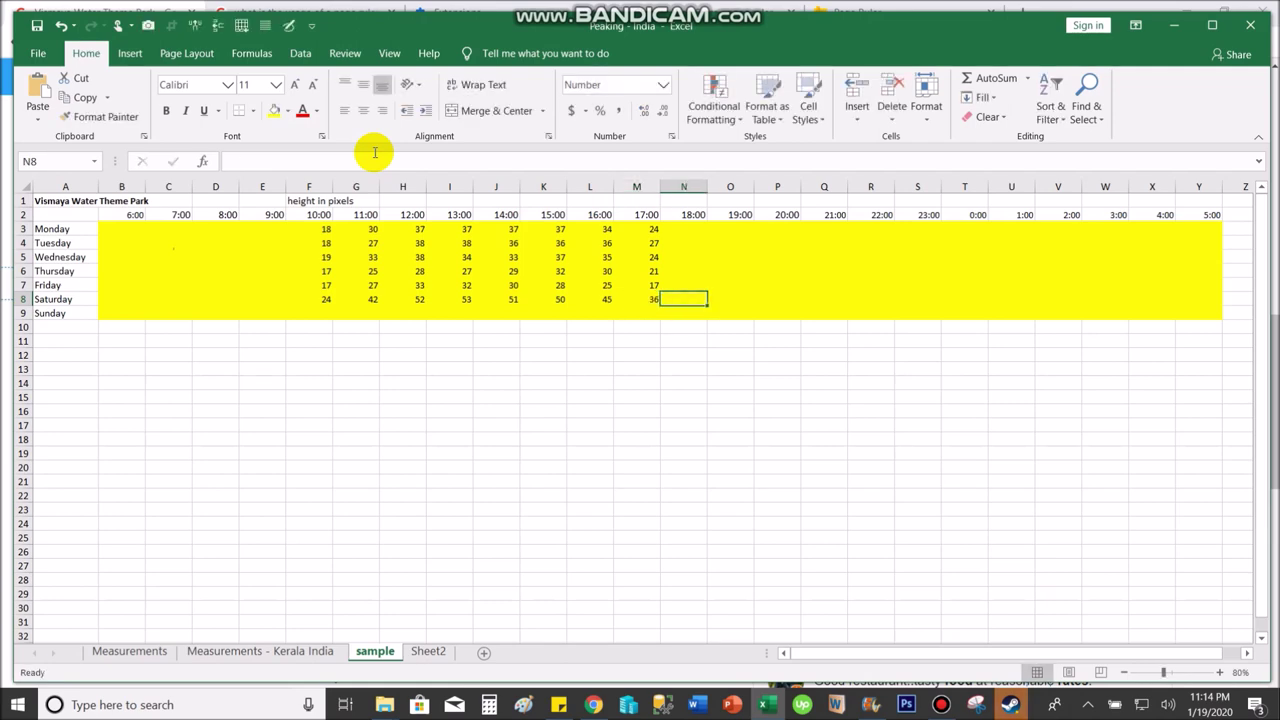
pyautogui.click(318, 314)
pyautogui.hotkey('alt', 'Tab')
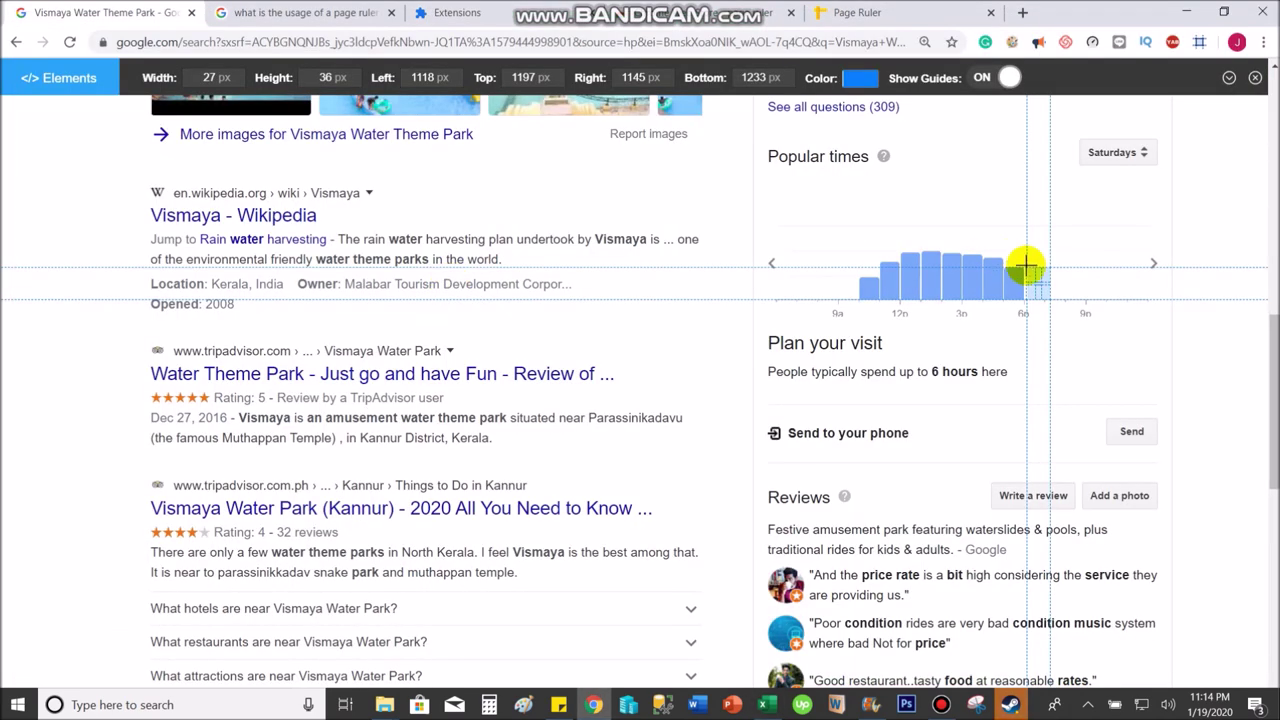
# Switch off Page Ruler and set the Popular times day dropdown to Sundays.
pyautogui.click(1199, 41)
pyautogui.scroll(1, 1110, 175)
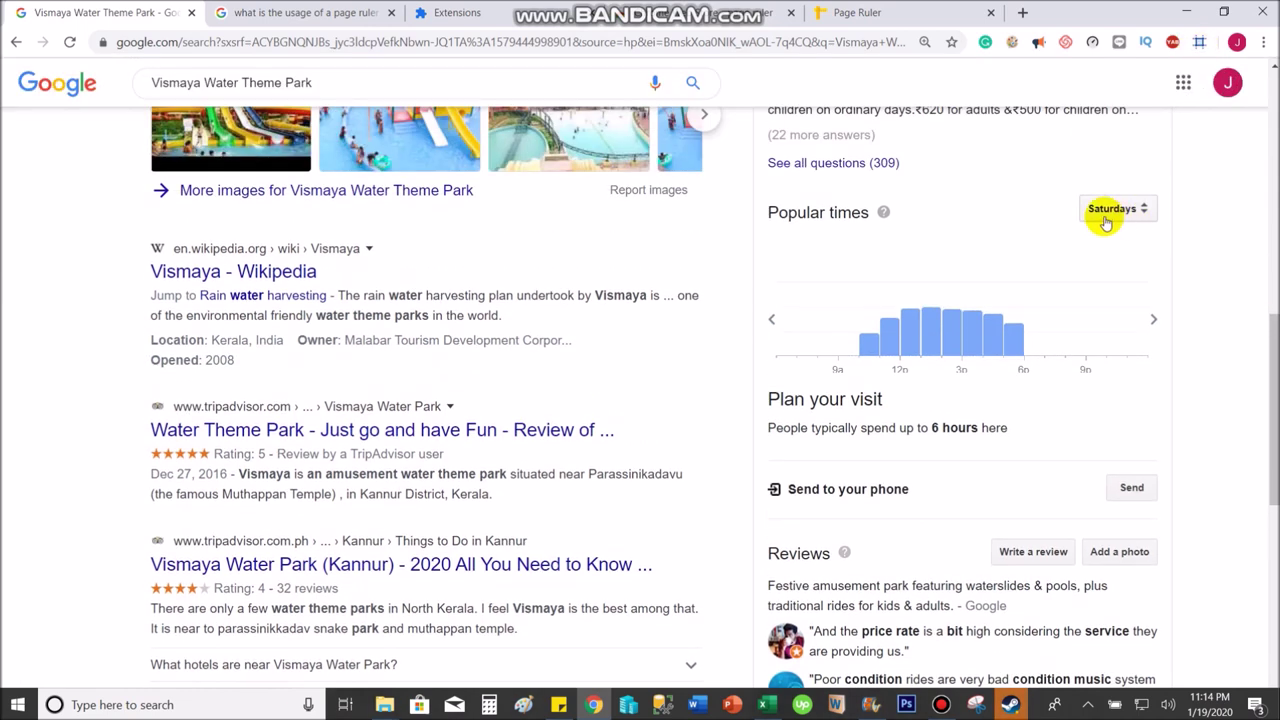
pyautogui.click(1105, 212)
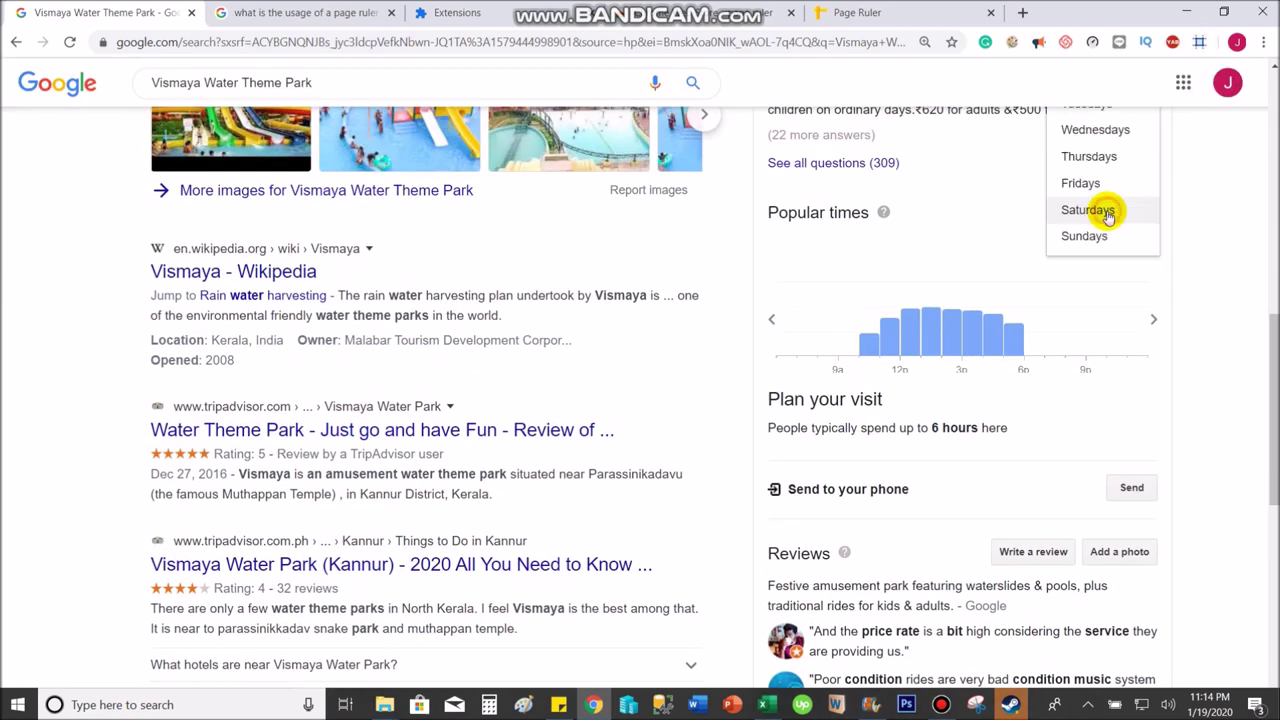
pyautogui.click(1085, 236)
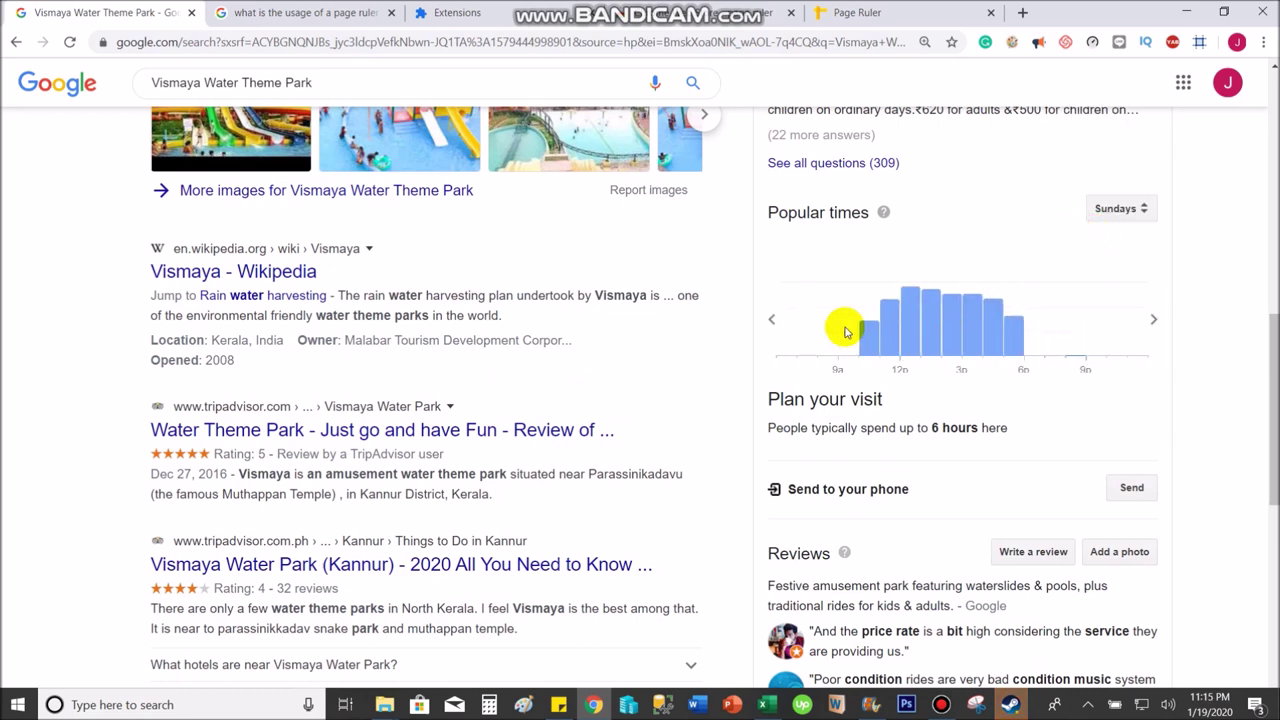
pyautogui.click(771, 318)
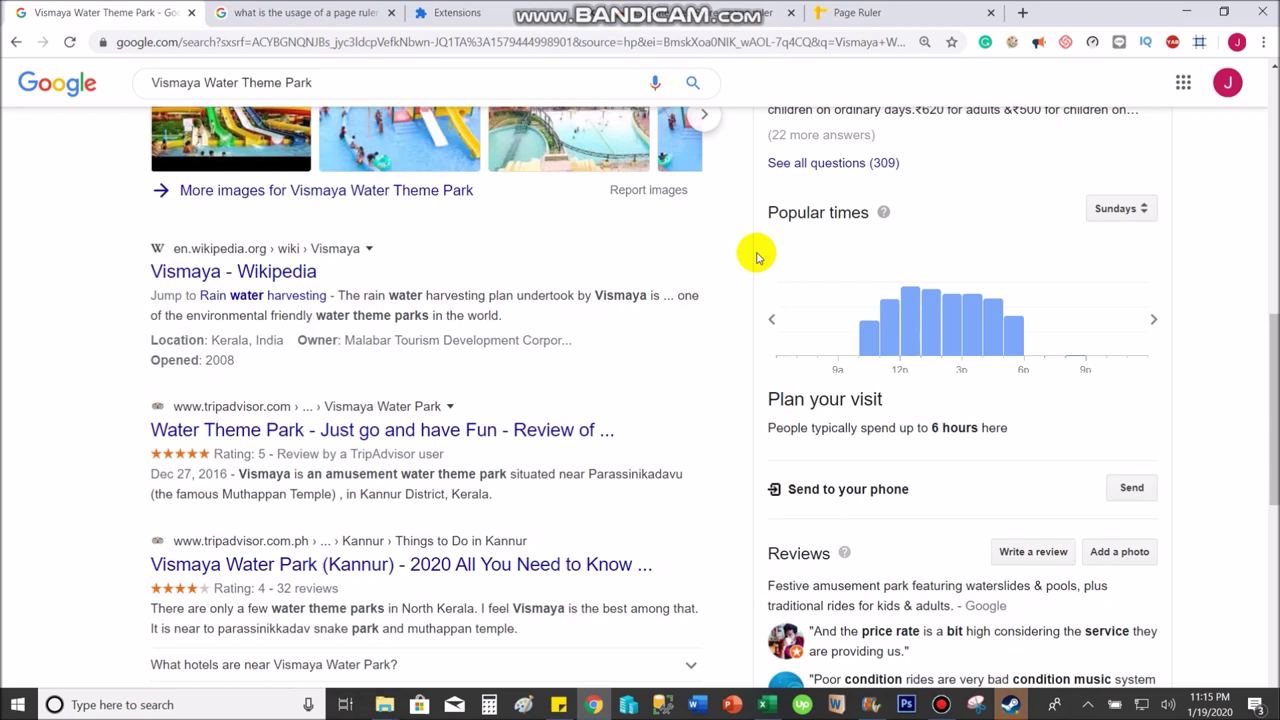
pyautogui.click(1199, 43)
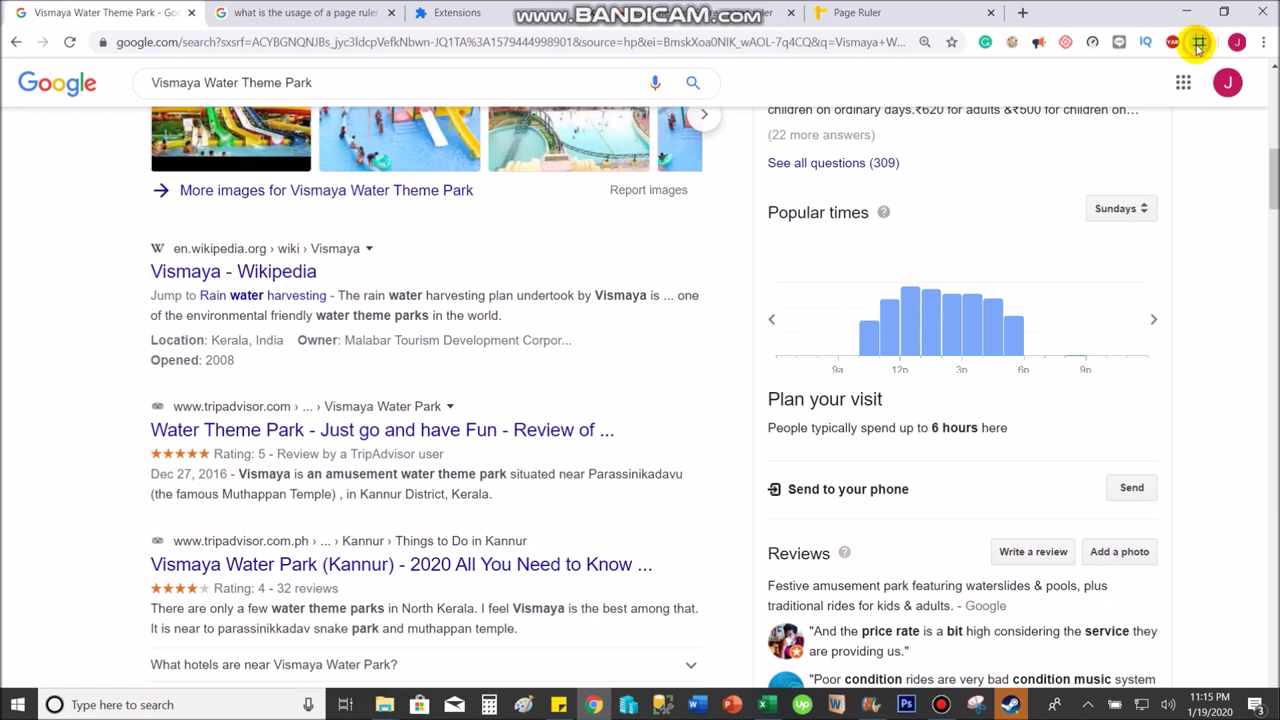
# Draw a test measurement on the Sunday chart, then toggle Page Ruler off and on to reset it.
pyautogui.moveTo(846, 346); pyautogui.dragTo(828, 377)
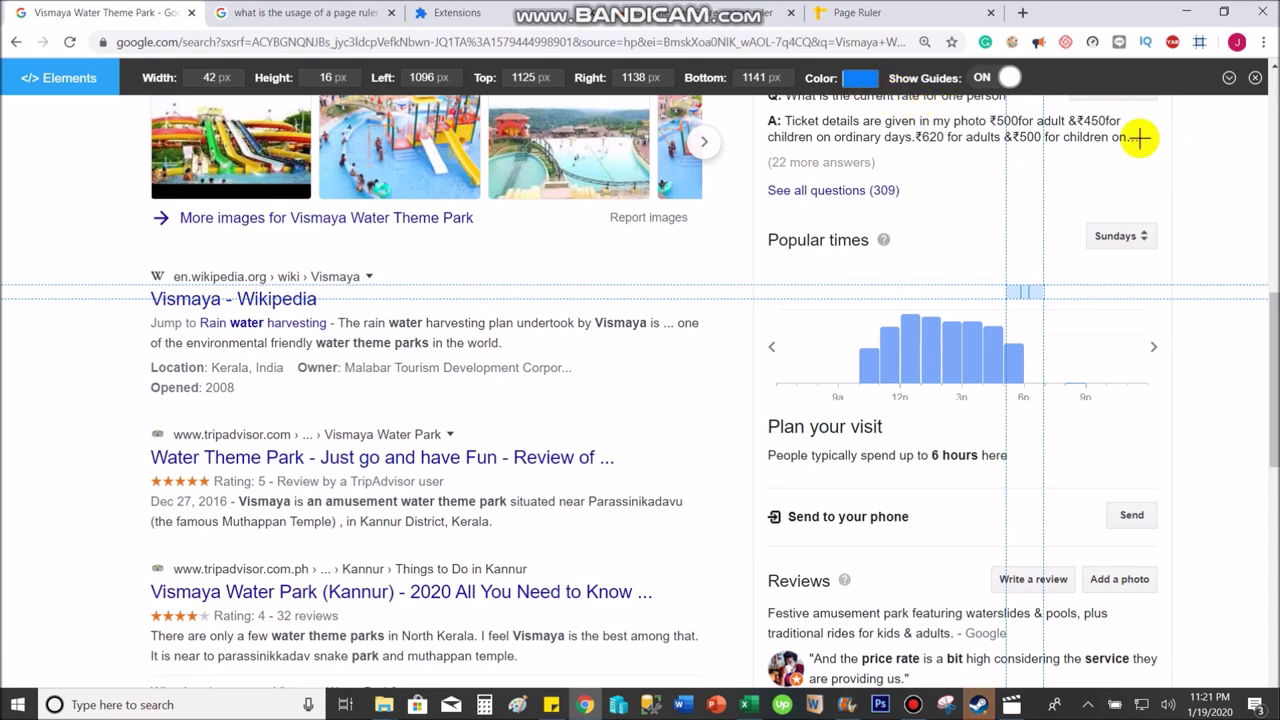
pyautogui.click(1199, 44)
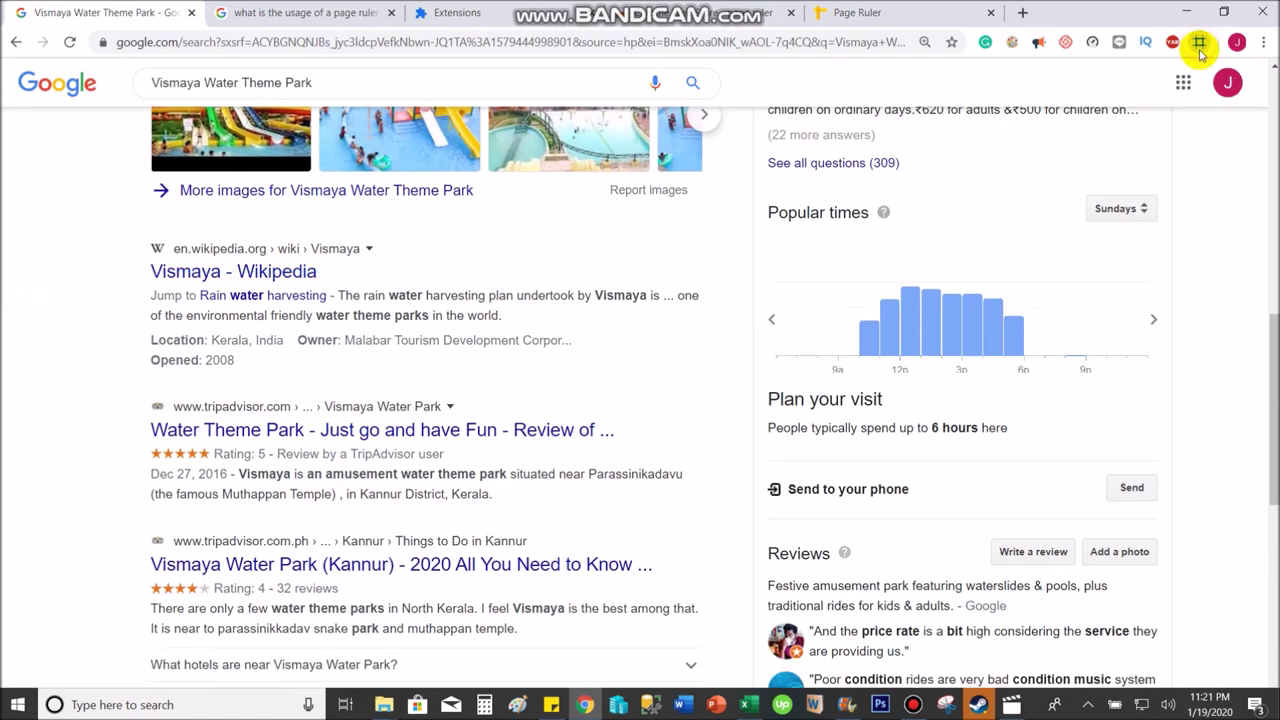
pyautogui.click(1199, 44)
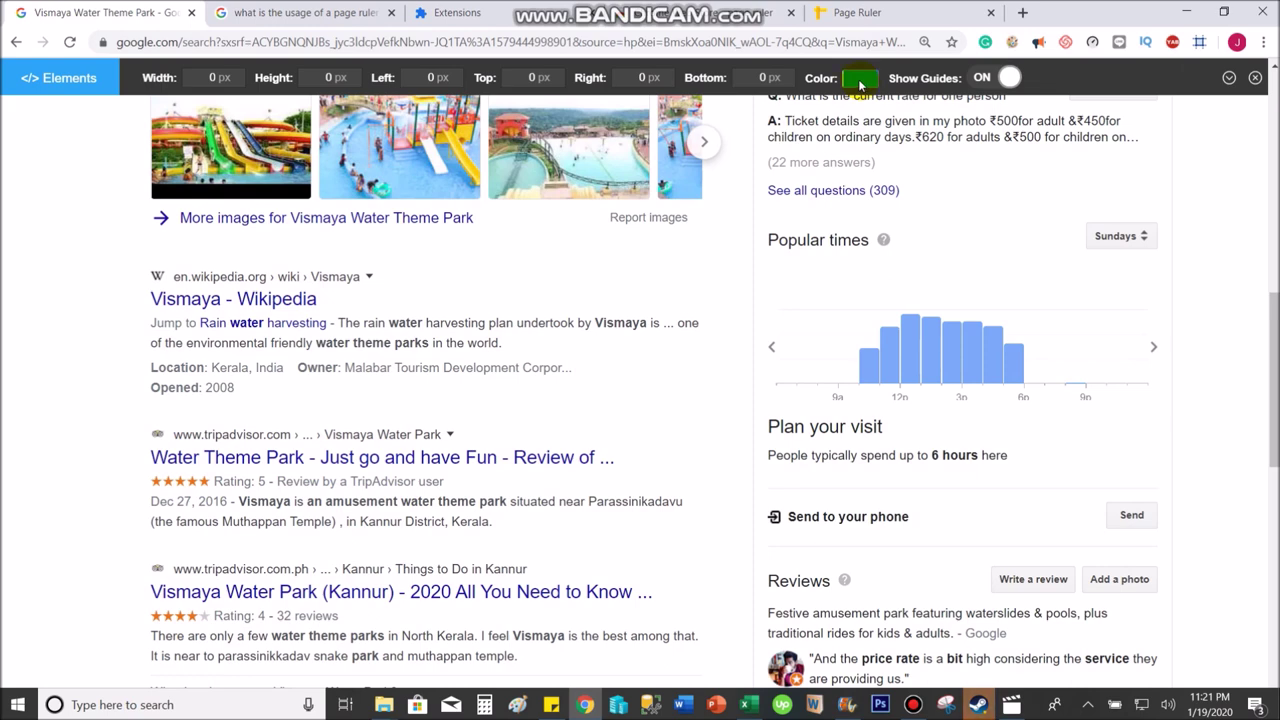
# Draw a test box over the chart and change the ruler guide colour to light yellow.
pyautogui.click(860, 80)
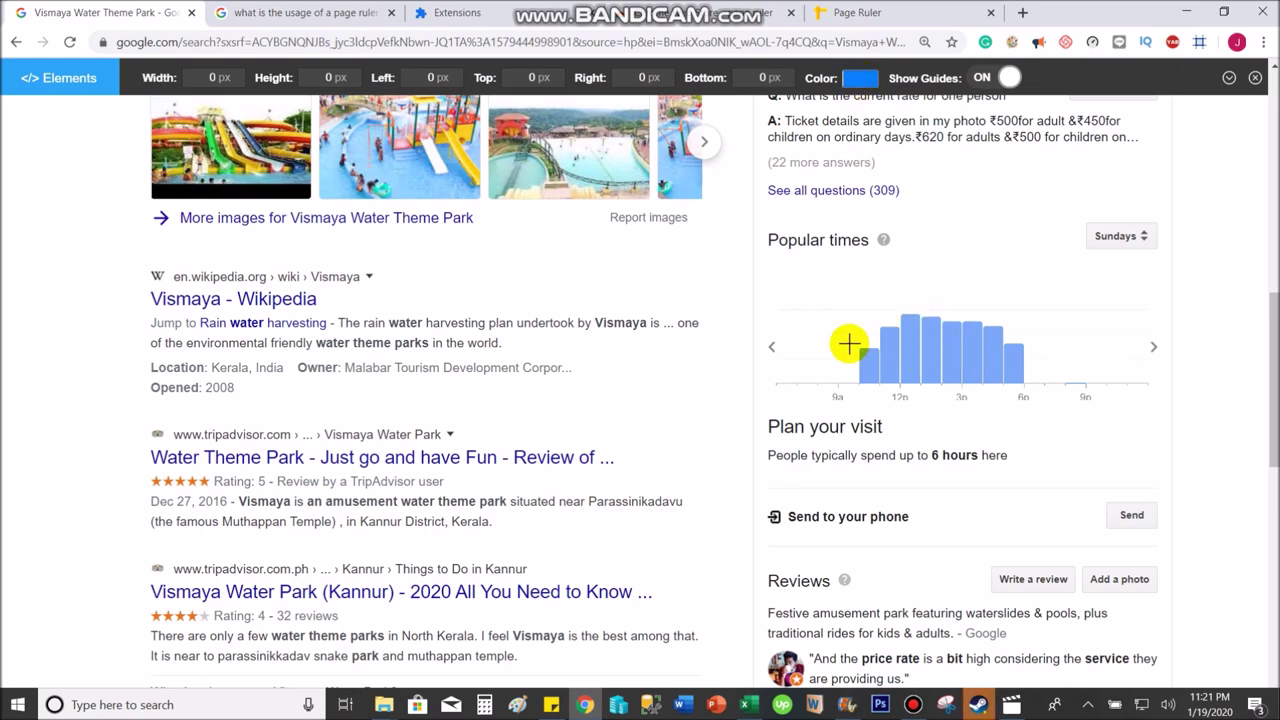
pyautogui.moveTo(840, 340); pyautogui.dragTo(790, 383)
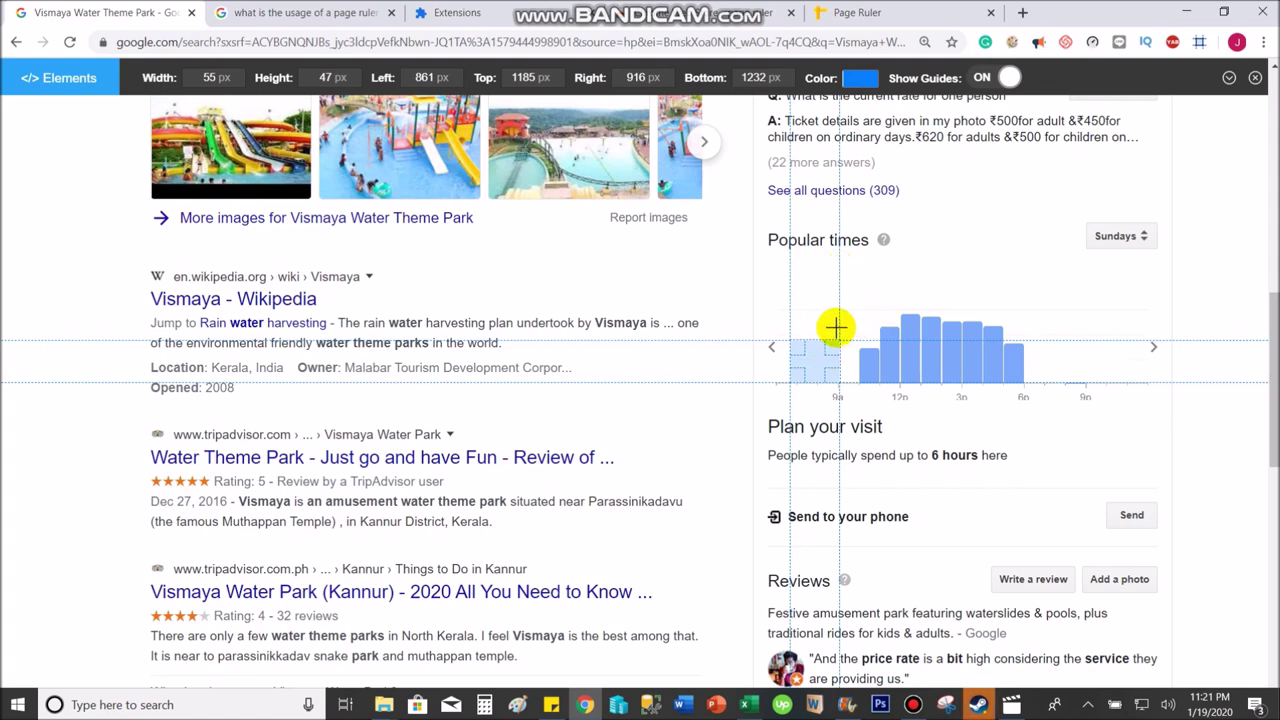
pyautogui.click(860, 79)
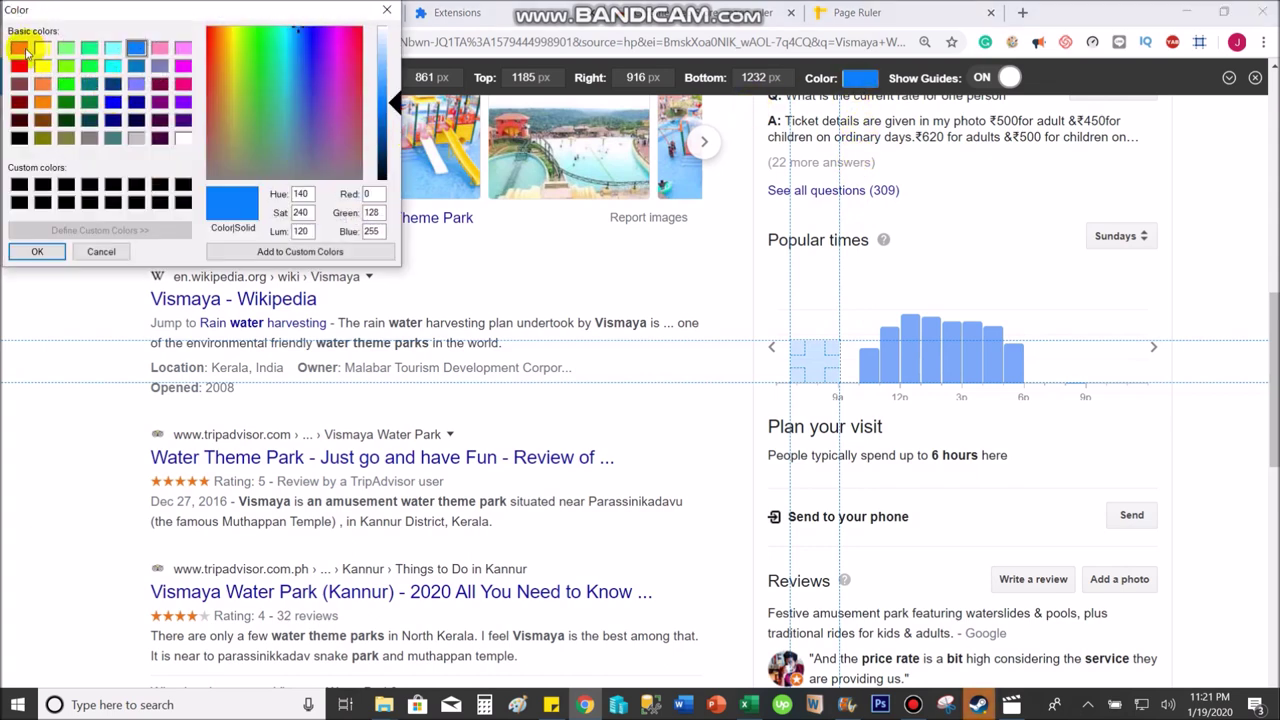
pyautogui.click(22, 49)
pyautogui.click(43, 48)
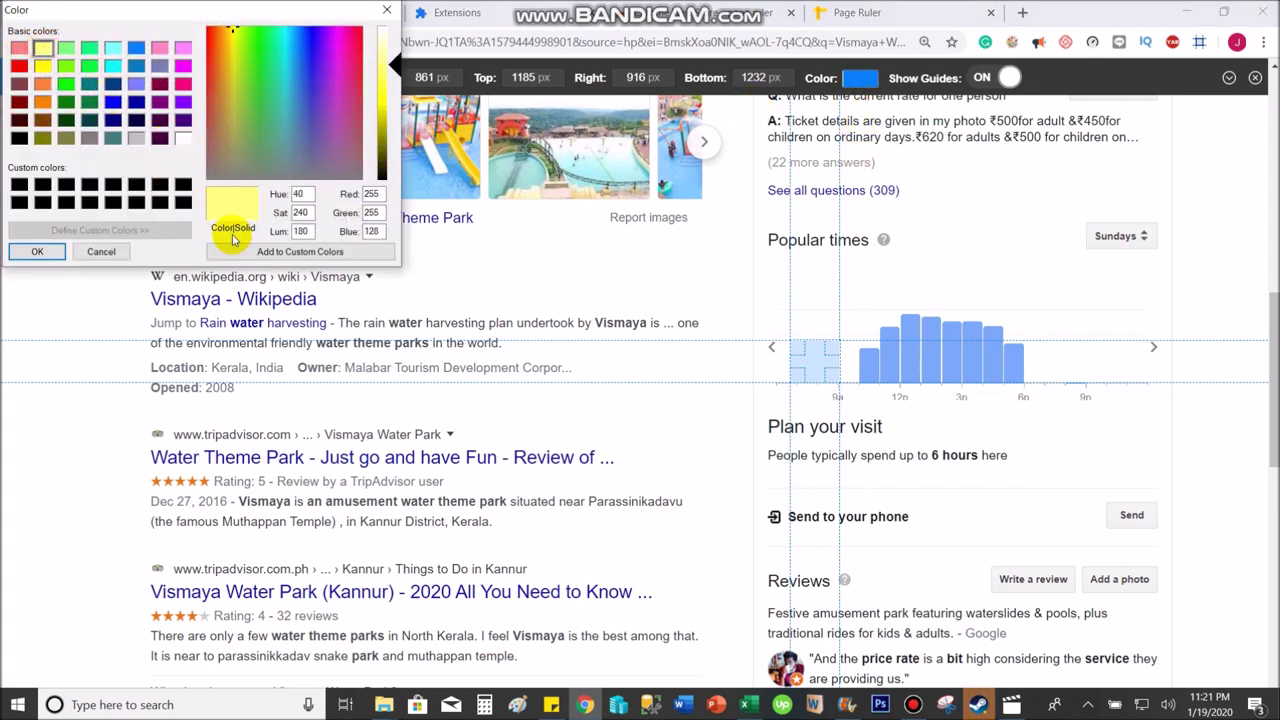
pyautogui.click(36, 251)
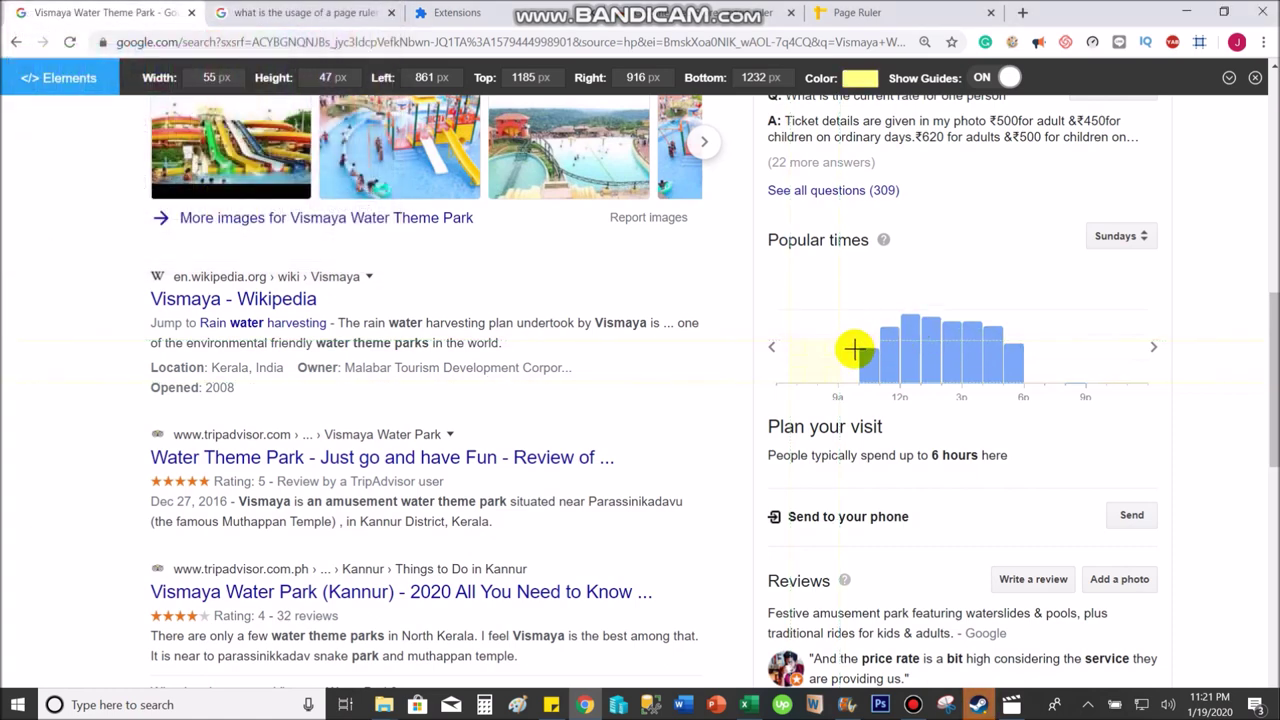
# Measure the first Sunday bar at 28 × 39 px and change the guide colour to red.
pyautogui.moveTo(853, 347); pyautogui.dragTo(831, 380)
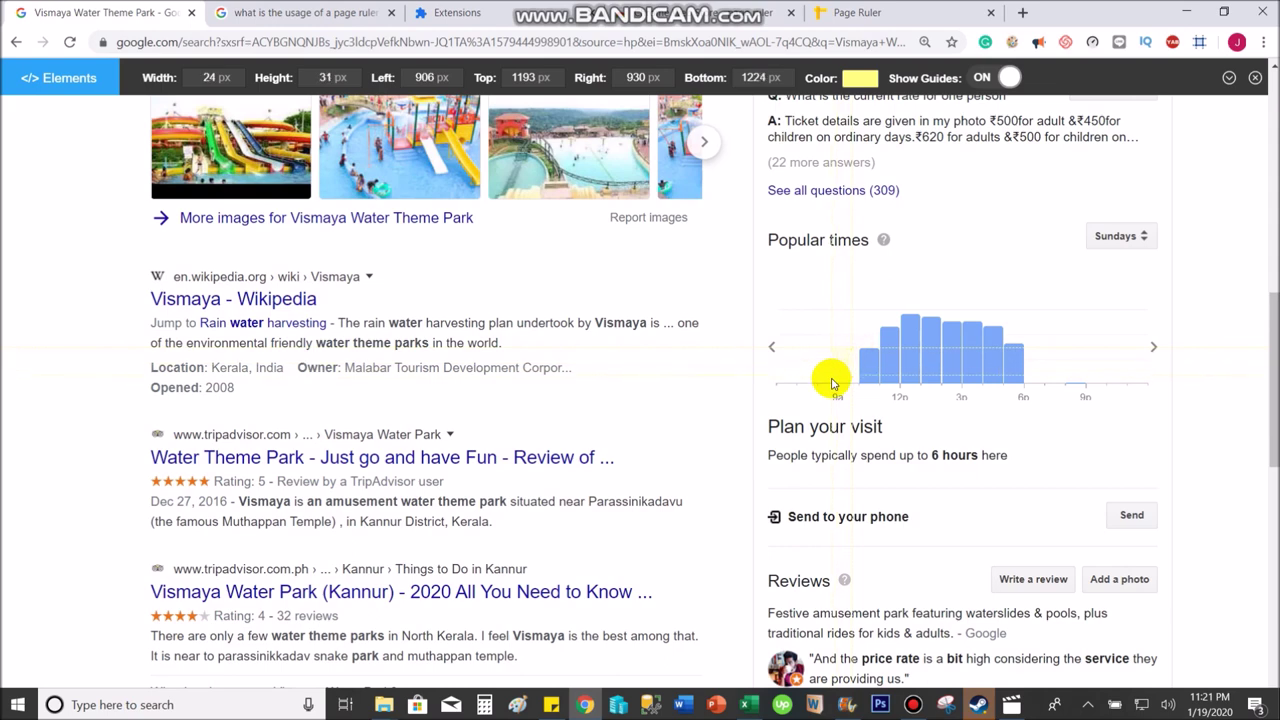
pyautogui.scroll(-2, 1000, 363)
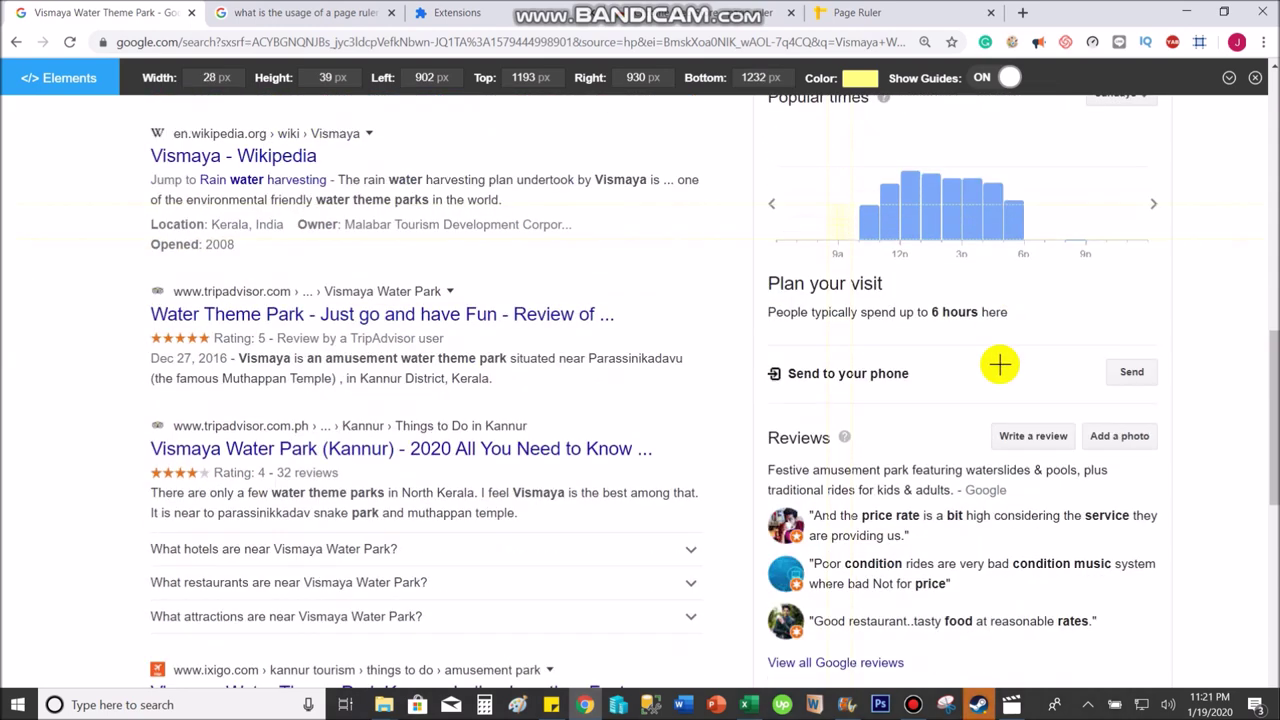
pyautogui.scroll(1, 991, 363)
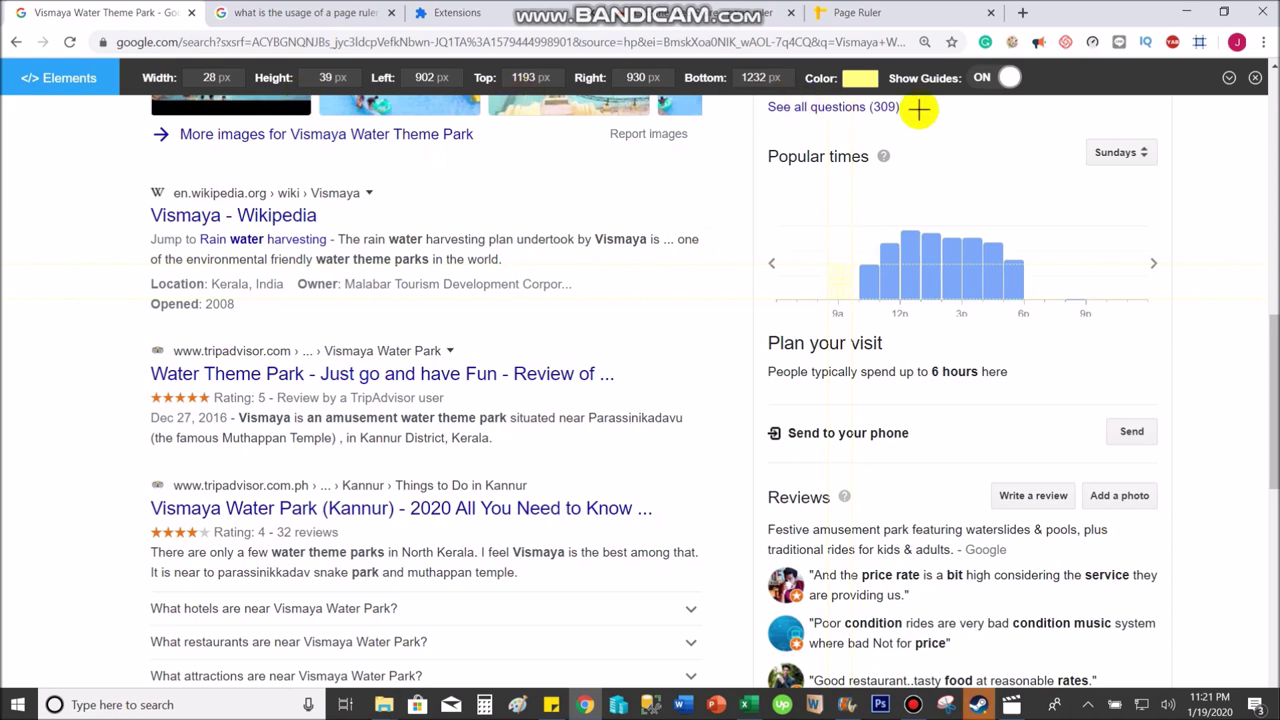
pyautogui.click(860, 78)
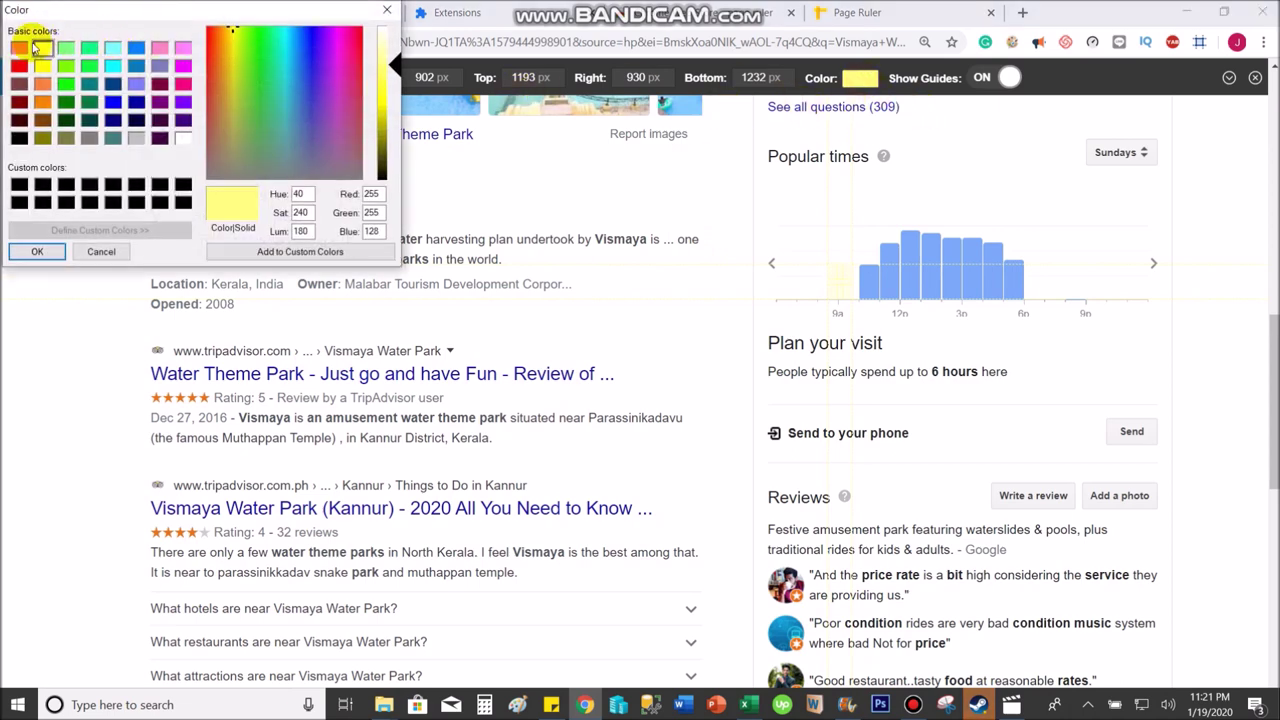
pyautogui.click(19, 48)
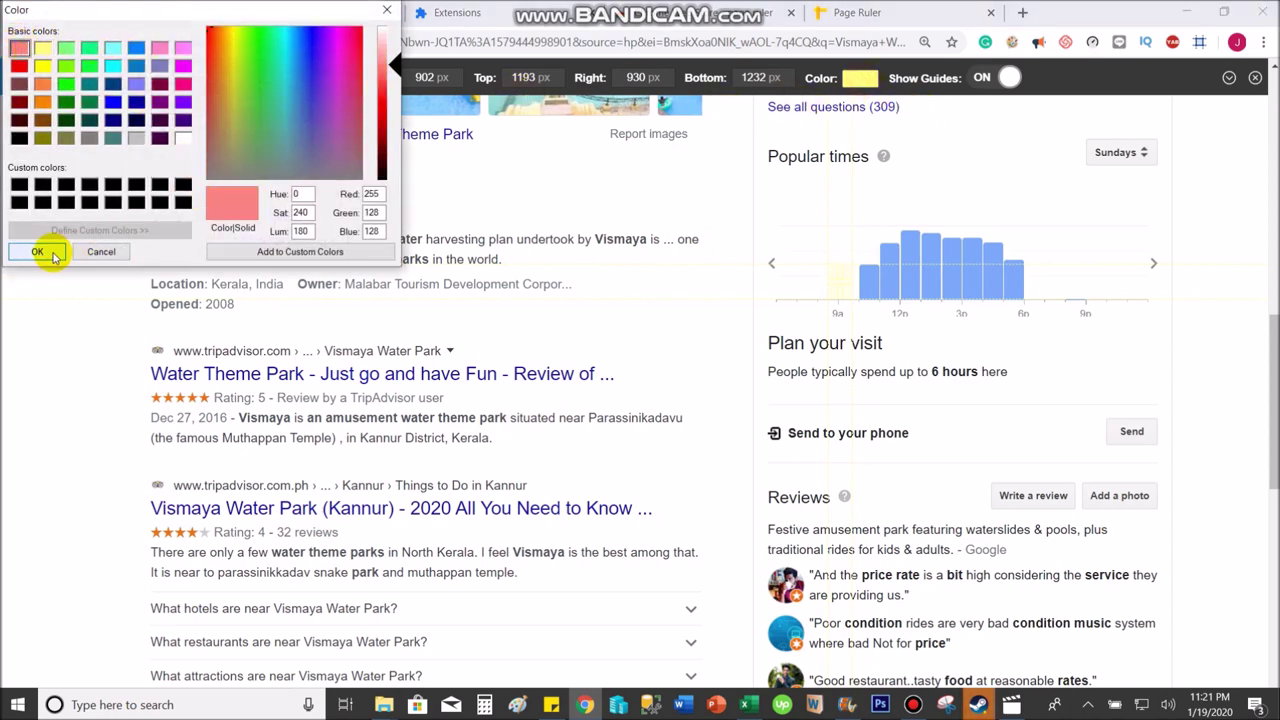
pyautogui.click(19, 66)
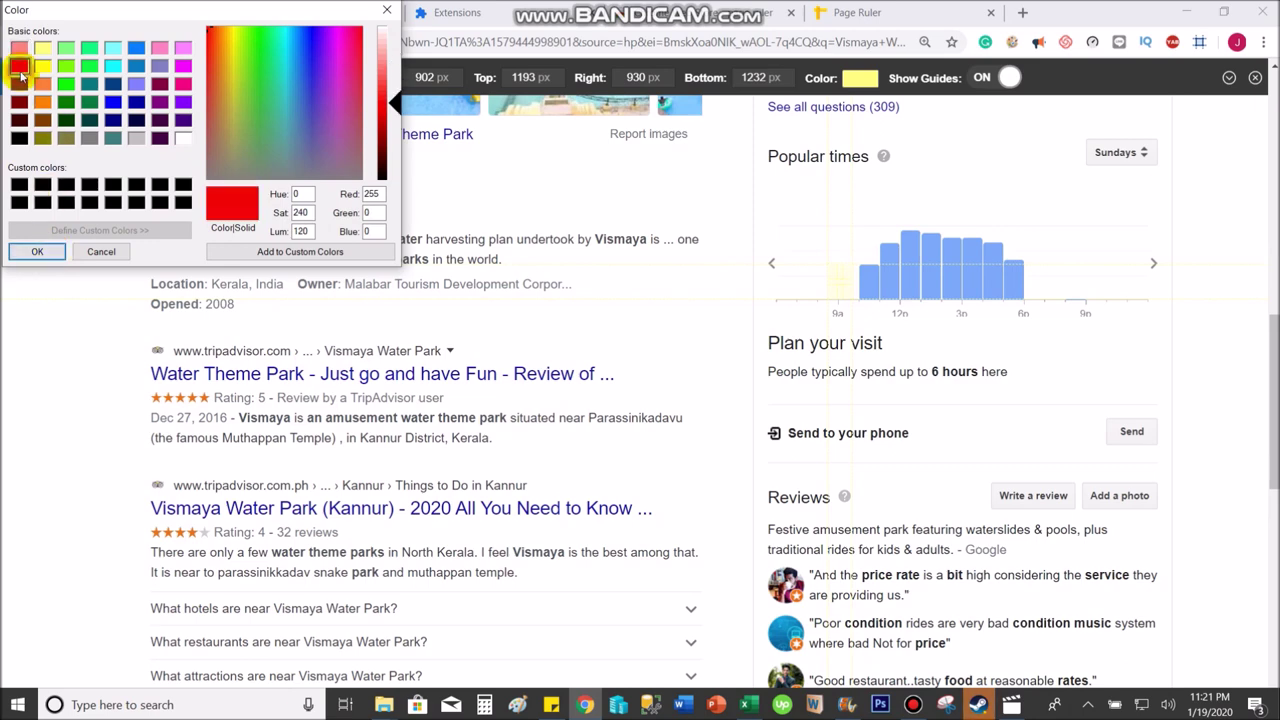
pyautogui.click(37, 251)
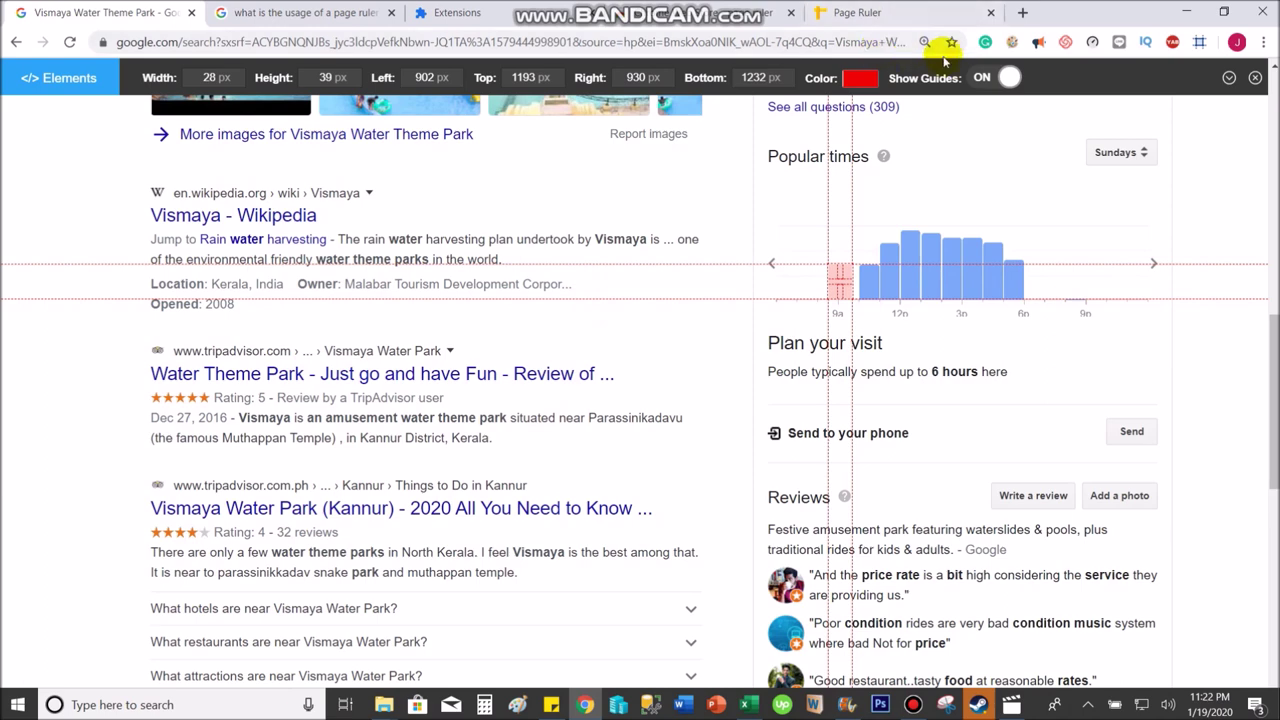
# Set the ruler guide colour to pink, reapply it after toggling the ruler, then close Page Ruler.
pyautogui.click(860, 77)
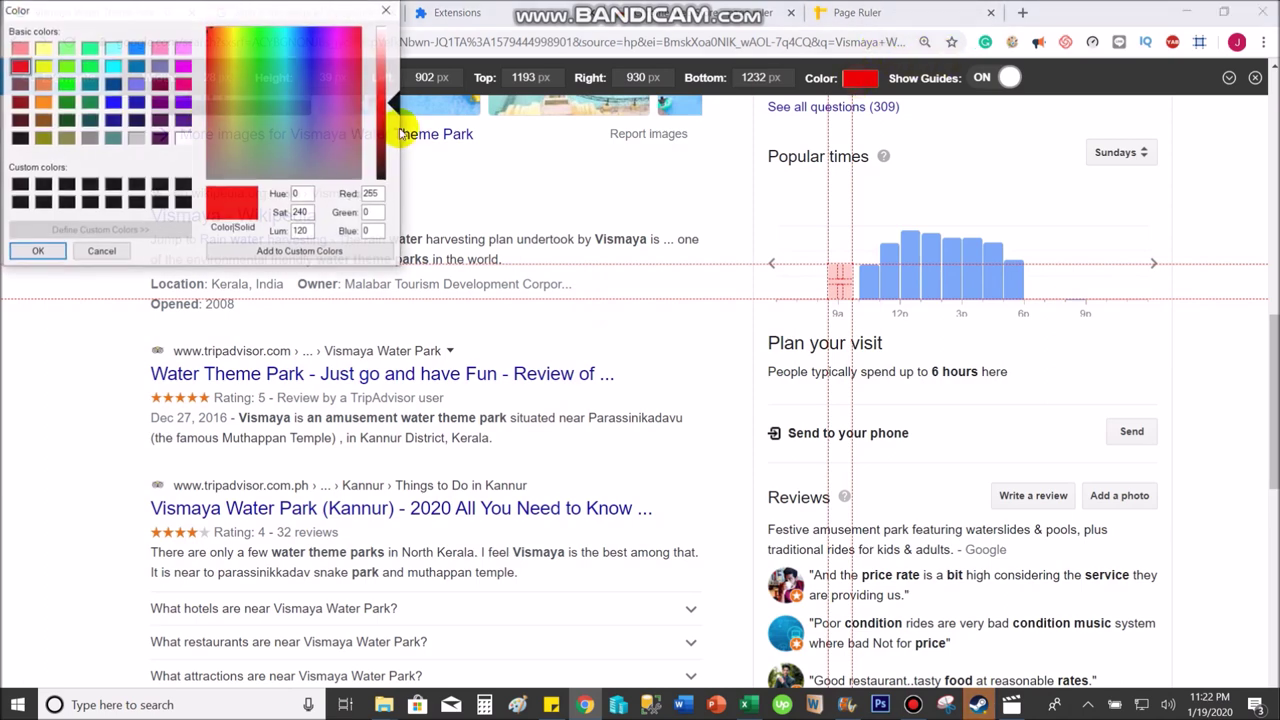
pyautogui.click(19, 47)
pyautogui.click(37, 252)
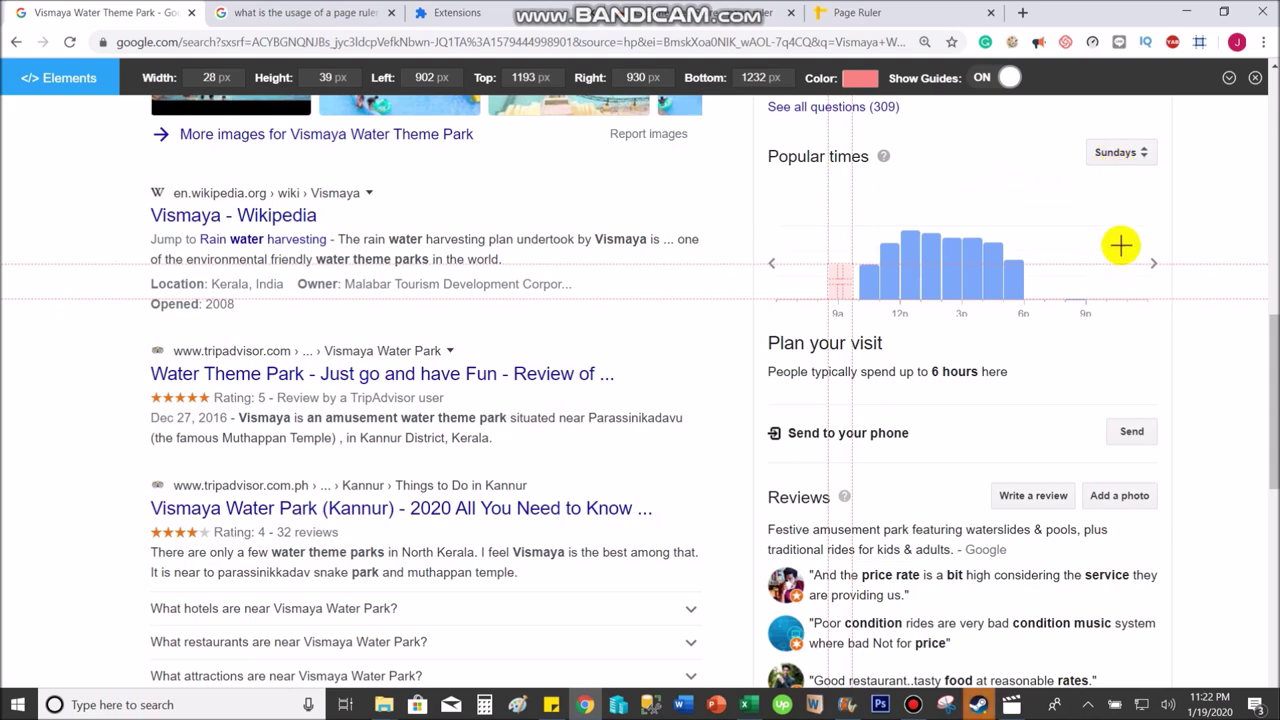
pyautogui.click(1199, 41)
pyautogui.click(1199, 41)
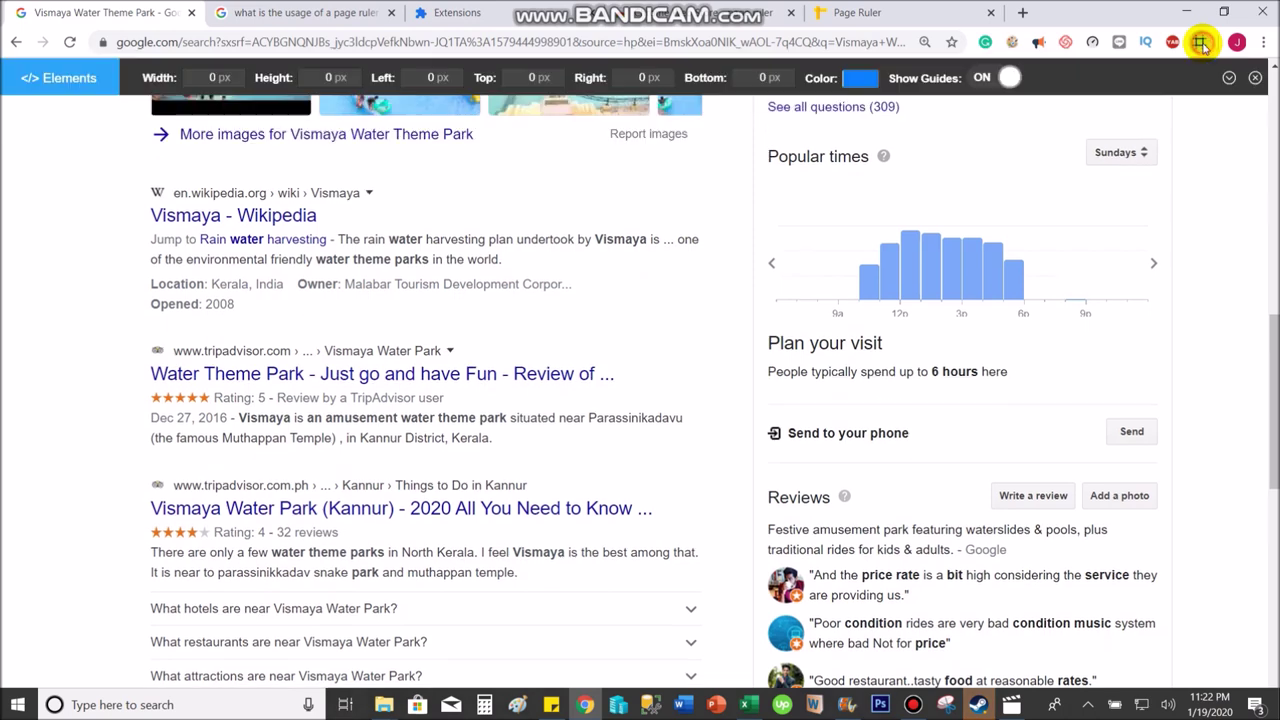
pyautogui.click(860, 78)
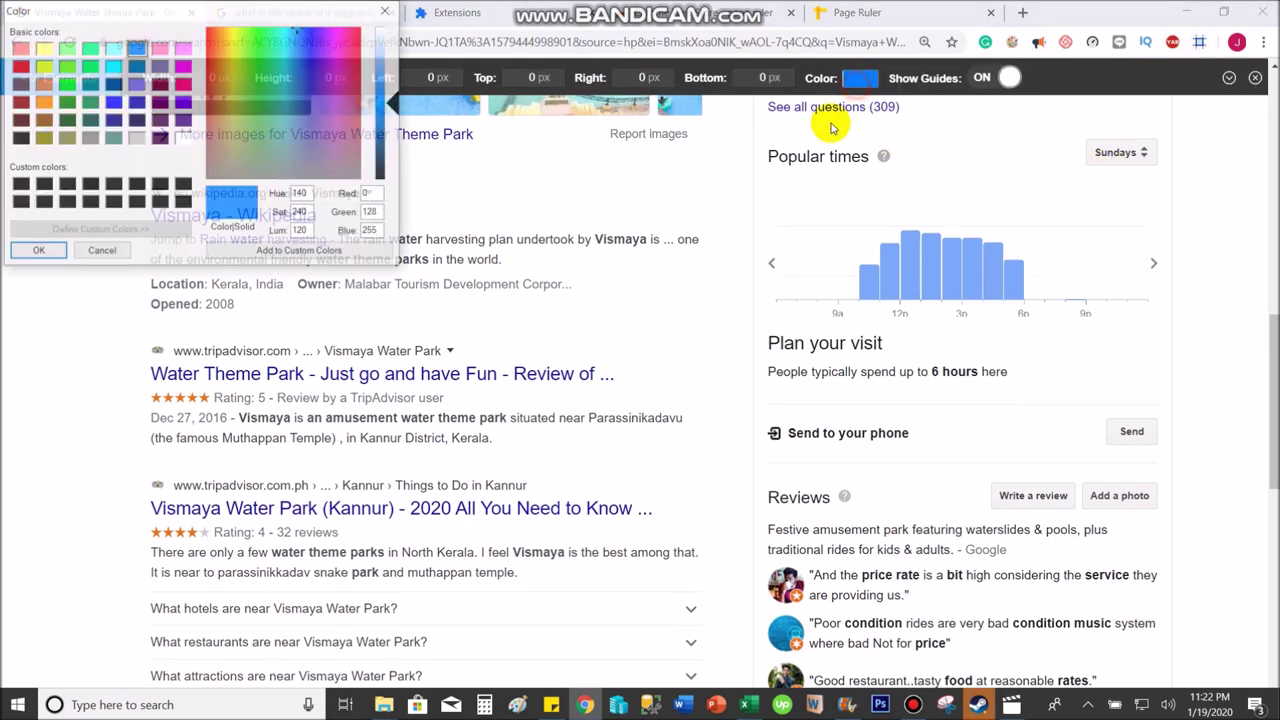
pyautogui.click(19, 47)
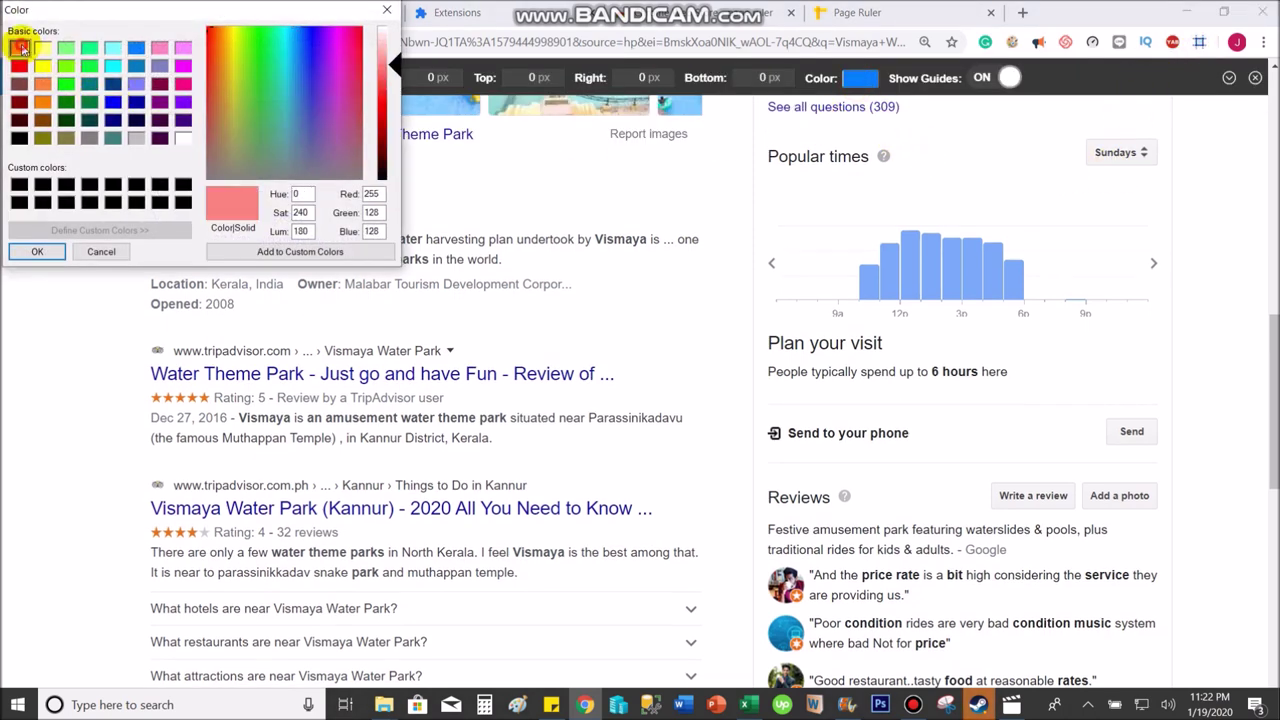
pyautogui.click(37, 251)
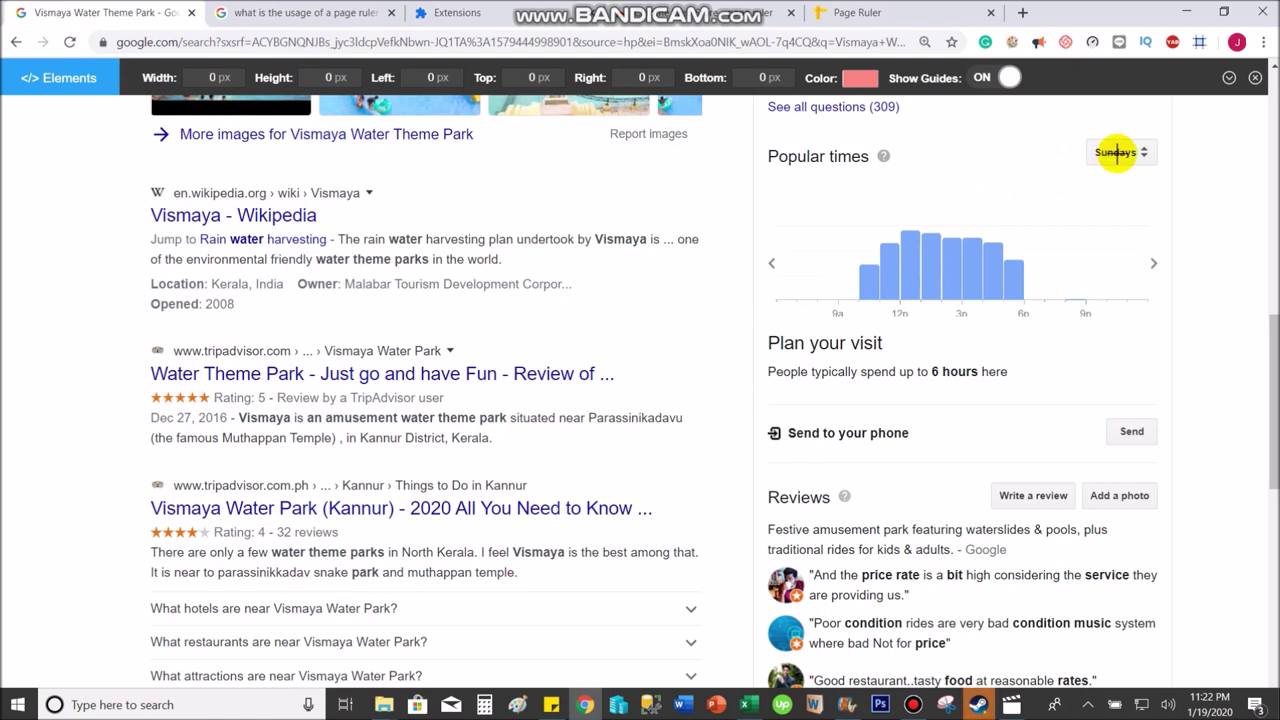
pyautogui.click(1200, 41)
# Reset the Popular times day dropdown so the chart shows Sundays.
pyautogui.click(1118, 128)
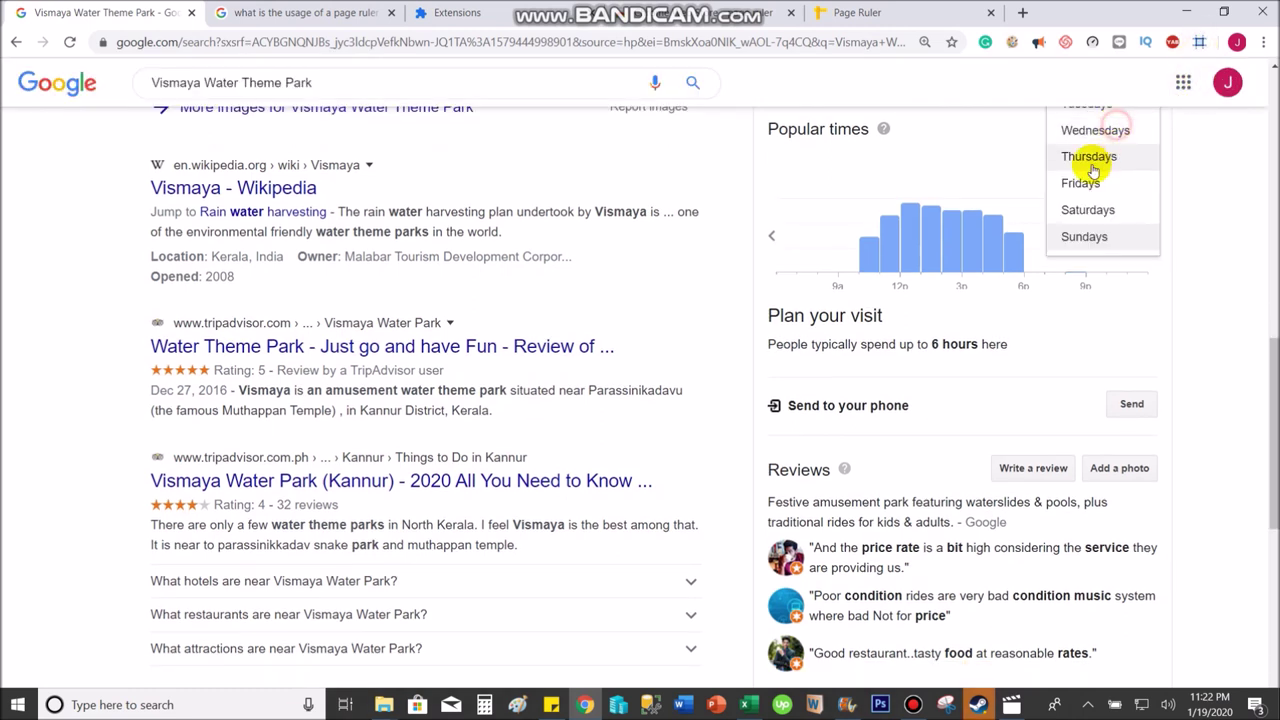
pyautogui.click(1088, 236)
pyautogui.click(1107, 138)
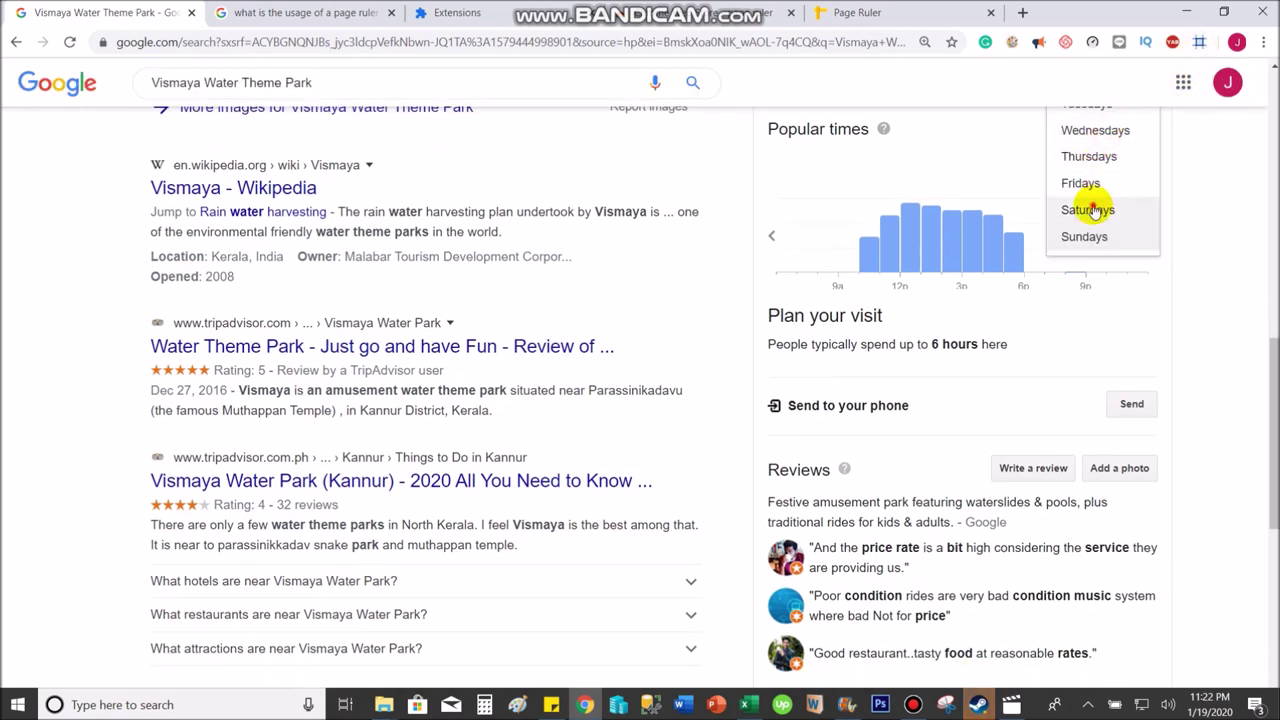
pyautogui.click(1094, 209)
pyautogui.click(1148, 237)
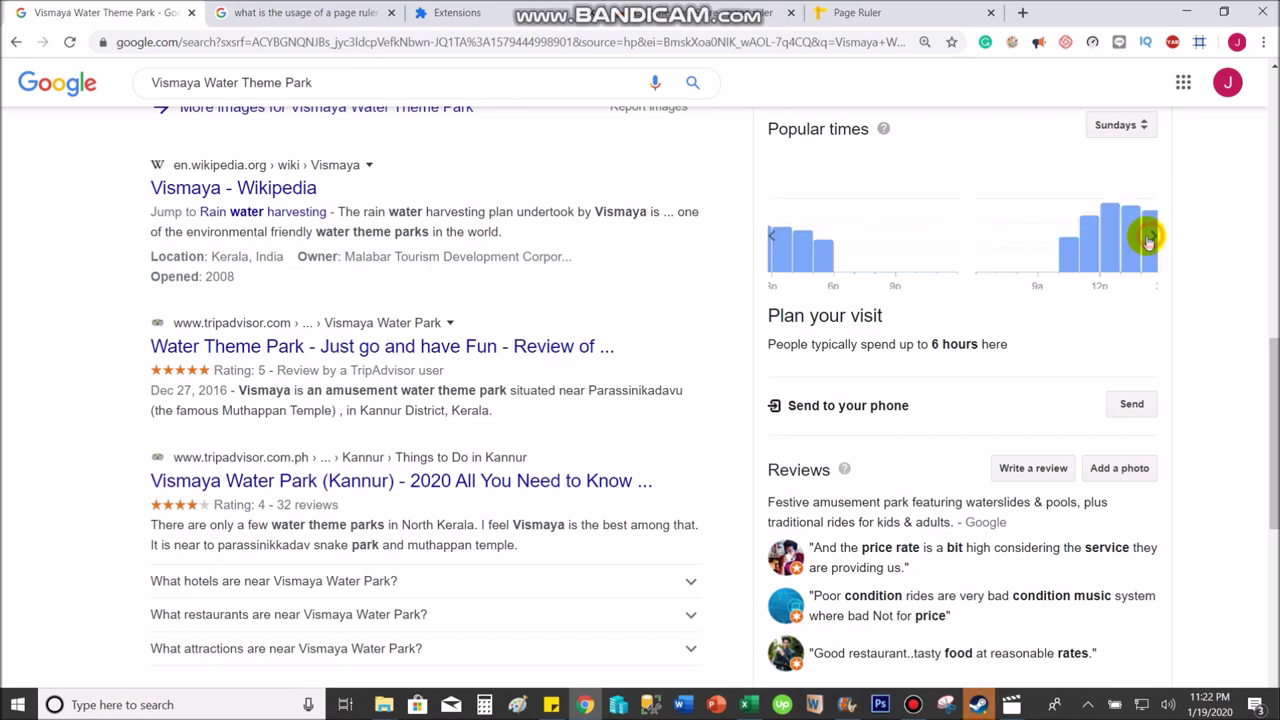
# Turn on Page Ruler with pink guides and measure the first Sunday bar at 32 × 38 px.
pyautogui.click(1200, 43)
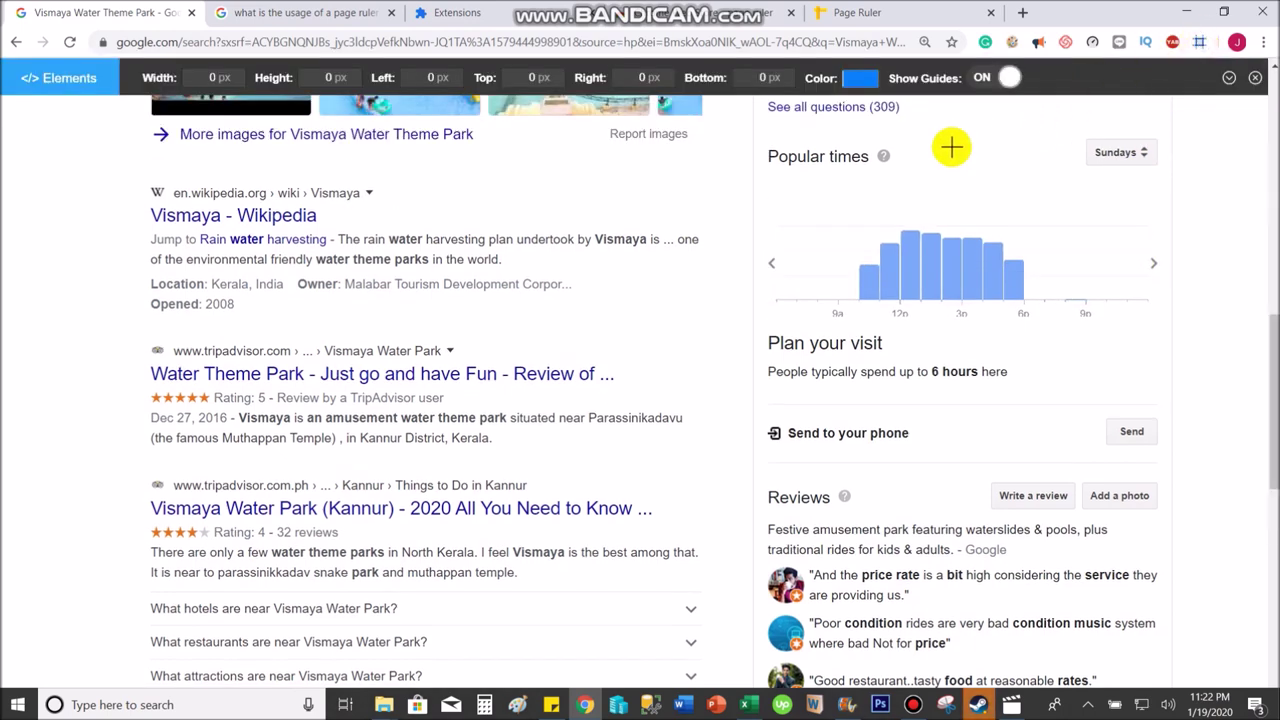
pyautogui.click(860, 78)
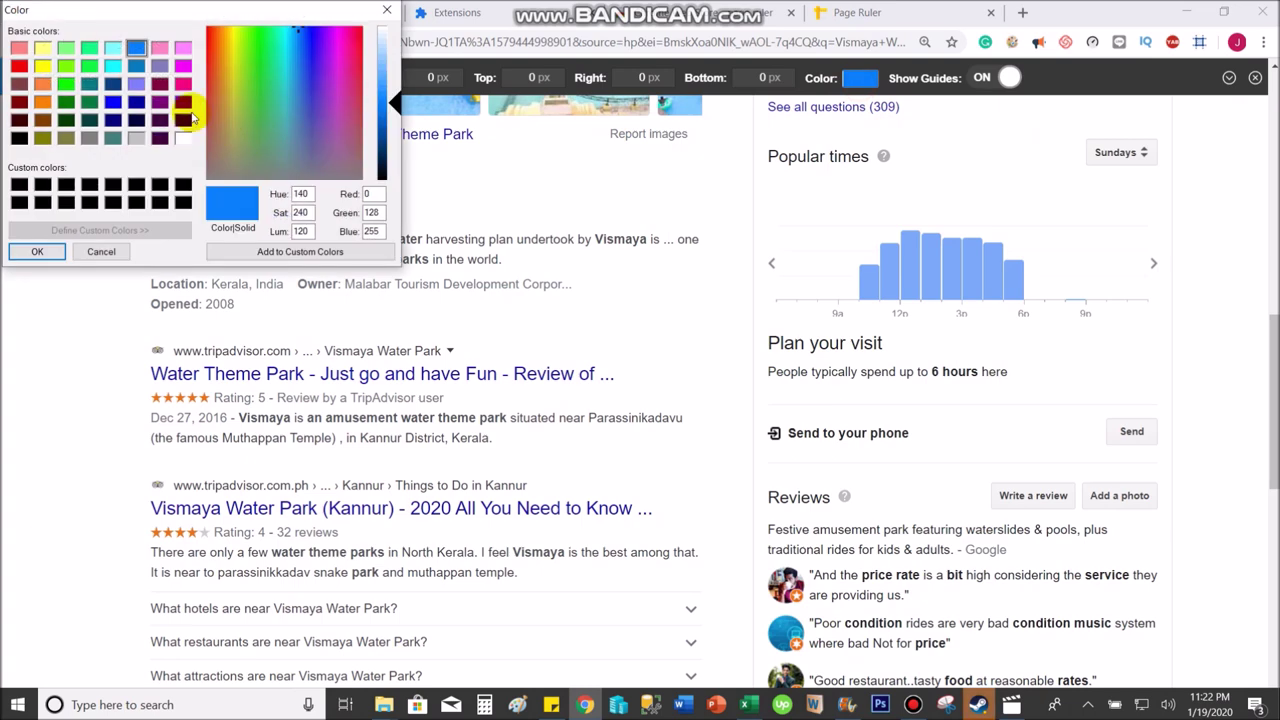
pyautogui.click(19, 47)
pyautogui.click(37, 252)
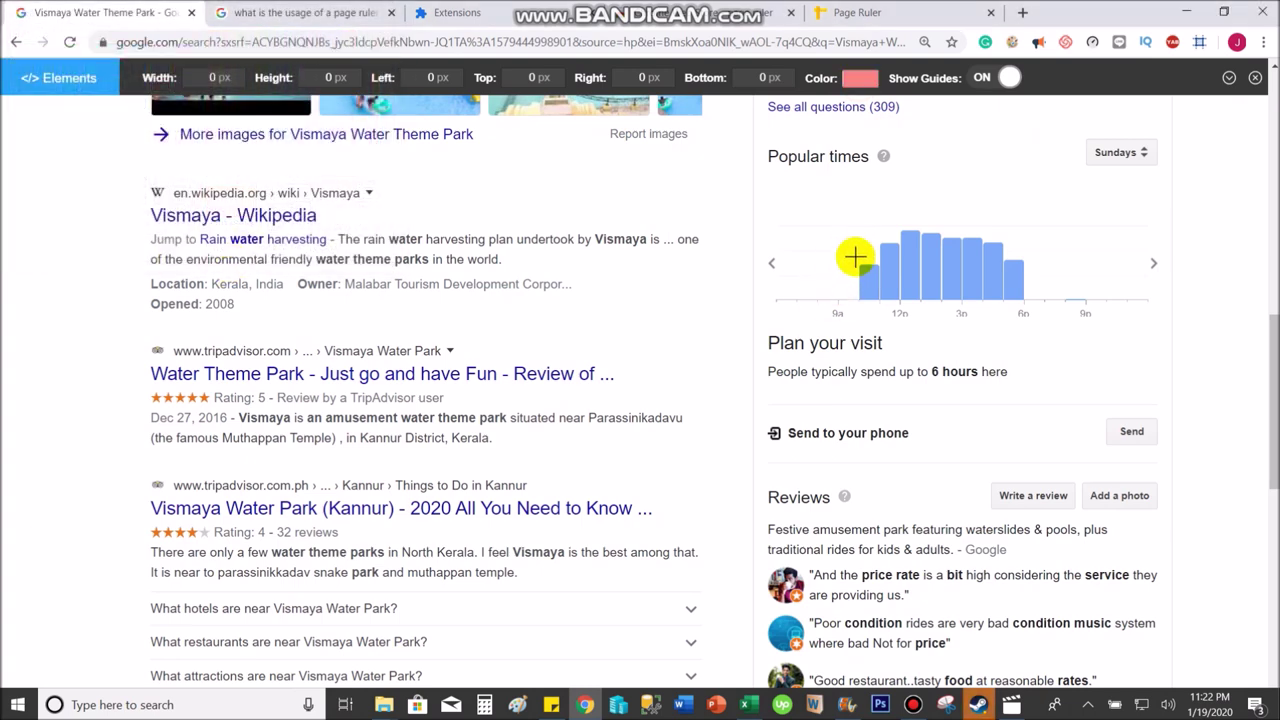
pyautogui.moveTo(850, 266); pyautogui.dragTo(819, 304)
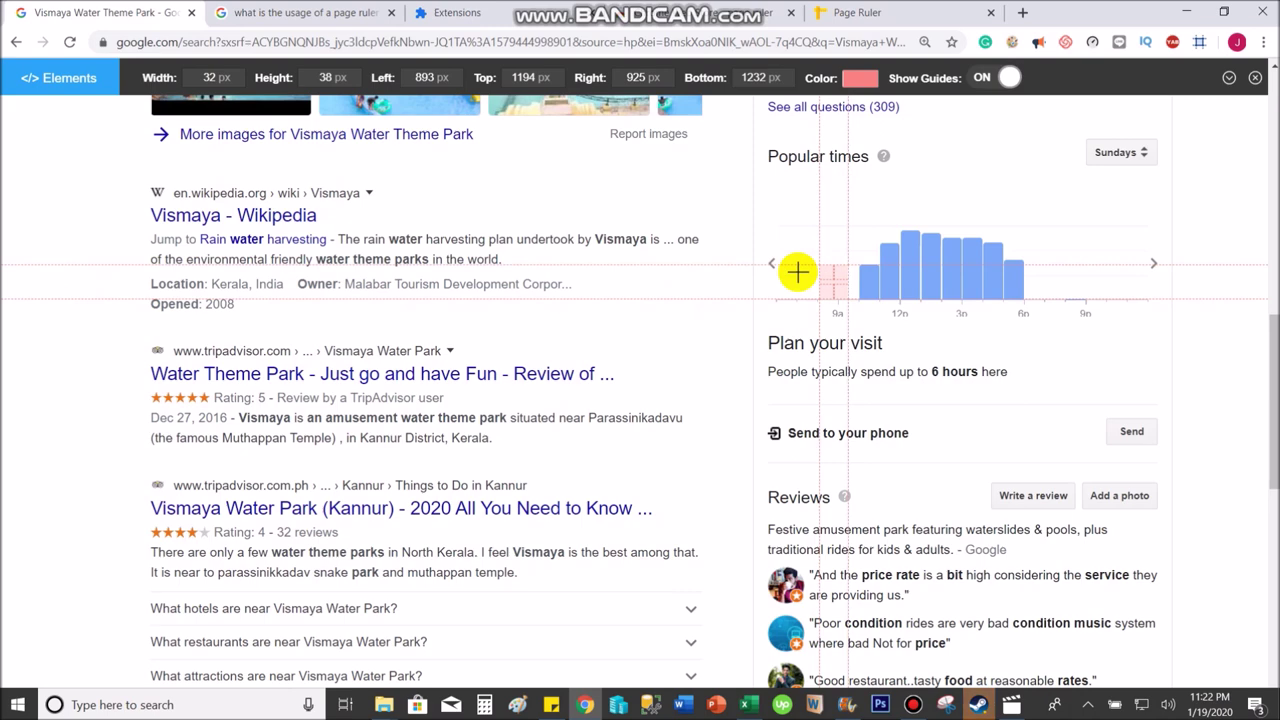
# Record the 38 px Sunday 10:00 height in F9.
pyautogui.hotkey('alt', 'Tab')
pyautogui.press('Tab')
pyautogui.write('38')
pyautogui.press('Tab')
pyautogui.hotkey('alt', 'Tab')
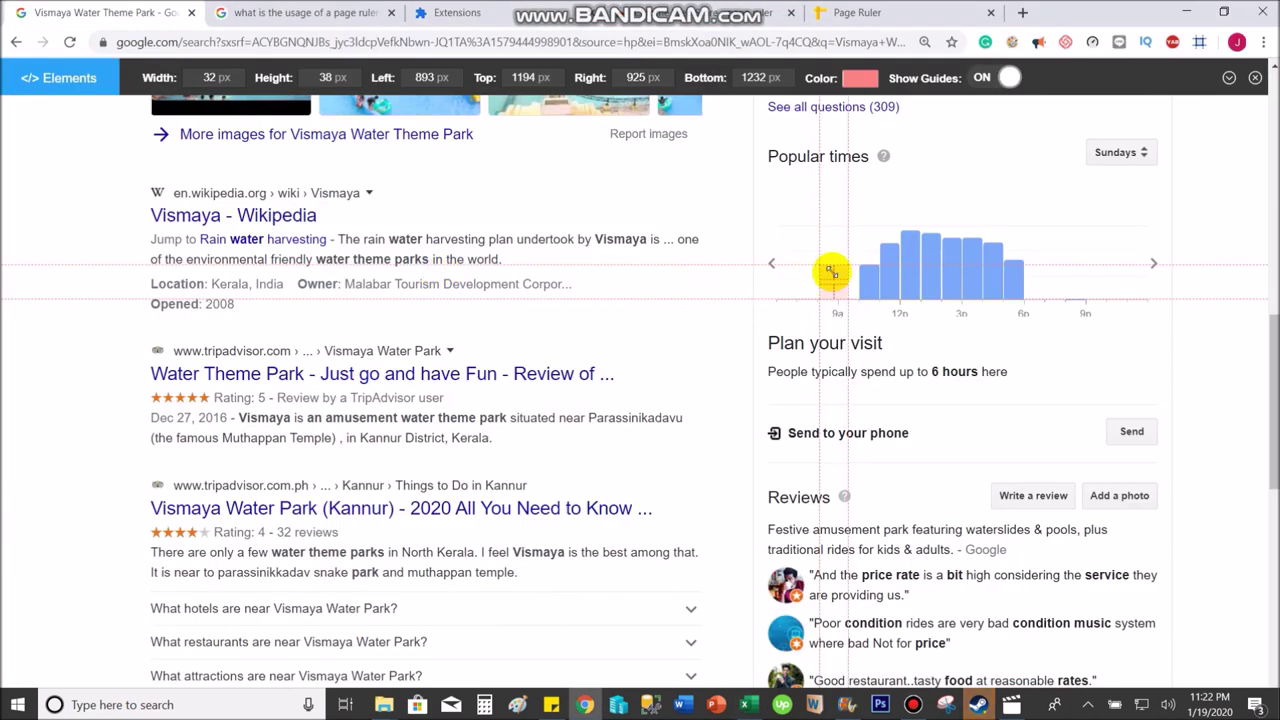
# Measure Sunday's 11:00 and 12:00 bars (61 px, 75 px) and record them in G9–H9.
pyautogui.moveTo(871, 244); pyautogui.dragTo(816, 305)
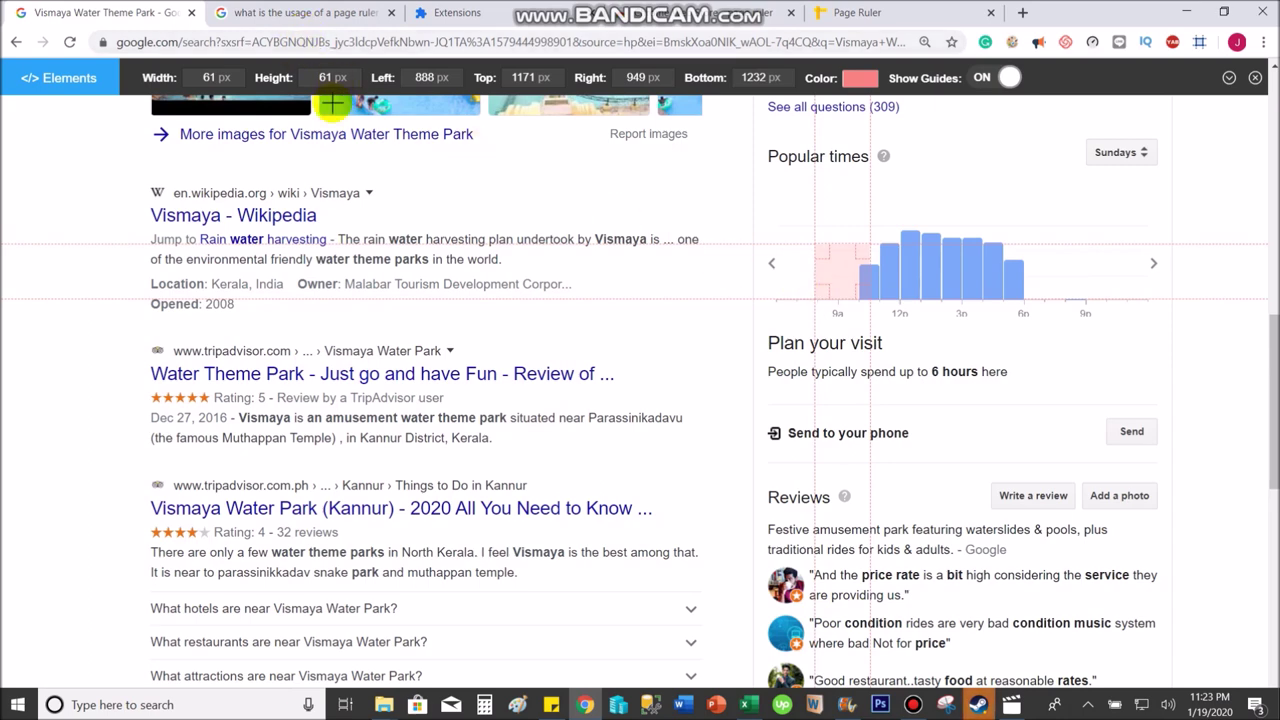
pyautogui.hotkey('alt', 'Tab')
pyautogui.hotkey('alt', 'Tab')
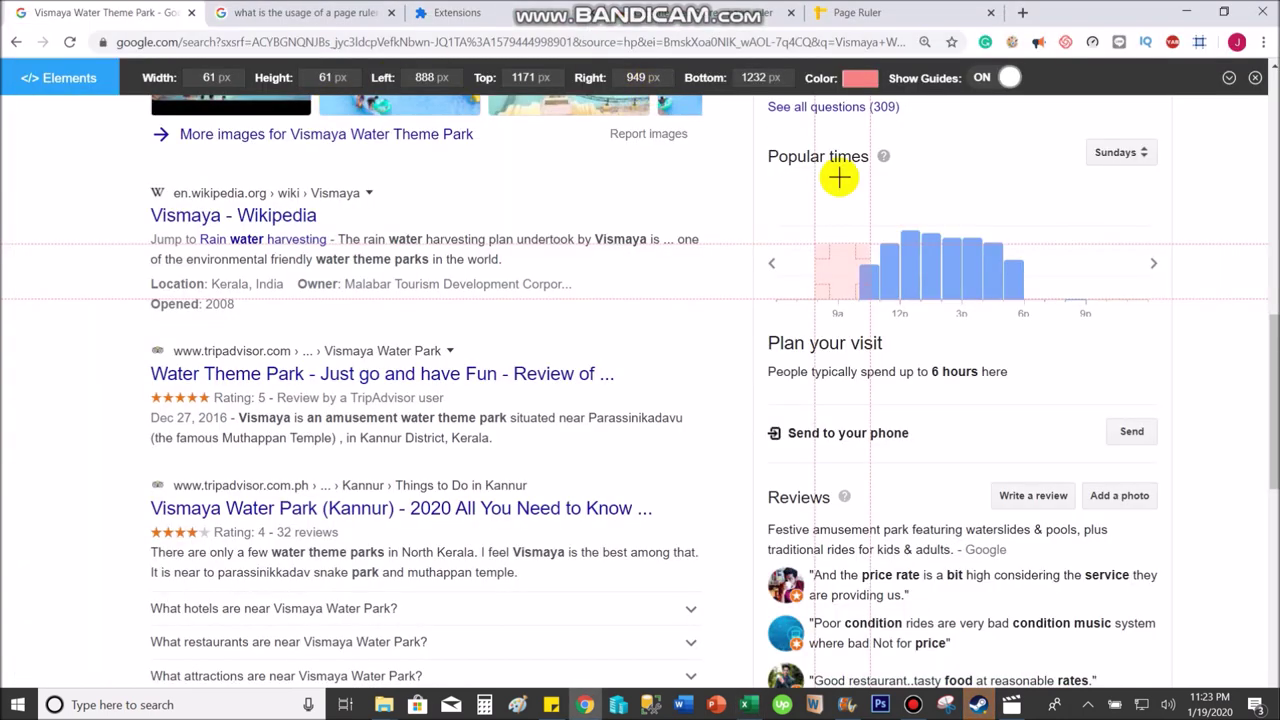
pyautogui.moveTo(889, 230); pyautogui.dragTo(830, 305)
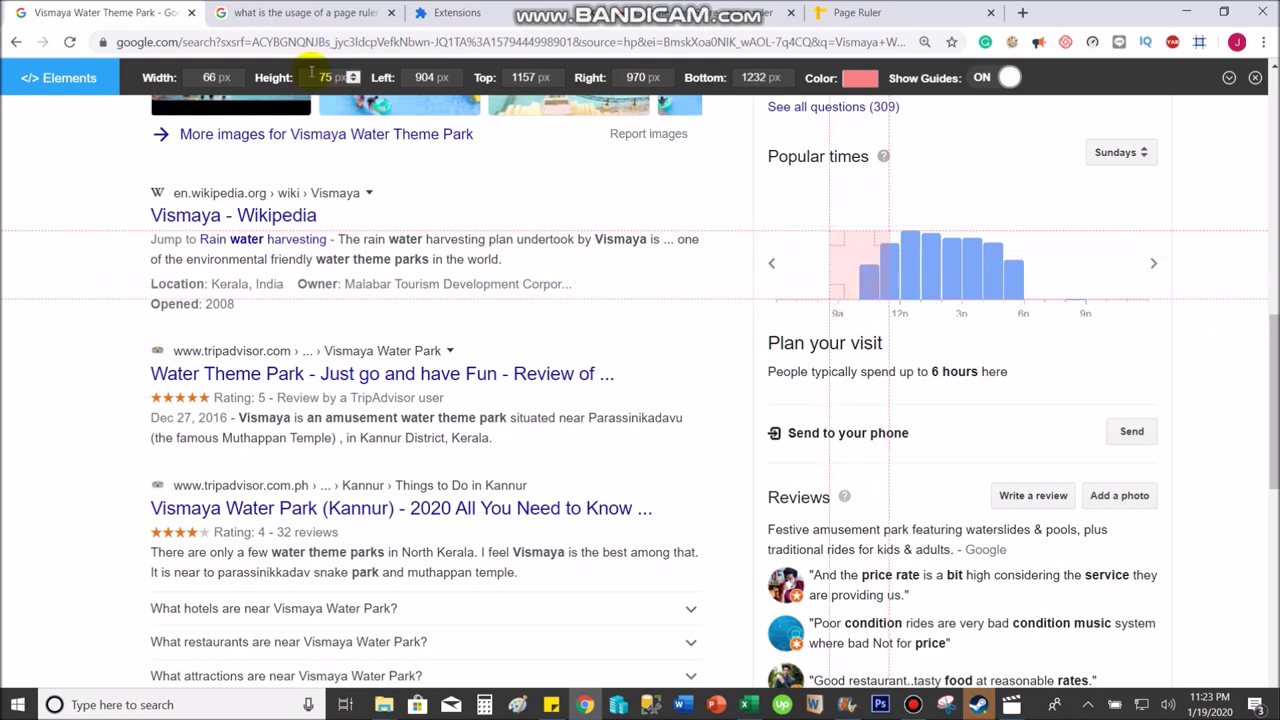
pyautogui.hotkey('alt', 'Tab')
pyautogui.write('75')
pyautogui.press('Tab')
pyautogui.hotkey('alt', 'Tab')
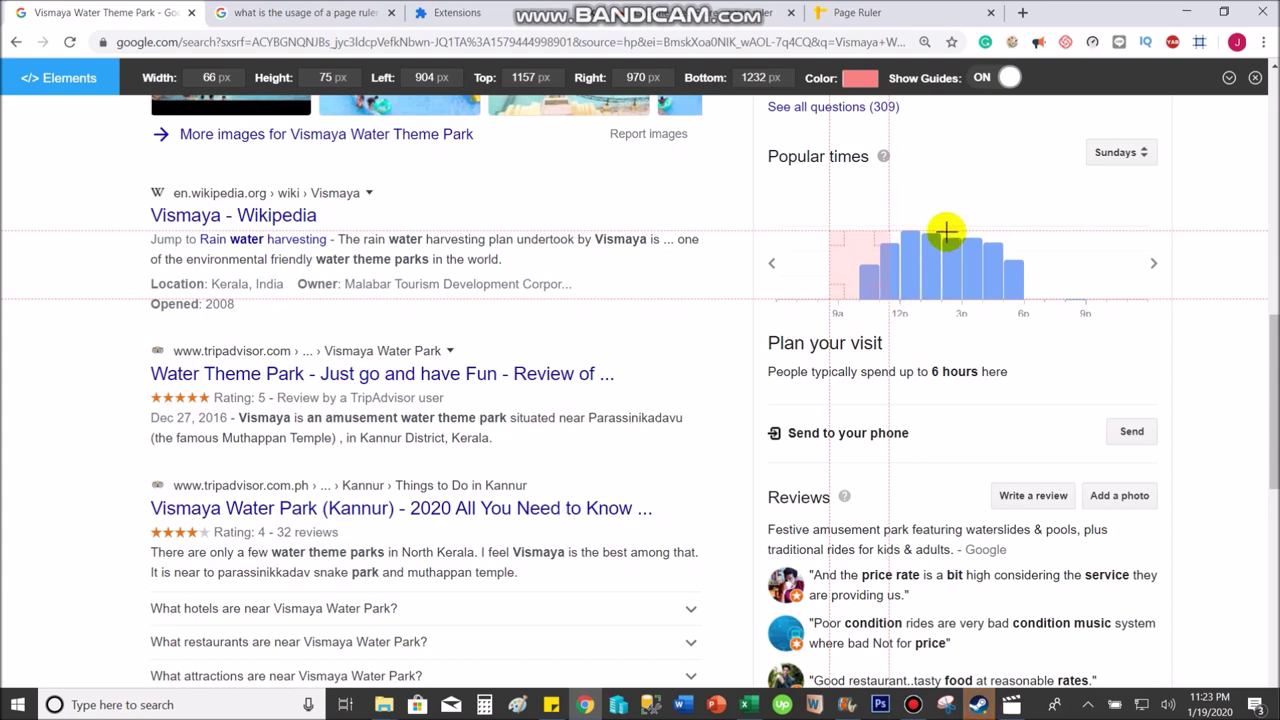
# Measure Sunday's 13:00 bar and record 74 px in I9.
pyautogui.moveTo(941, 234); pyautogui.dragTo(968, 300)
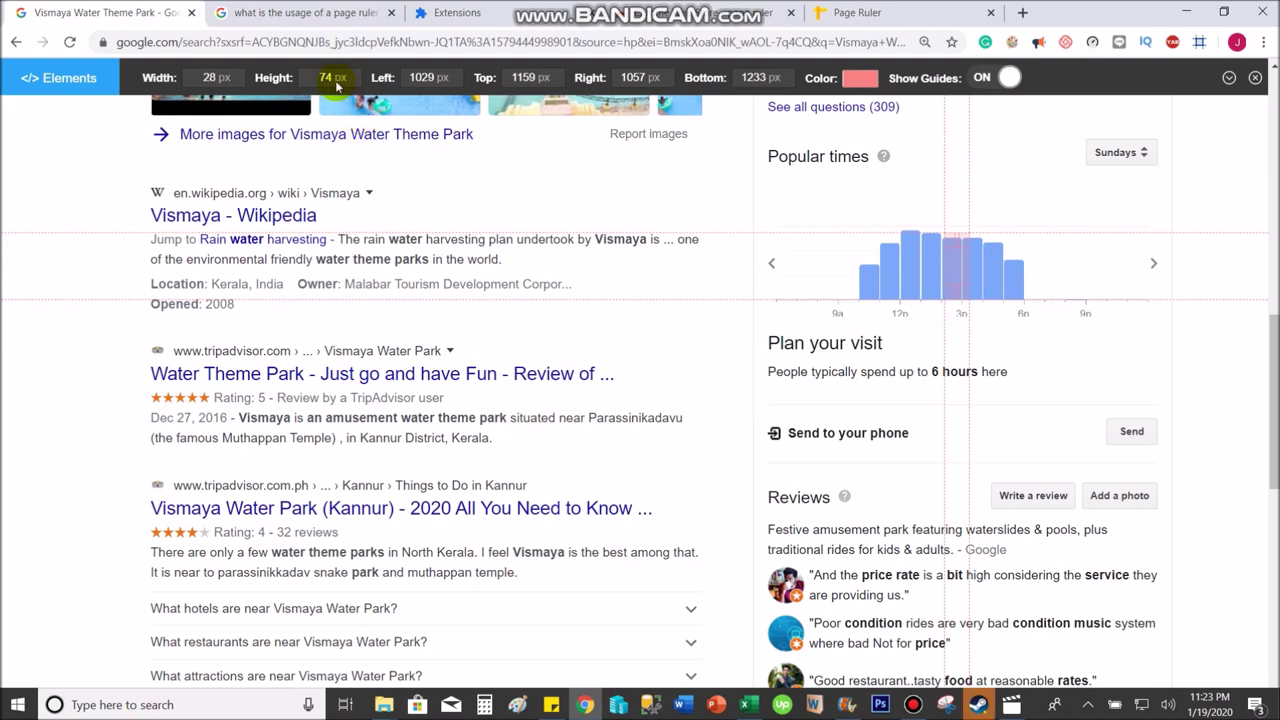
pyautogui.hotkey('alt', 'Tab')
pyautogui.write('7')
pyautogui.press('Tab')
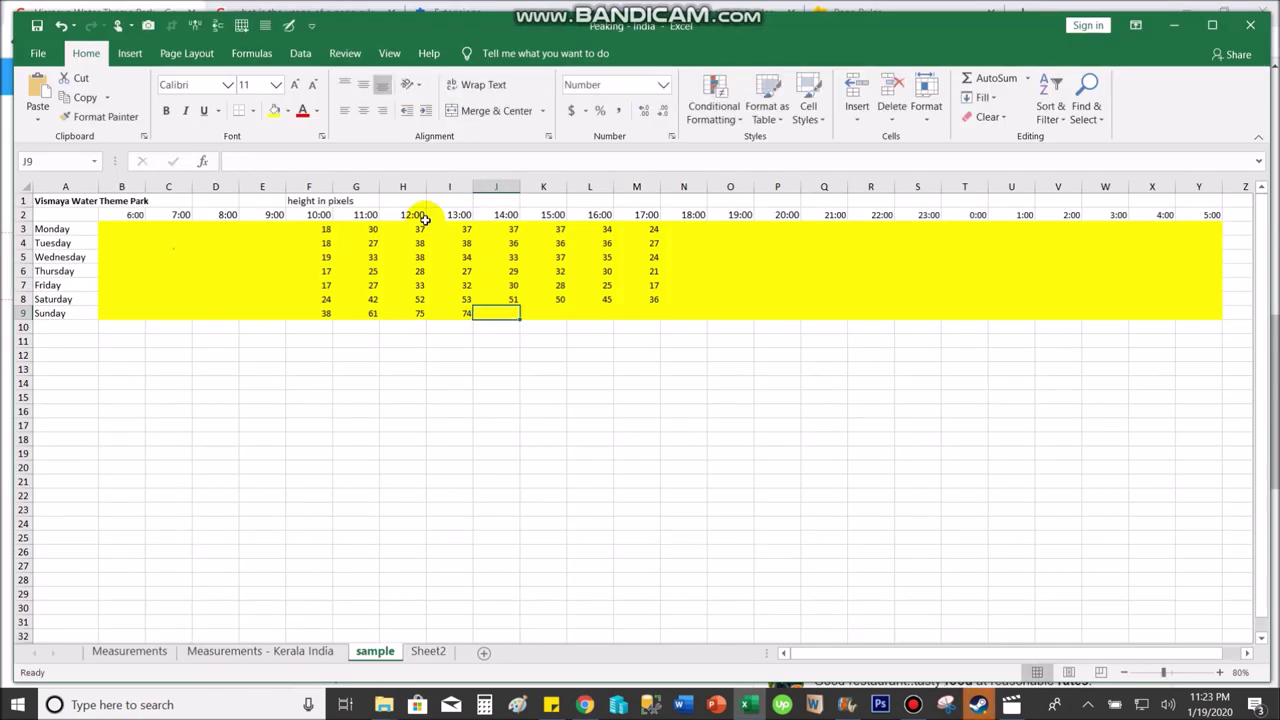
# Measure Sunday's 14:00 bar and record 69 px in J9.
pyautogui.hotkey('alt', 'Tab')
pyautogui.click(961, 237)
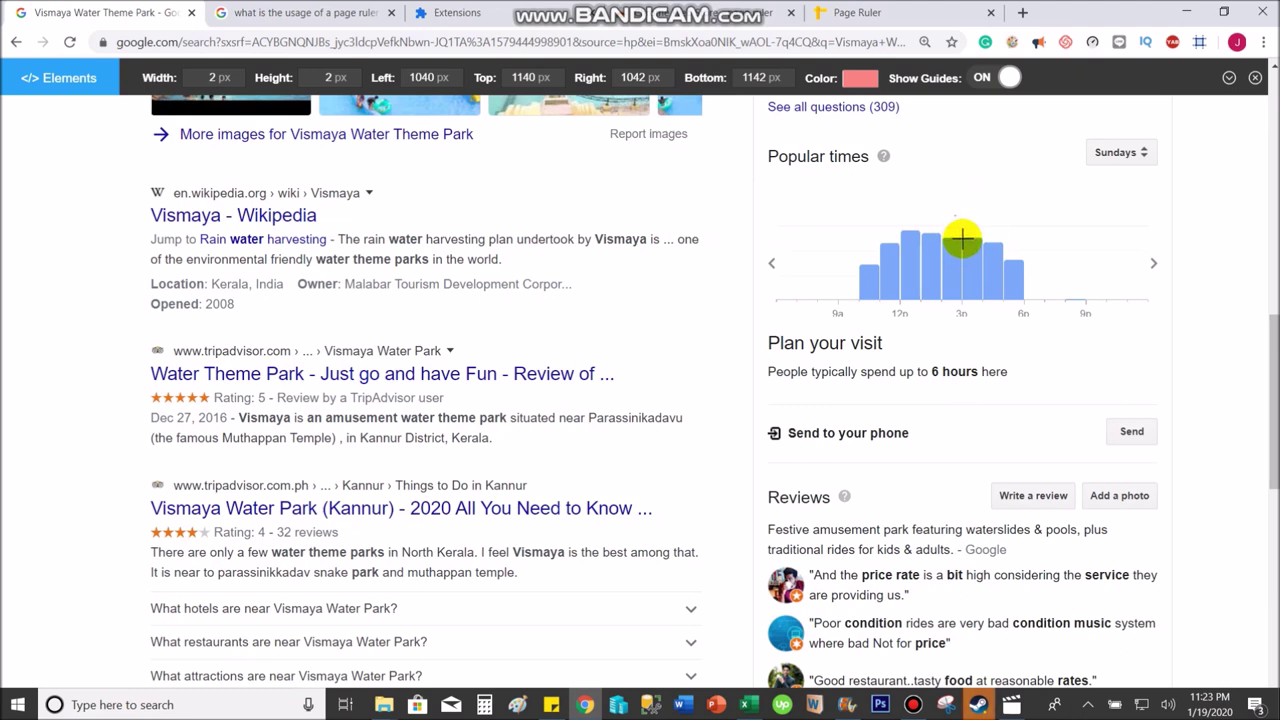
pyautogui.click(964, 228)
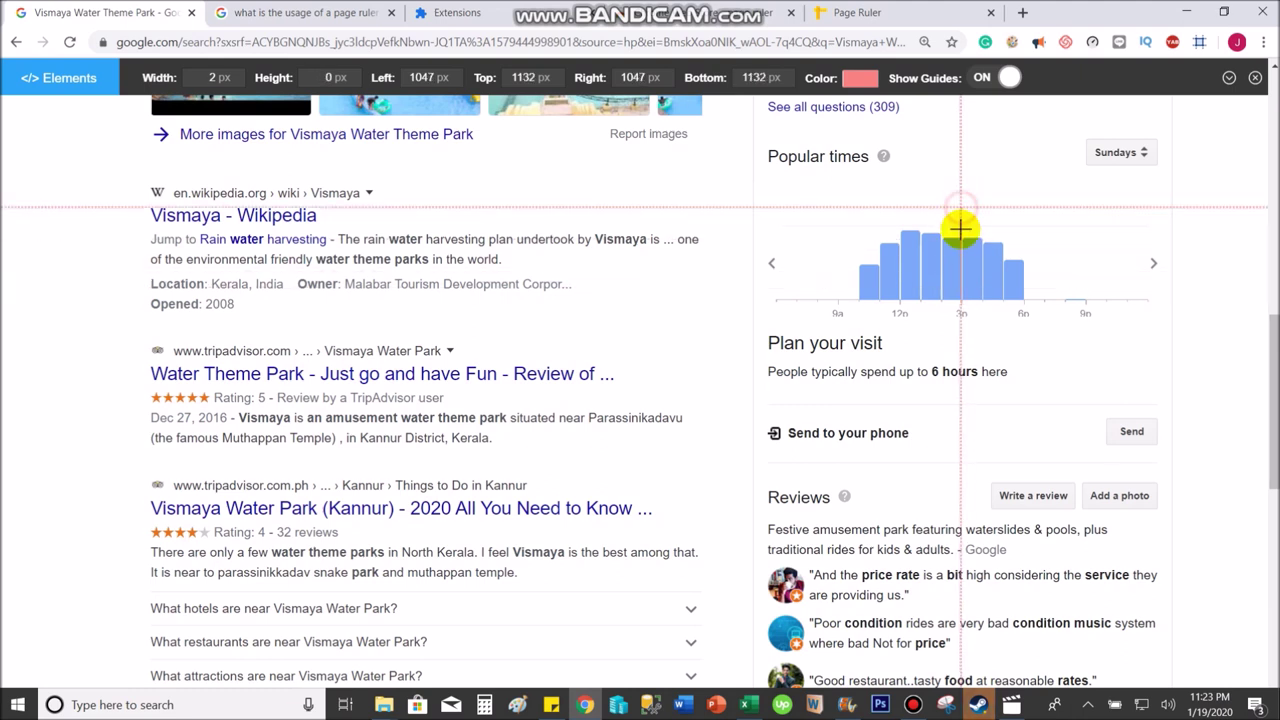
pyautogui.click(962, 240)
pyautogui.moveTo(962, 240); pyautogui.dragTo(952, 304)
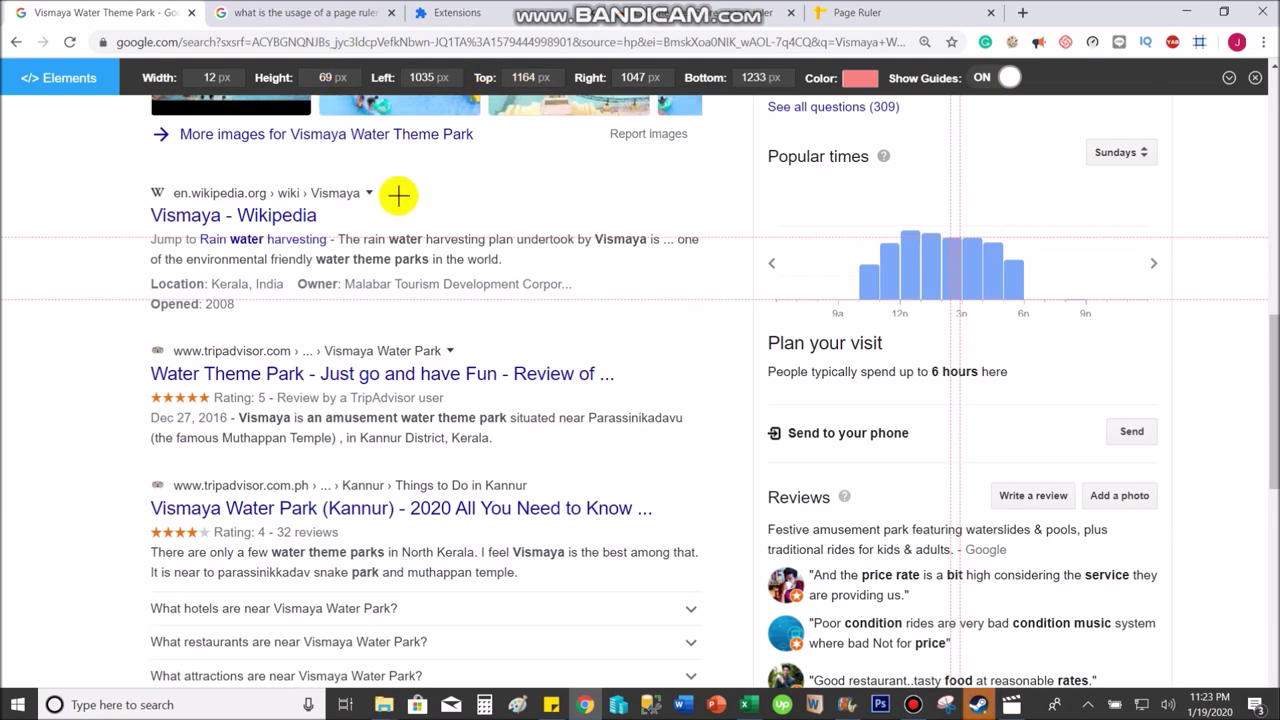
pyautogui.hotkey('alt', 'Tab')
pyautogui.write('69')
pyautogui.press('Tab')
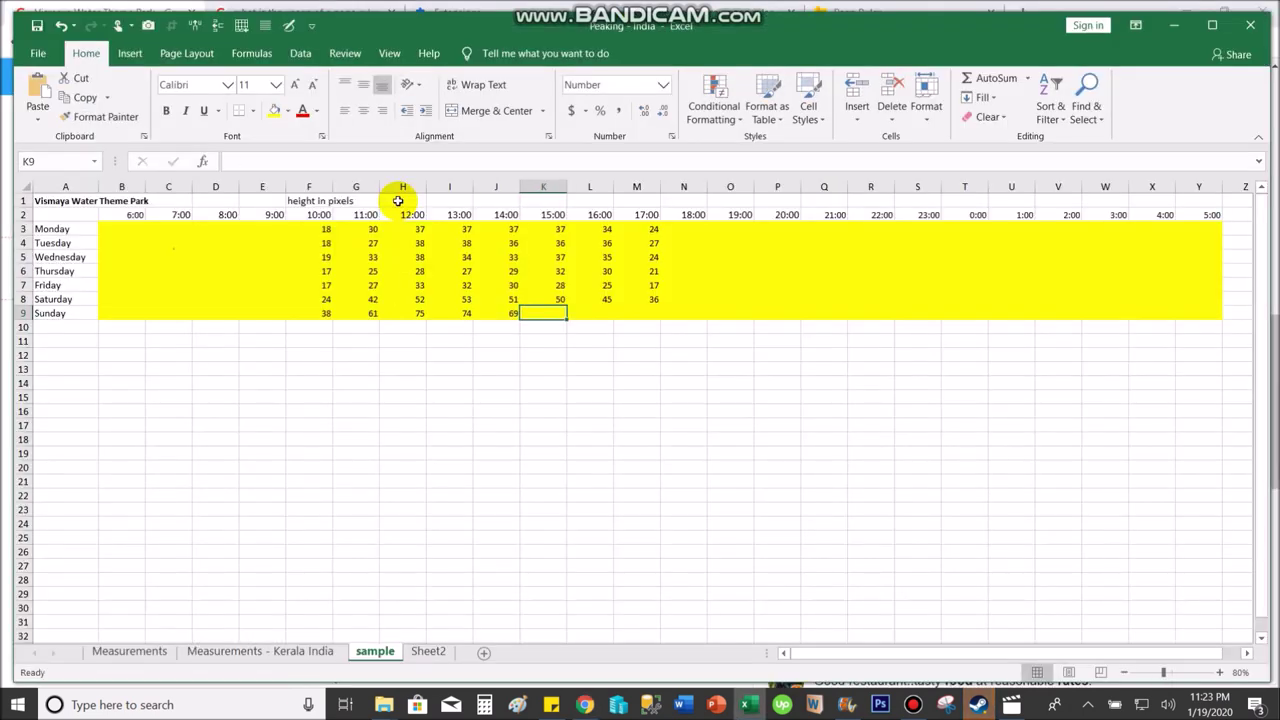
# Measure the next Sunday bar and record 54 px in K9.
pyautogui.hotkey('alt', 'Tab')
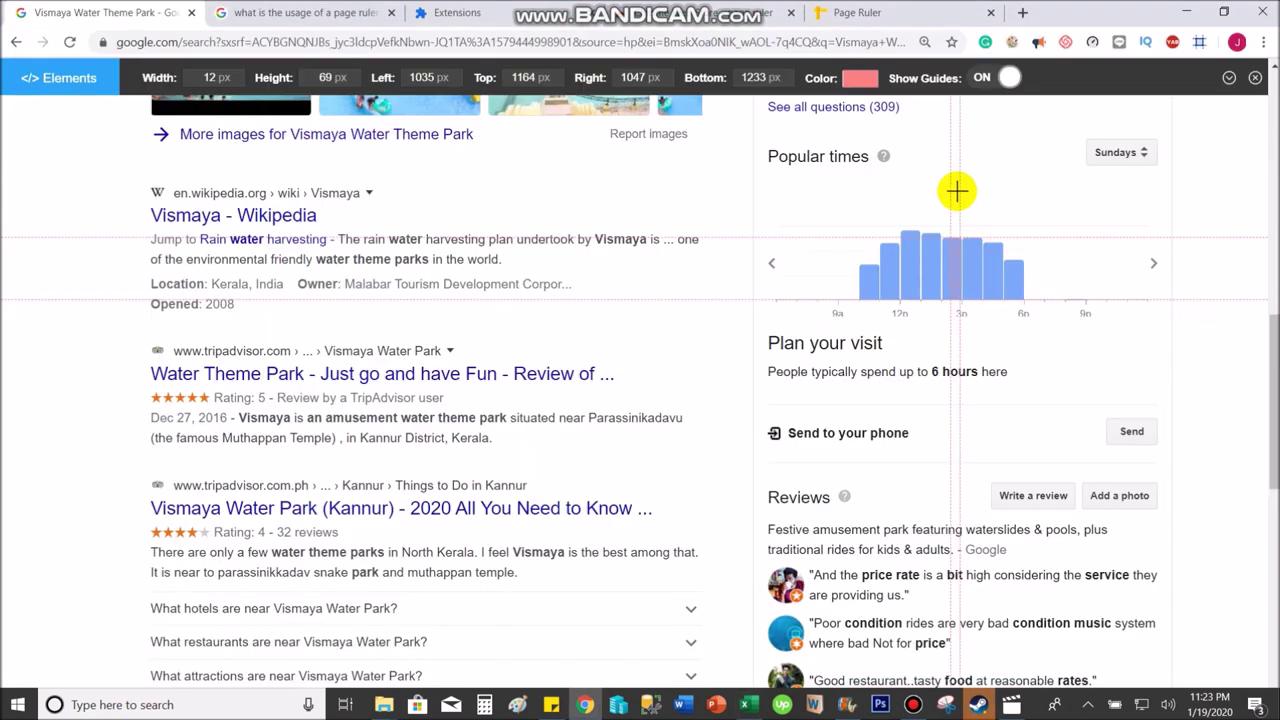
pyautogui.click(998, 240)
pyautogui.moveTo(1006, 244); pyautogui.dragTo(1036, 306)
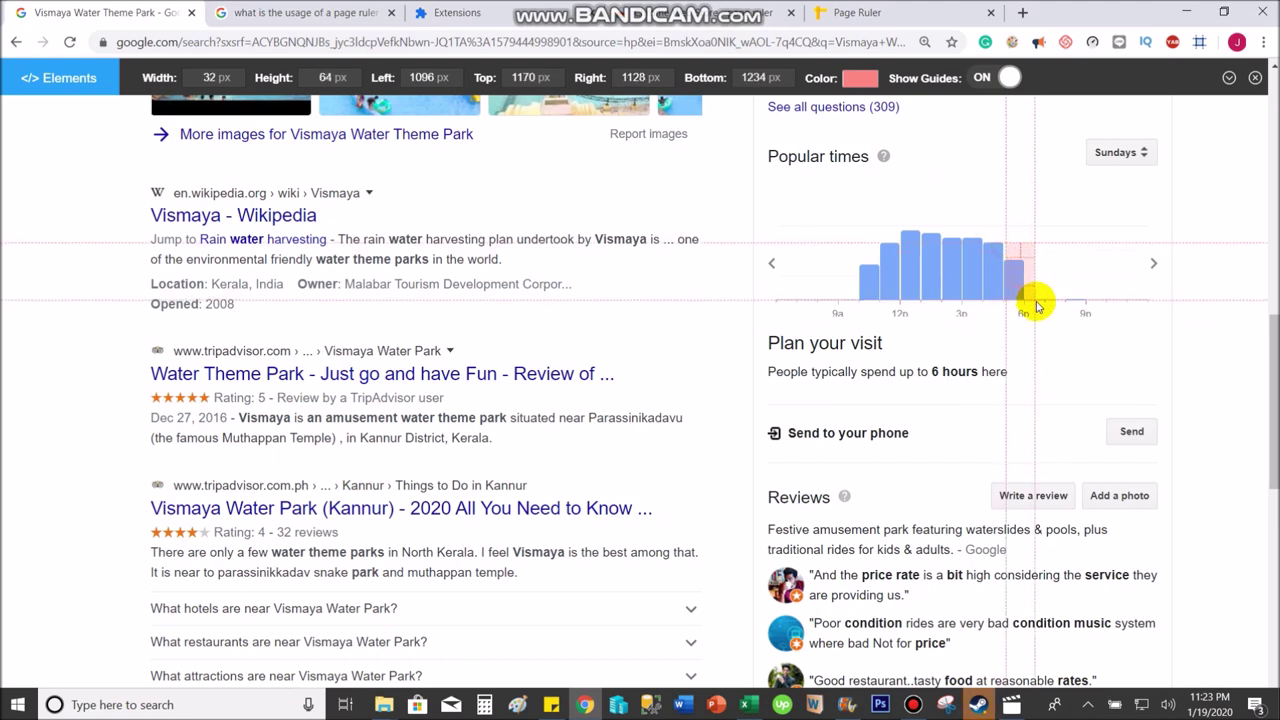
pyautogui.hotkey('alt', 'Tab')
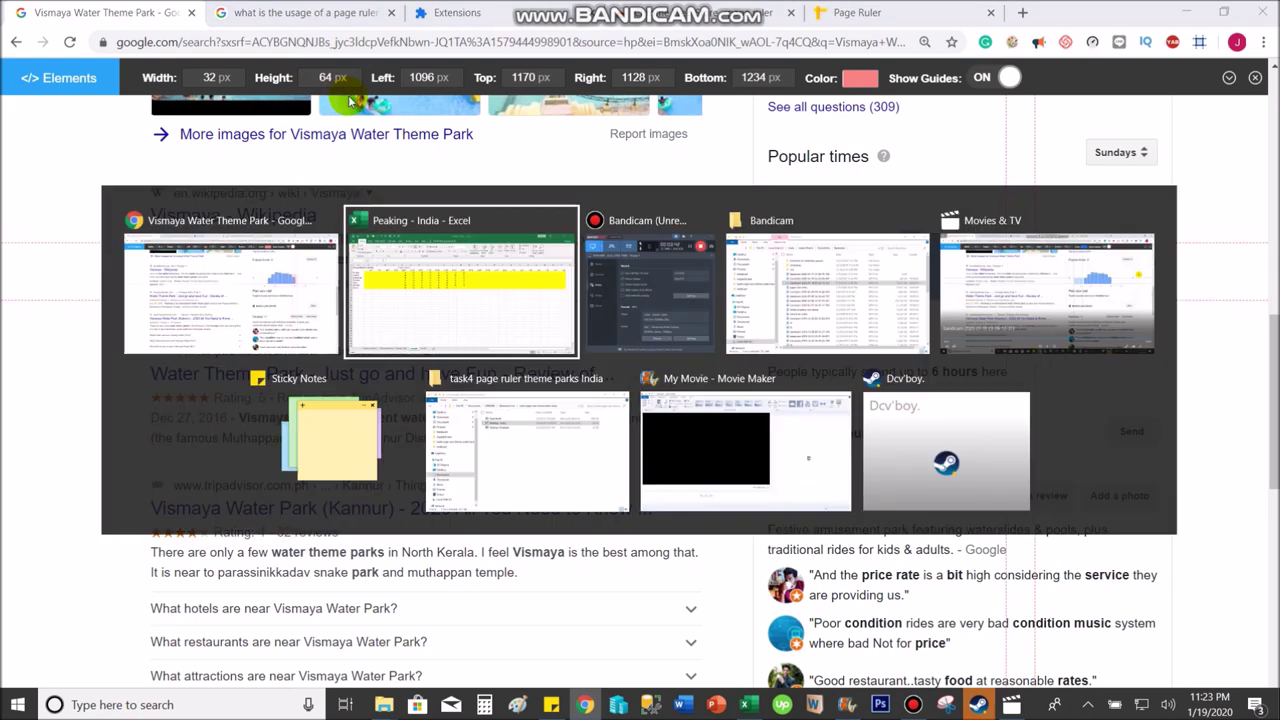
pyautogui.write('54')
pyautogui.press('Tab')
pyautogui.hotkey('alt', 'Tab')
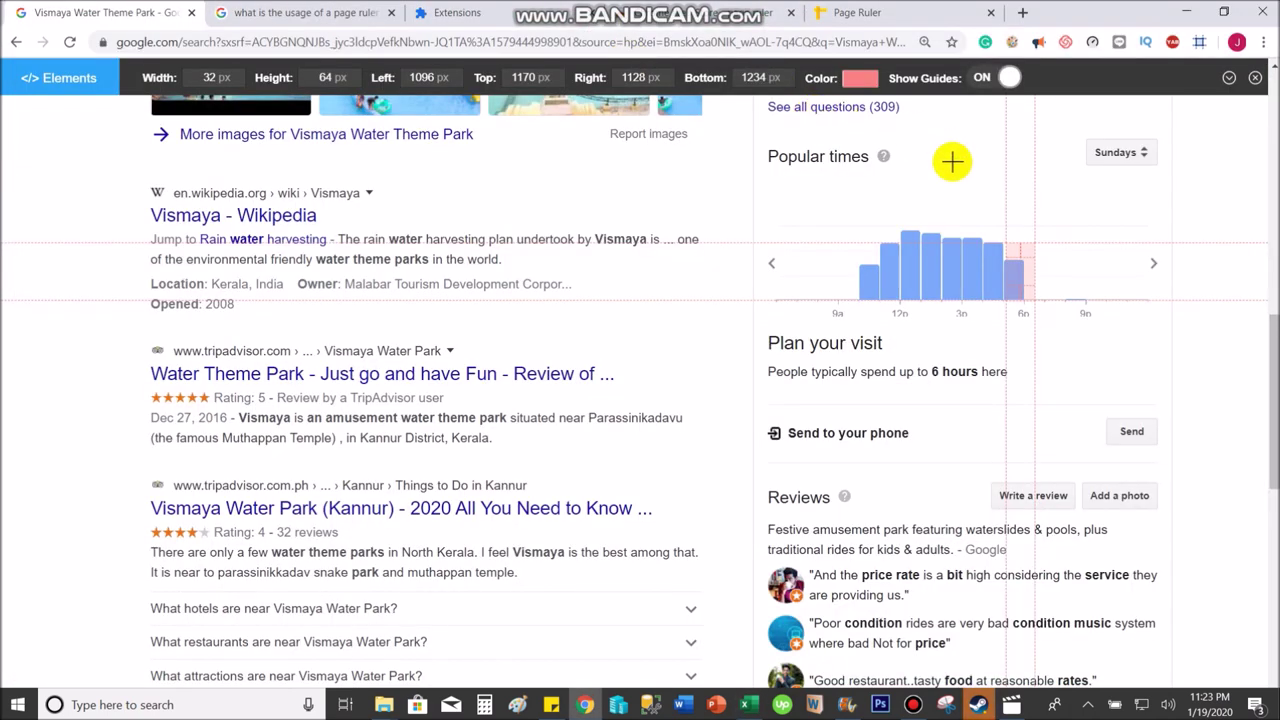
pyautogui.click(1061, 213)
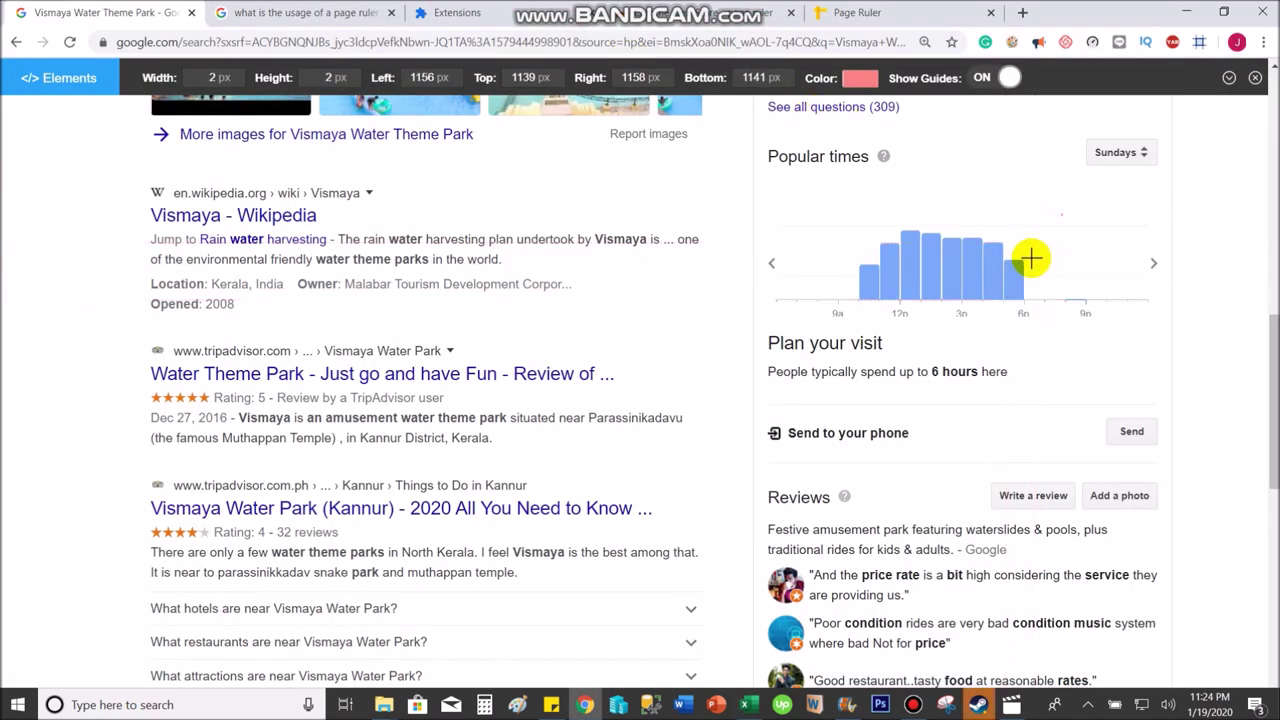
# Measure Sunday's 17:00 bar at 27 × 44 px and enter 44 in M9.
pyautogui.moveTo(1030, 260); pyautogui.dragTo(1056, 302)
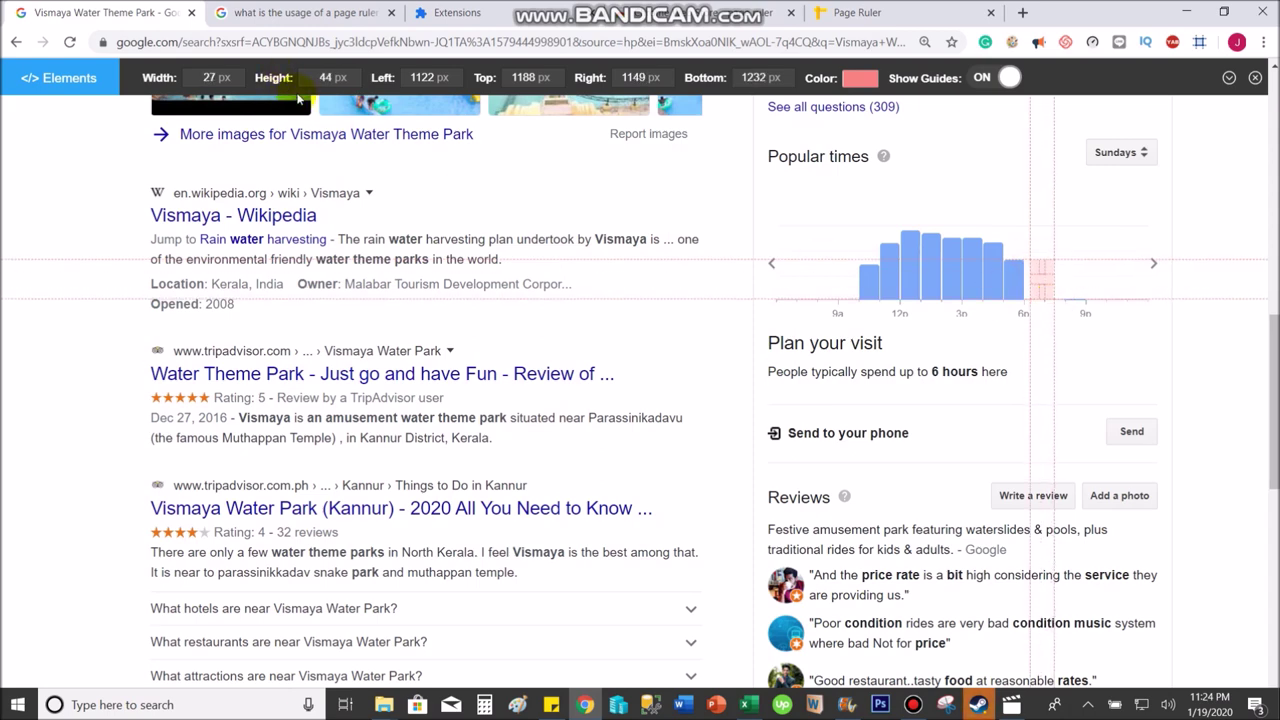
pyautogui.hotkey('alt', 'Tab')
pyautogui.write('44')
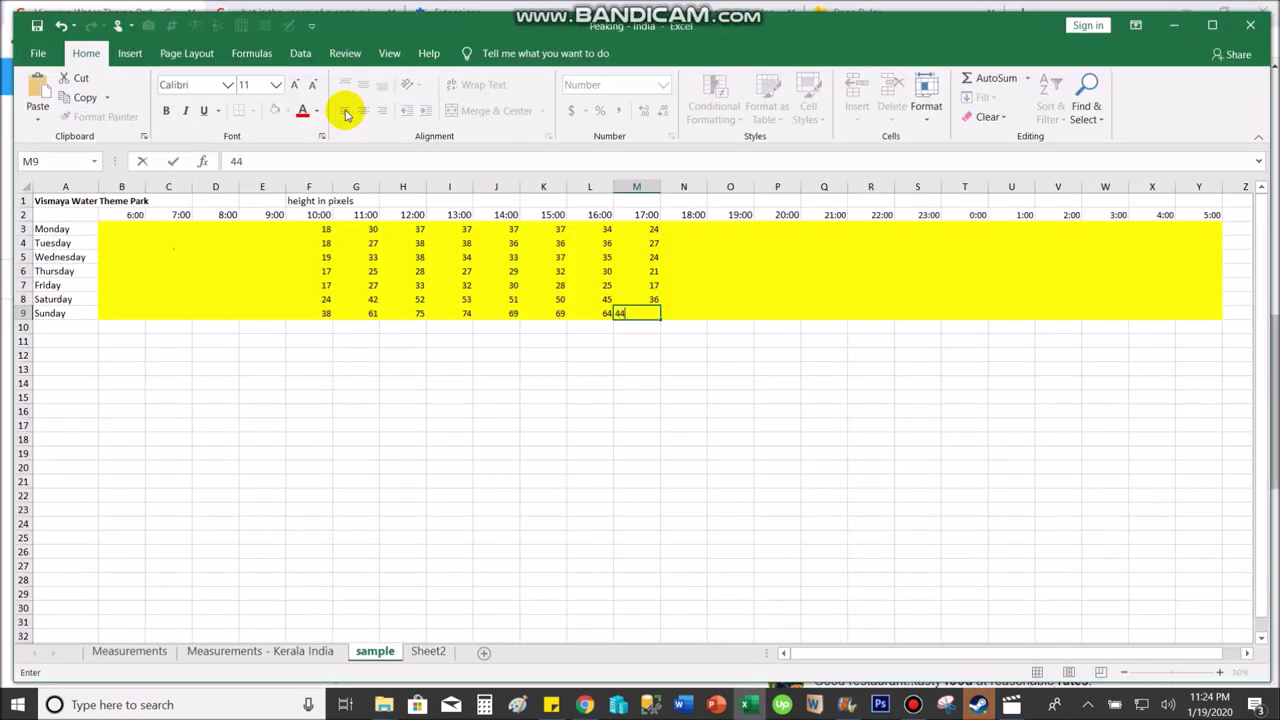
pyautogui.press('Tab')
pyautogui.hotkey('alt', 'Tab')
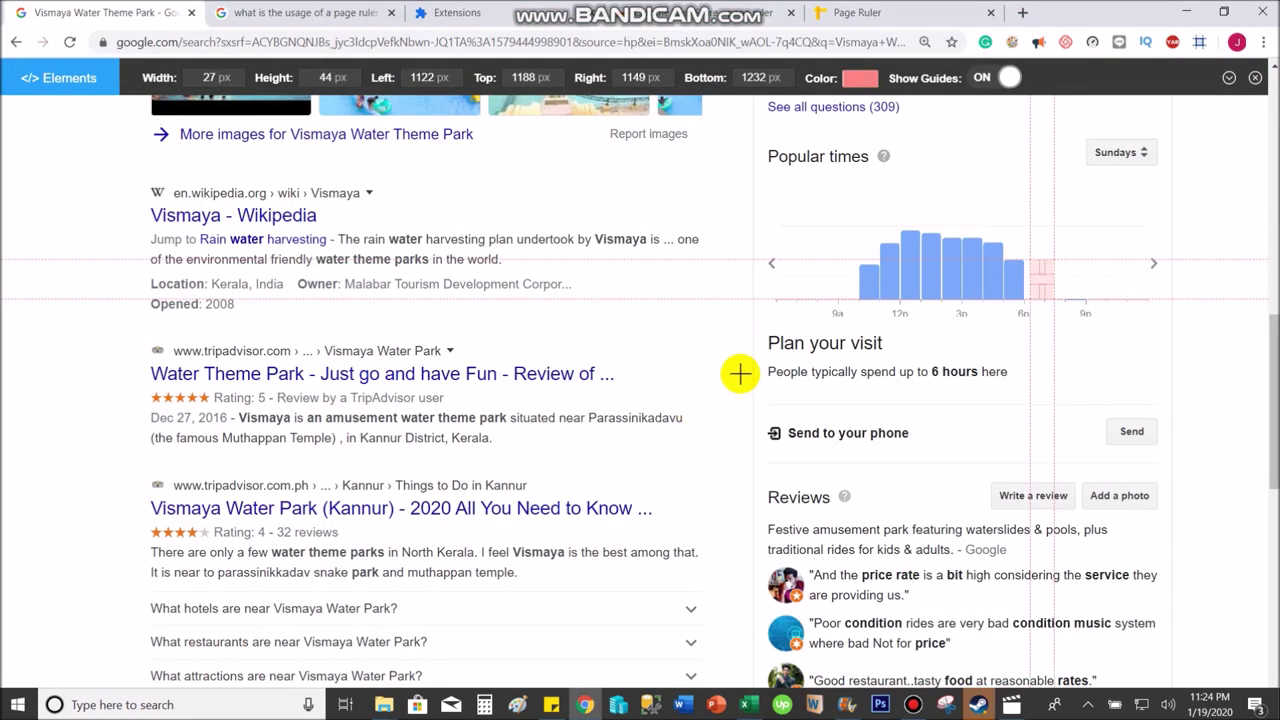